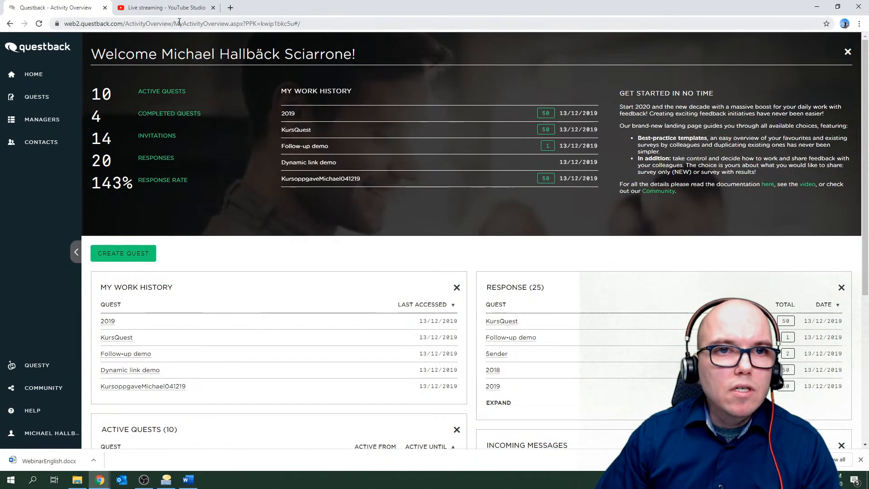
# Check the live stream tab, return to the Questback overview and start creating a quest.
pyautogui.click(157, 4)
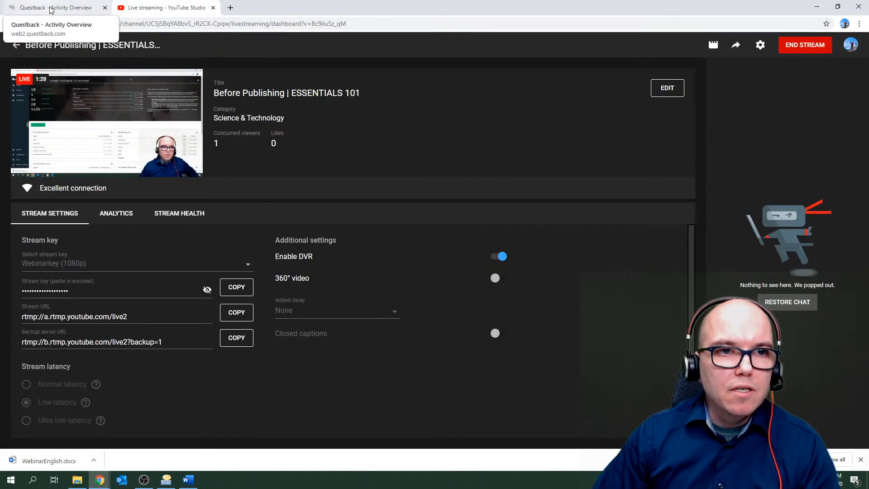
pyautogui.click(51, 10)
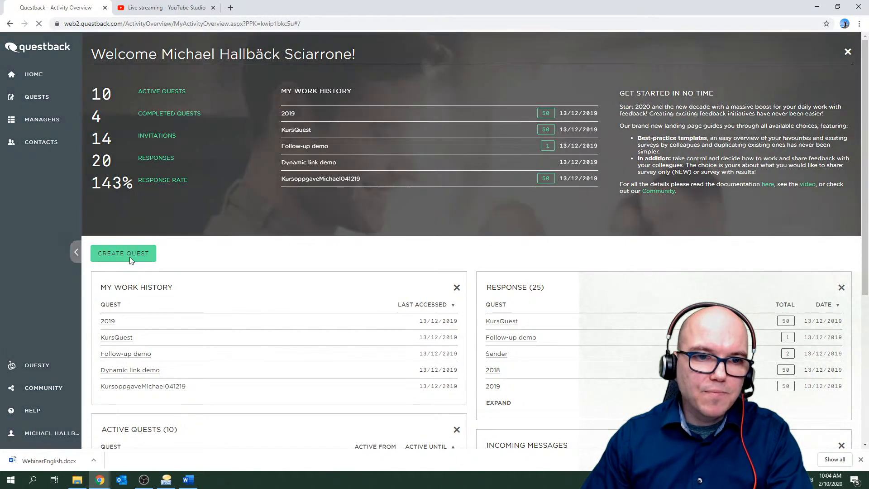
pyautogui.click(130, 257)
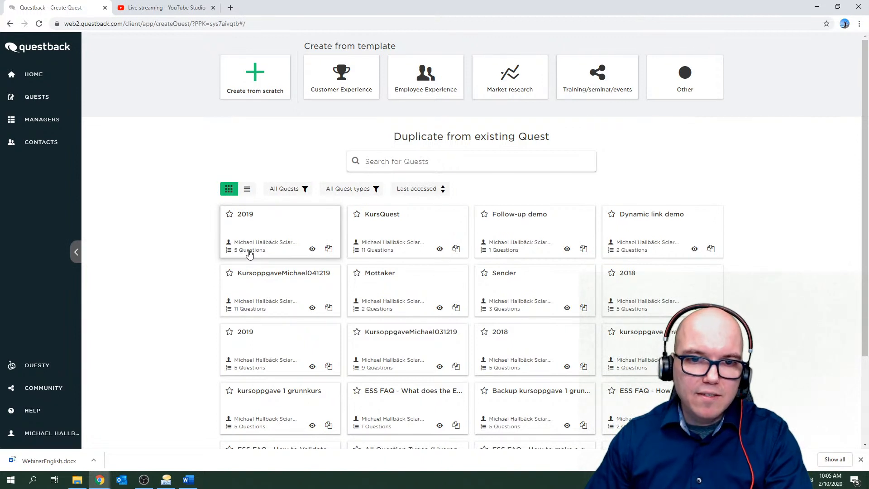
# Preview the 2019 quest, close it, and switch the existing quests from list back to grid view.
pyautogui.click(312, 250)
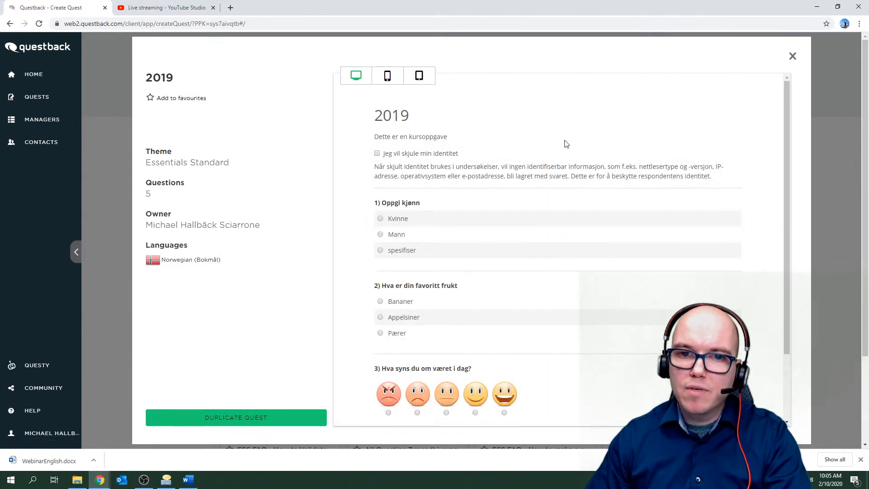
pyautogui.click(793, 58)
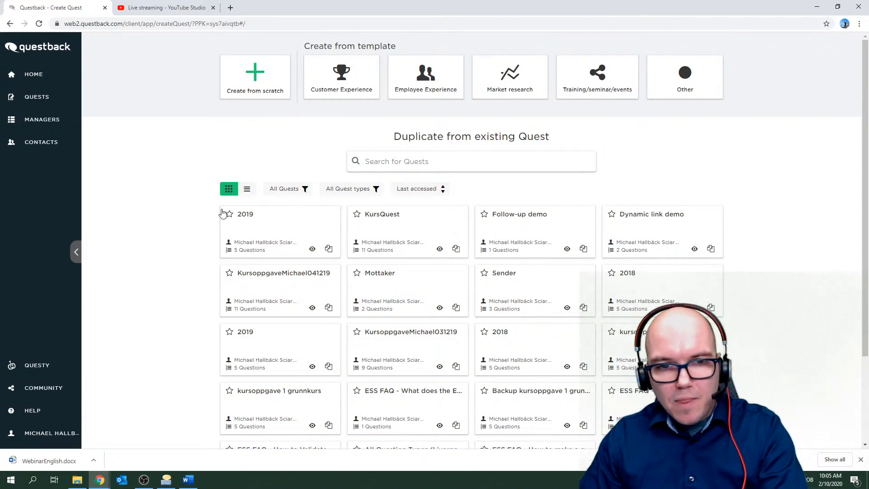
pyautogui.click(246, 190)
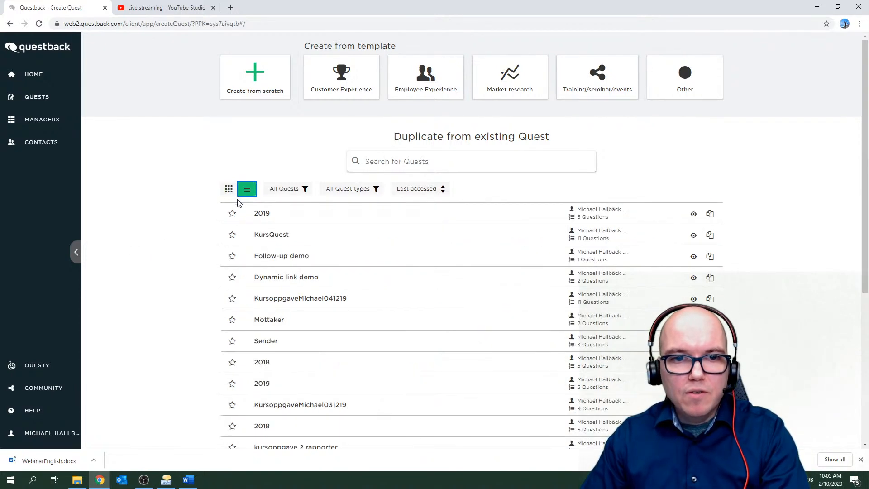
pyautogui.click(231, 194)
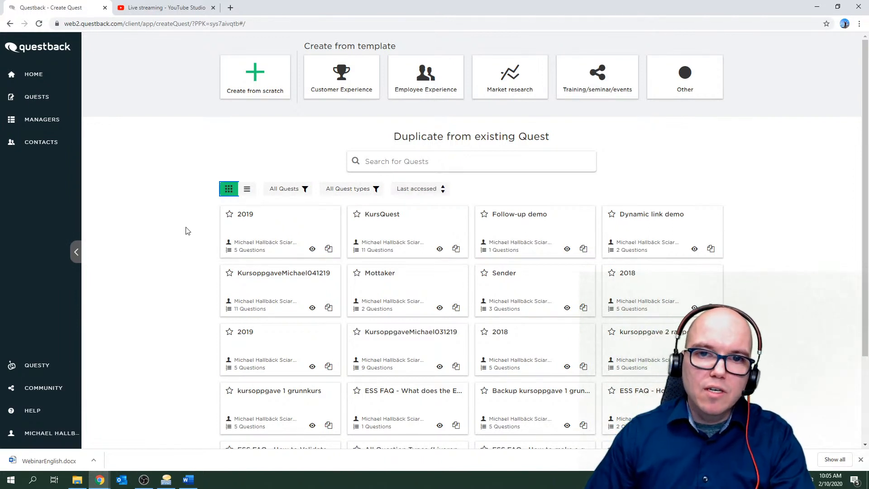
# Create a from-scratch quest titled 'Webinar021020' in the Webinar subfolder.
pyautogui.click(275, 81)
pyautogui.click(377, 101)
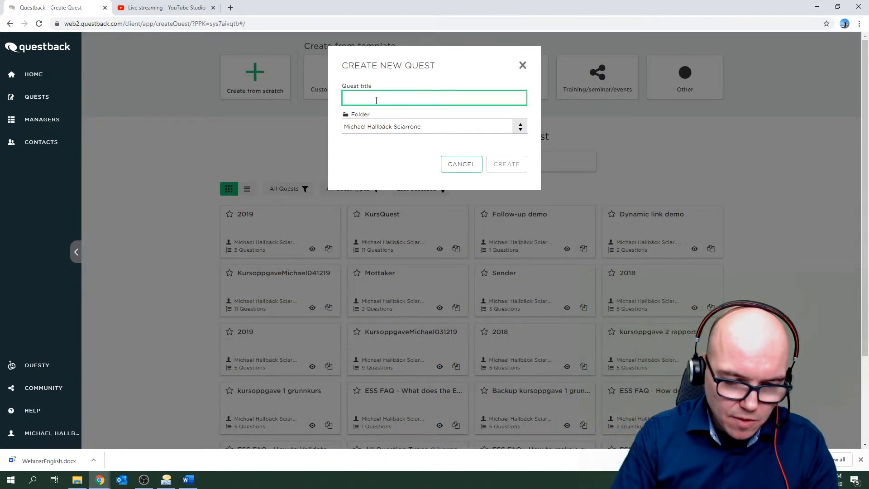
pyautogui.write('Webinar')
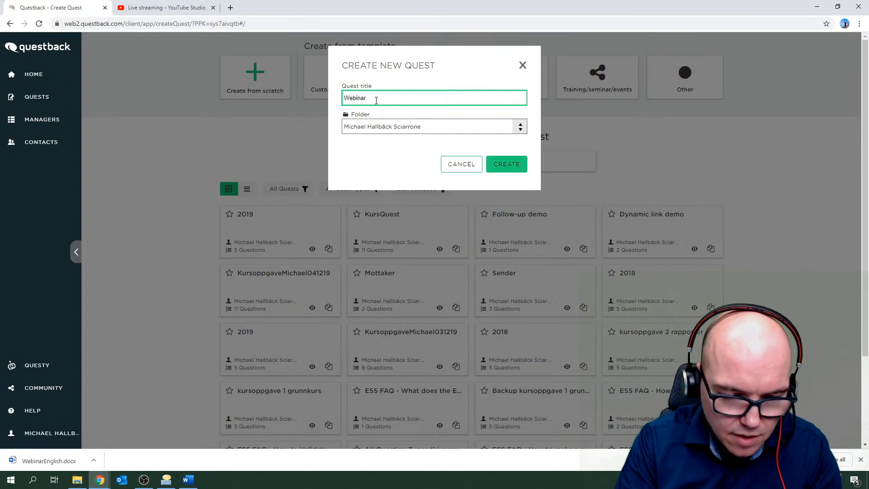
pyautogui.write('02')
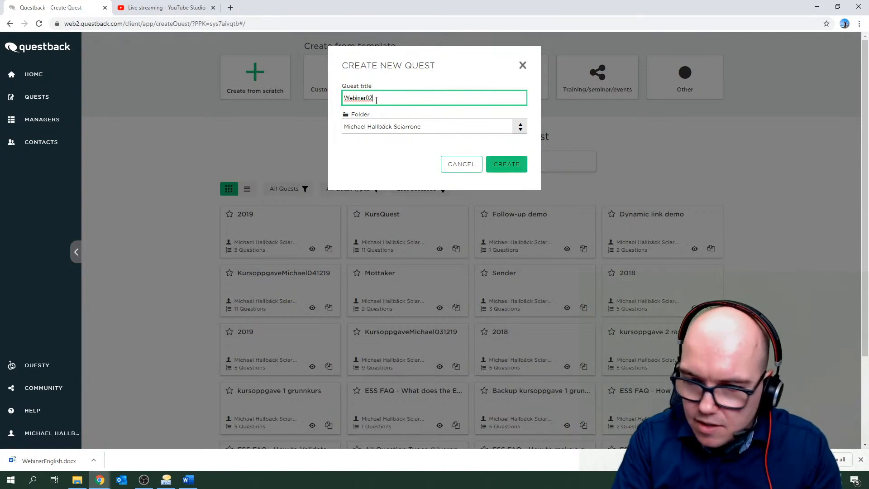
pyautogui.write('1020')
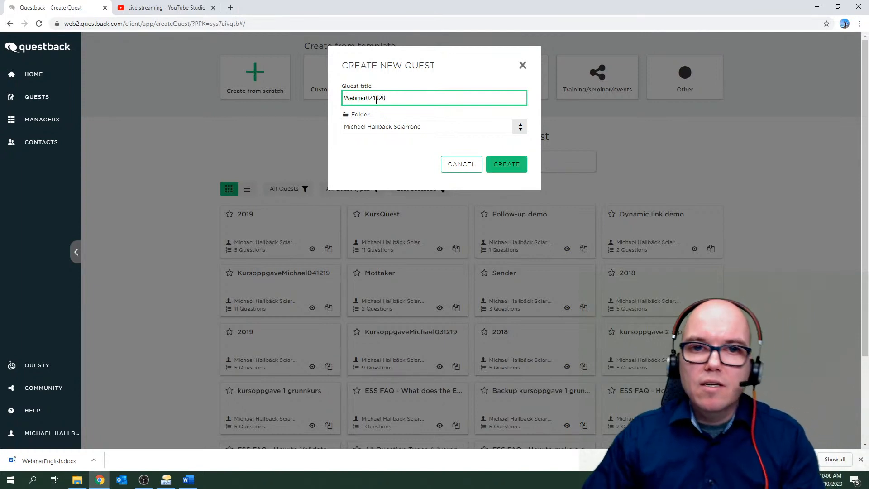
pyautogui.click(521, 130)
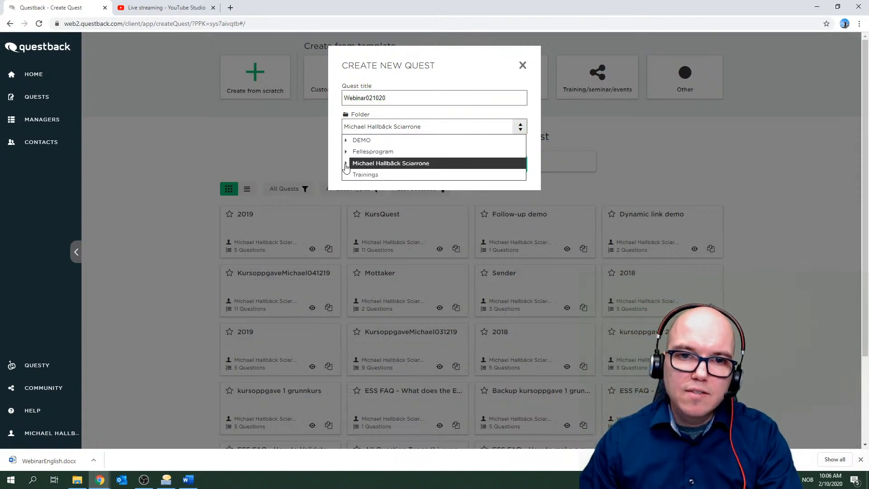
pyautogui.click(347, 164)
pyautogui.click(362, 176)
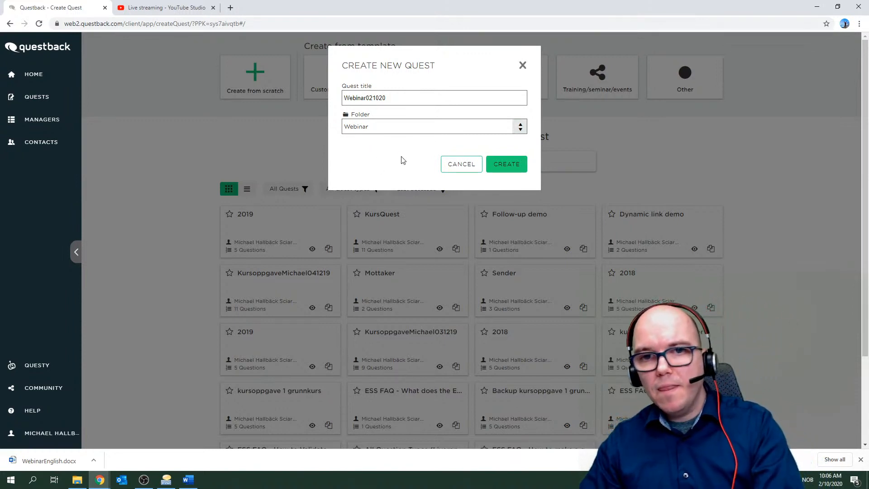
pyautogui.click(518, 166)
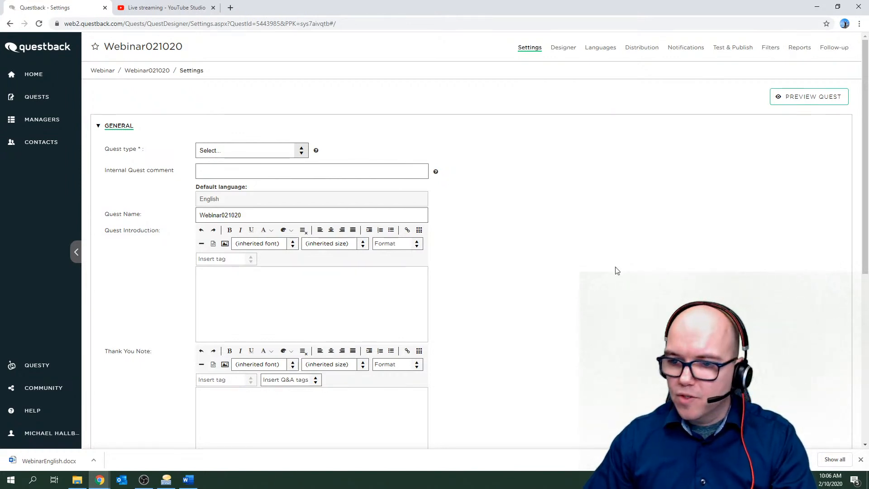
# Dismiss the downloads bar and expand the Quest type dropdown in General settings.
pyautogui.click(861, 459)
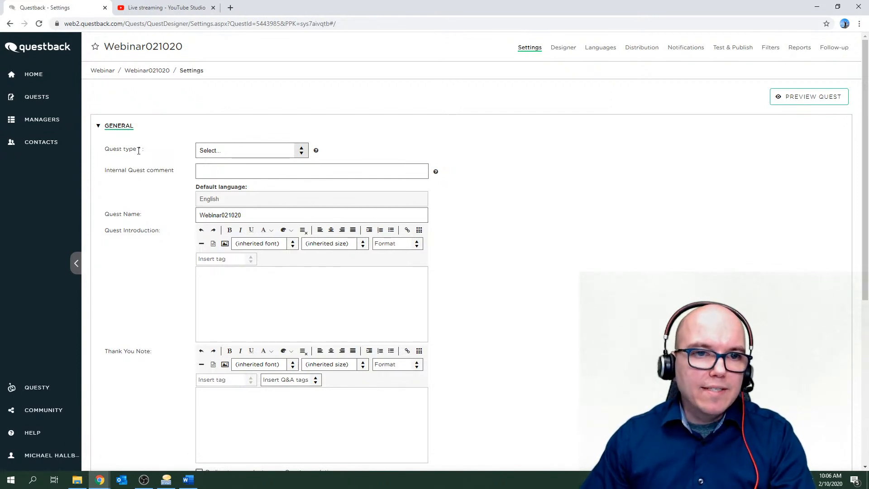
pyautogui.click(231, 152)
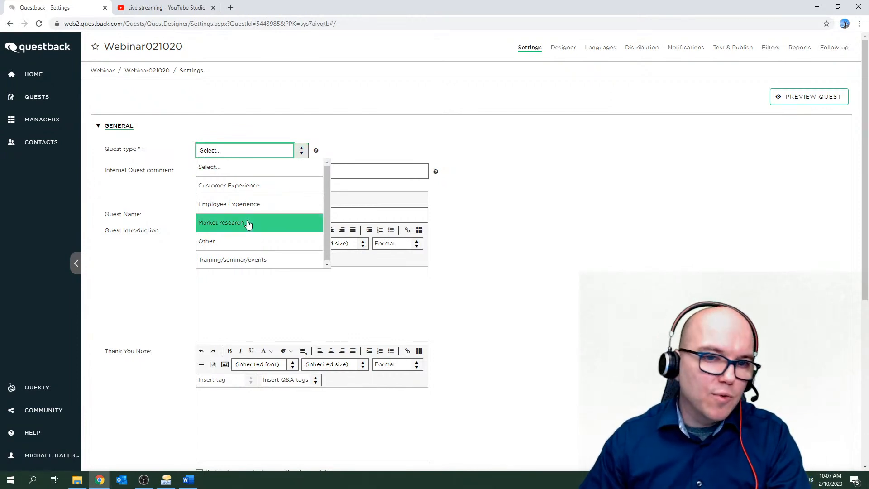
# Set the quest type to Training/seminar/events and enter the internal comment 'This is a training quest from the webinar'.
pyautogui.click(247, 261)
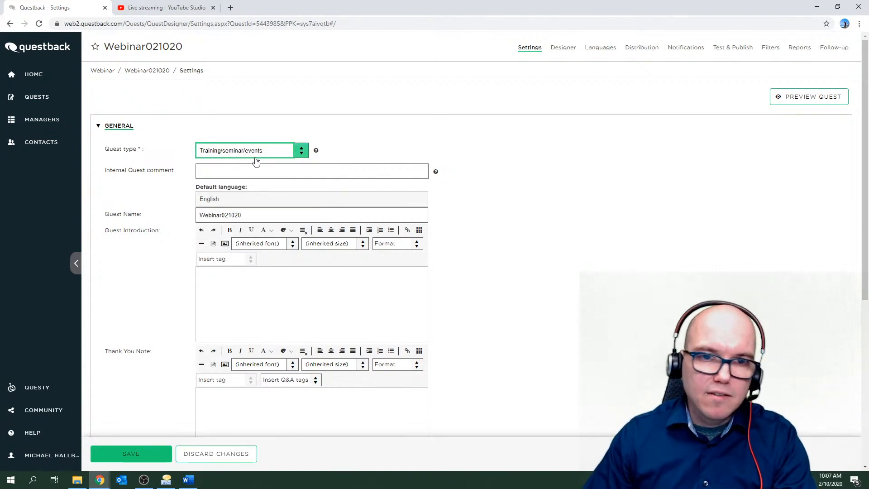
pyautogui.click(214, 174)
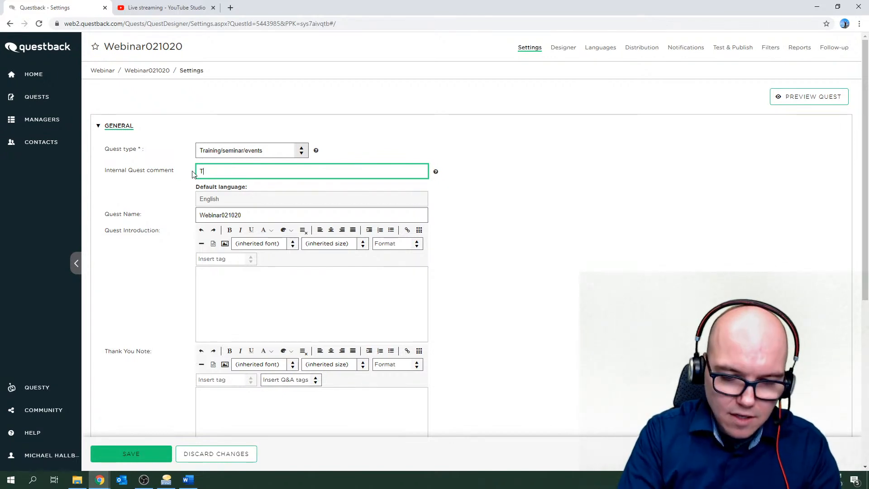
pyautogui.write('is is')
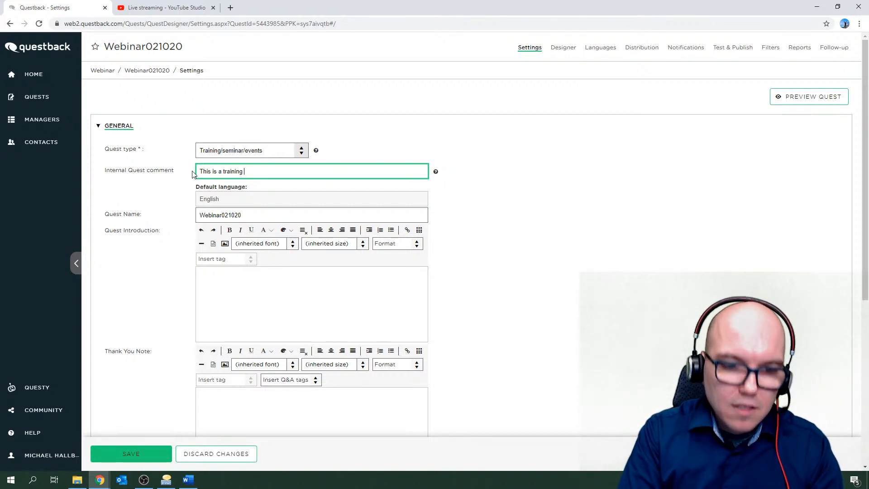
pyautogui.write('a training quest from ')
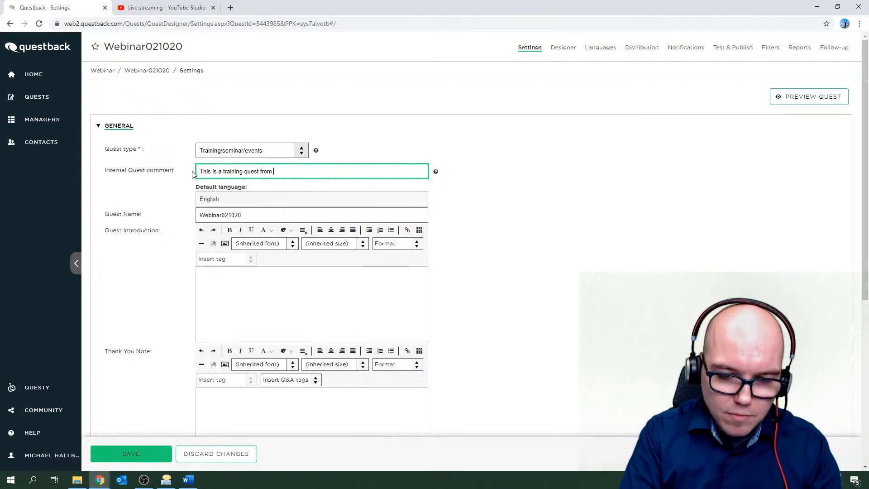
pyautogui.write('mond')
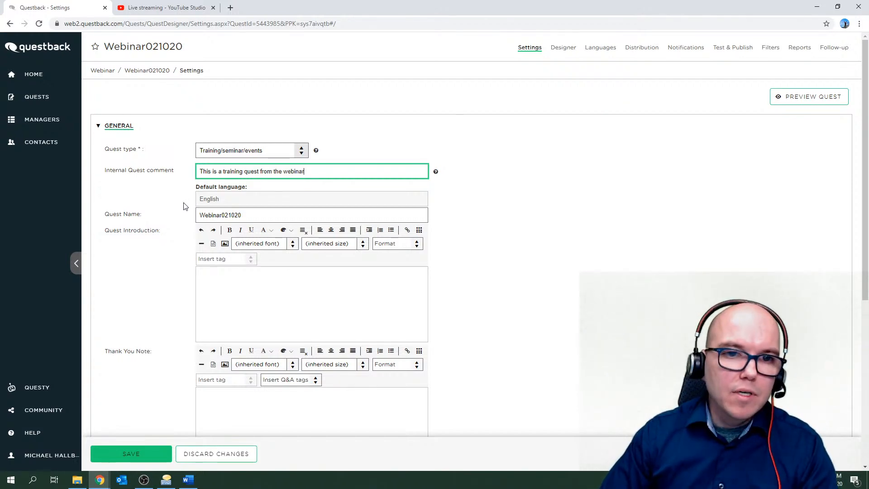
# Move down past Quest Name to the Quest Introduction editor.
pyautogui.click(233, 217)
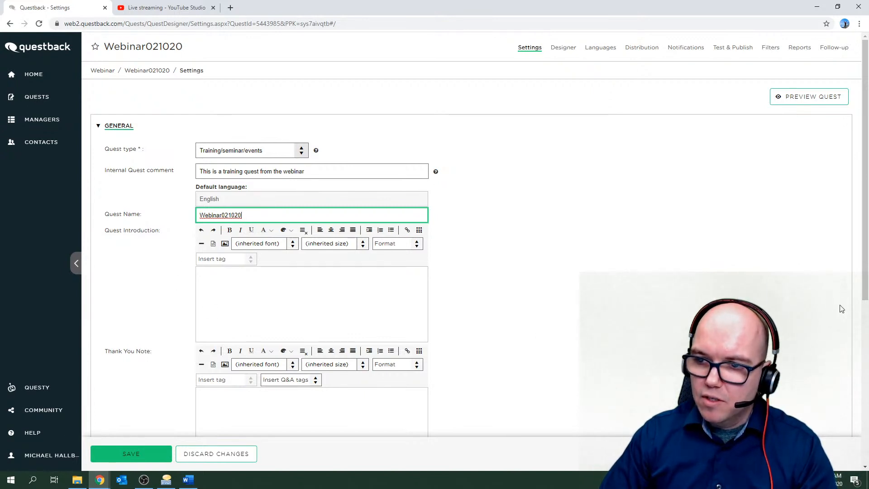
pyautogui.moveTo(867, 283); pyautogui.dragTo(866, 335)
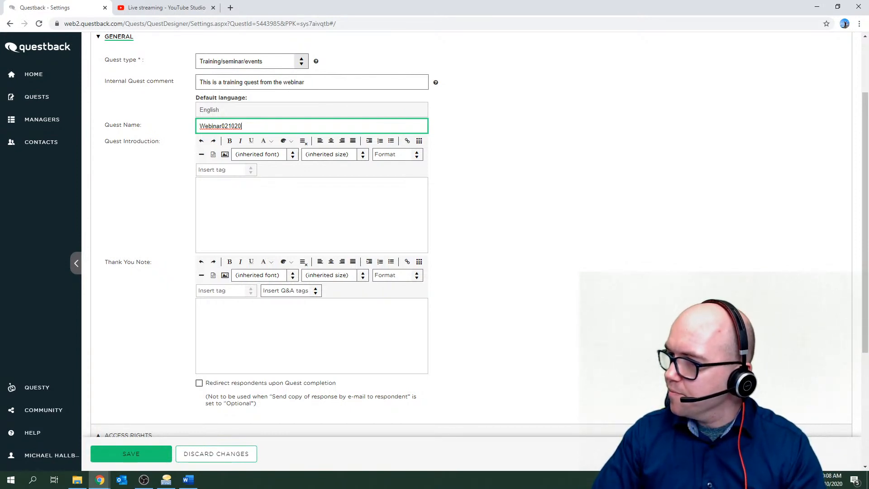
pyautogui.click(231, 197)
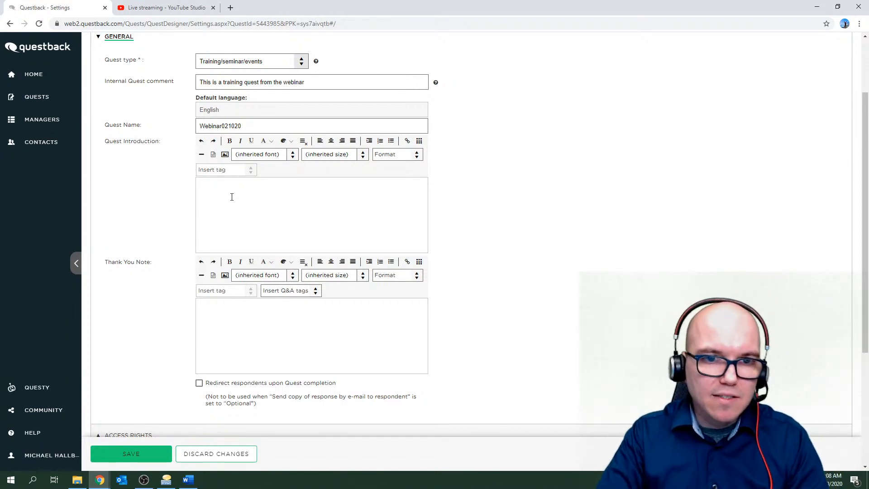
# Type the introduction 'This is a quest used for demonstration purposes during the webinar'.
pyautogui.write('Th')
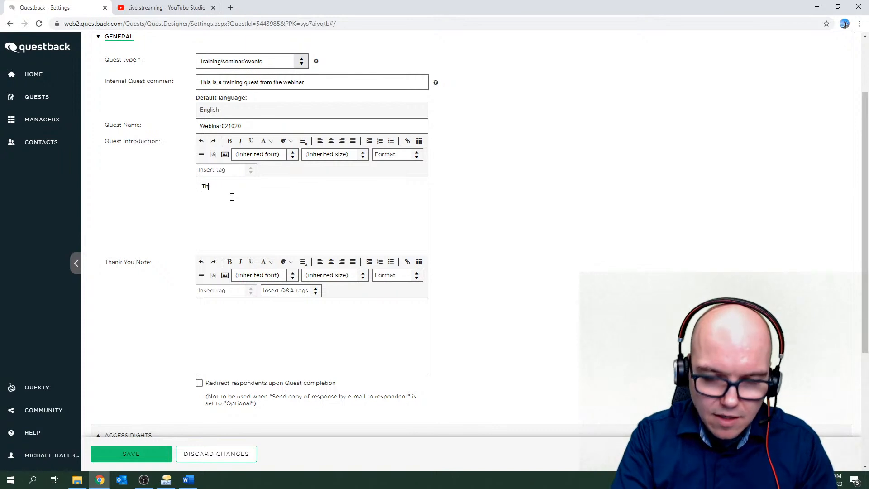
pyautogui.write('is is a quest')
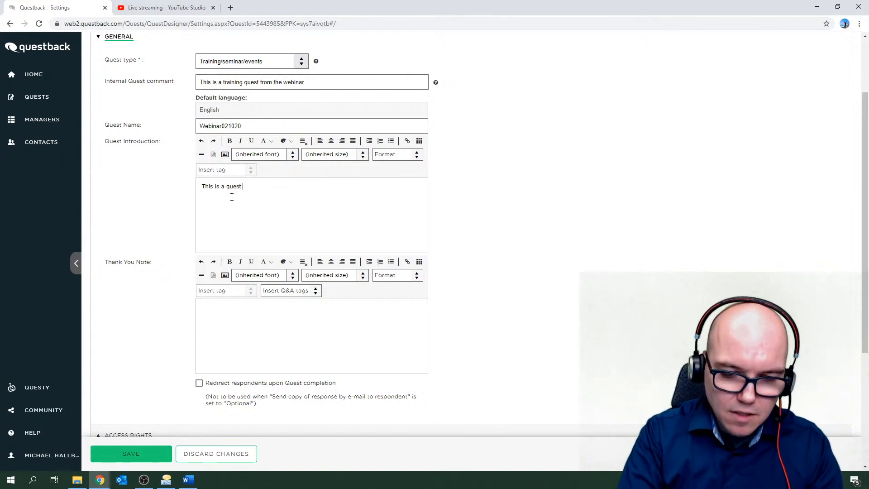
pyautogui.write(' used for demons')
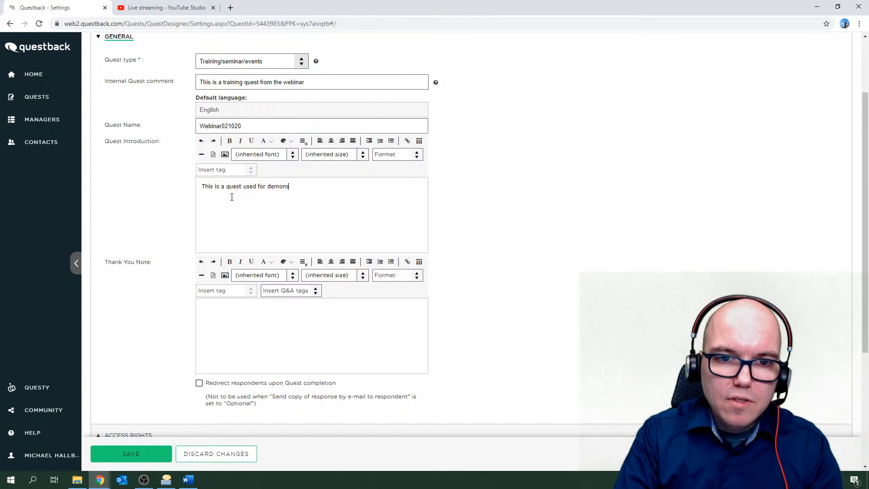
pyautogui.write('trtio')
pyautogui.write('ation')
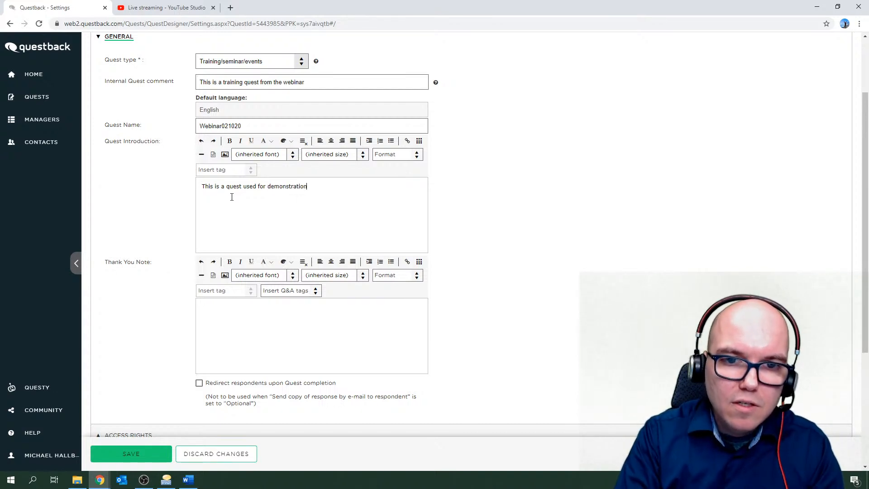
pyautogui.write(' purpos')
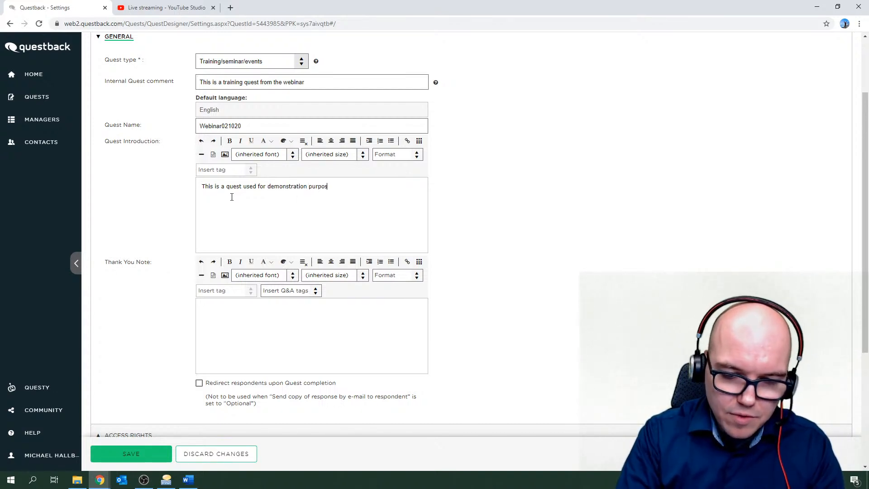
pyautogui.write('es du')
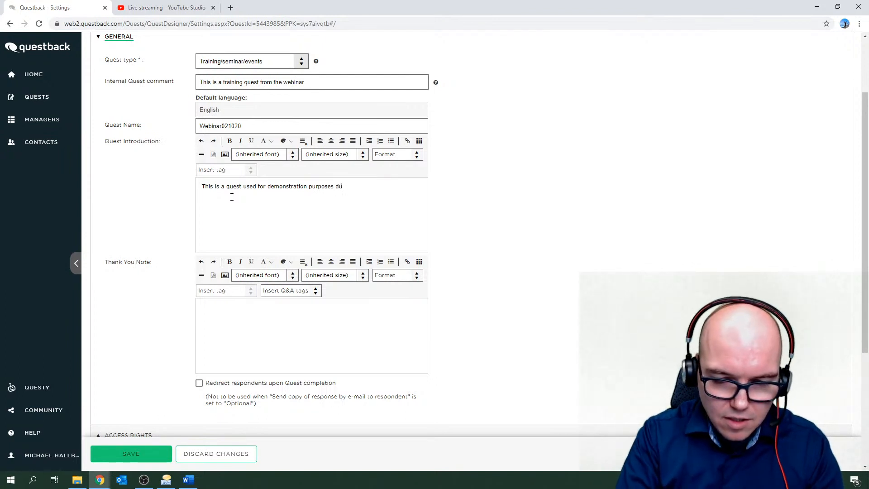
pyautogui.write('ring the webn')
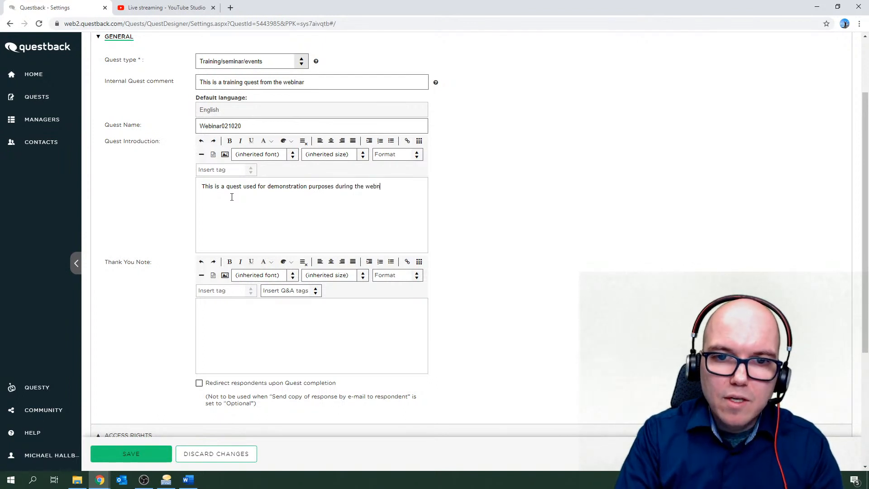
pyautogui.press('BackSpace')
pyautogui.write('inar')
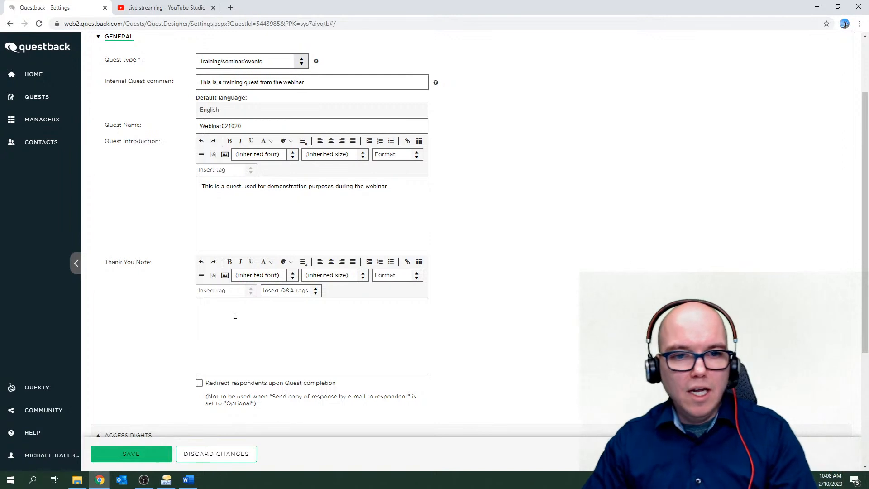
# Write the thank-you note 'Thank you for your participation in this quest' and save the settings.
pyautogui.click(237, 318)
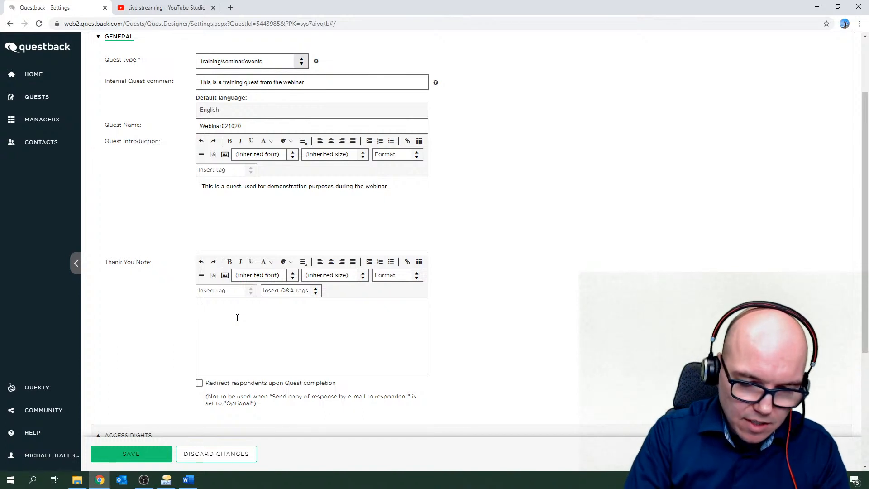
pyautogui.write('Thanks')
pyautogui.press('BackSpace')
pyautogui.press('BackSpace')
pyautogui.press('BackSpace')
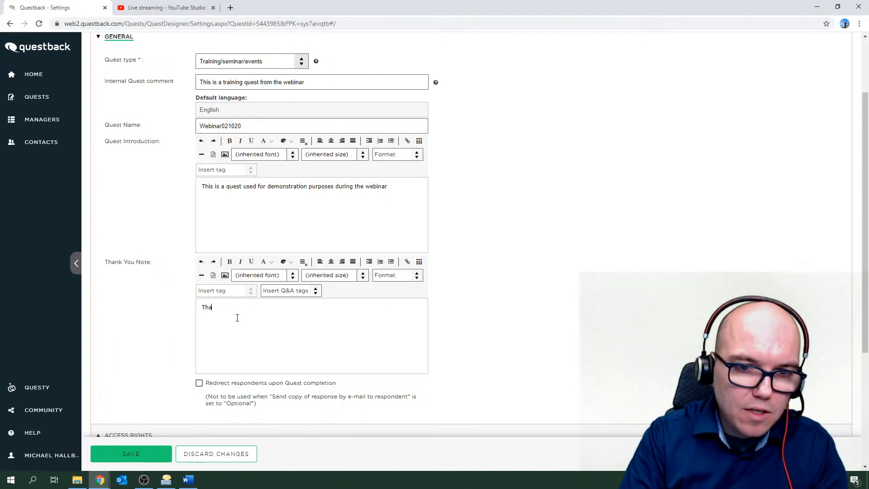
pyautogui.write('nk you for ')
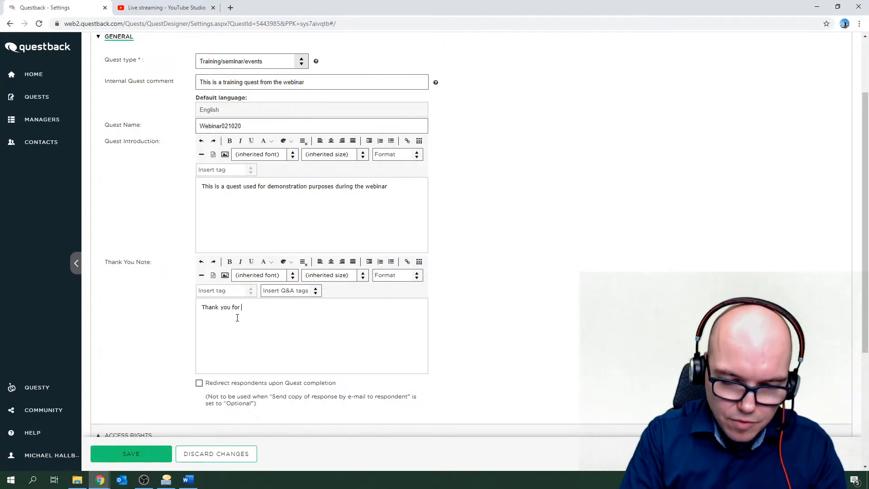
pyautogui.write('your partici')
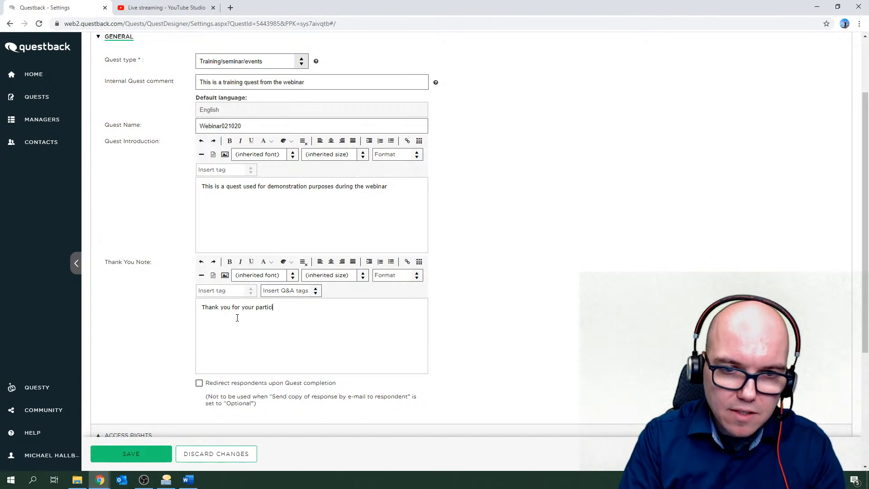
pyautogui.write('pation in this quest')
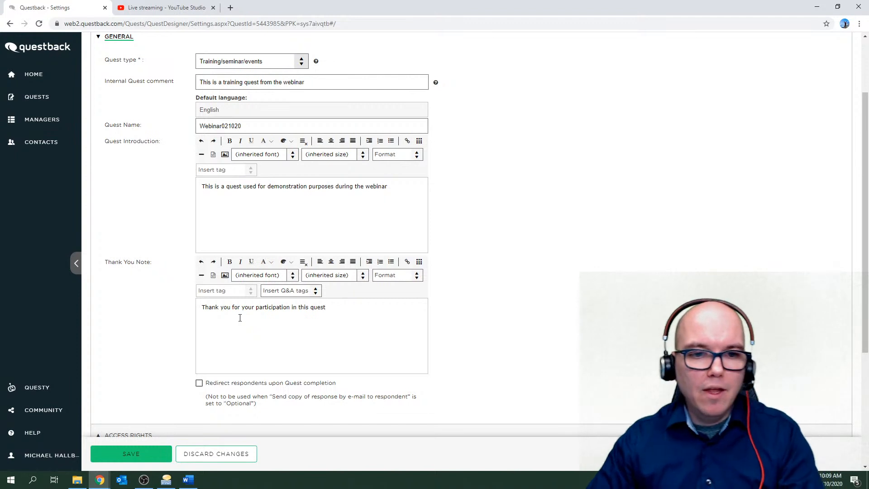
pyautogui.click(113, 448)
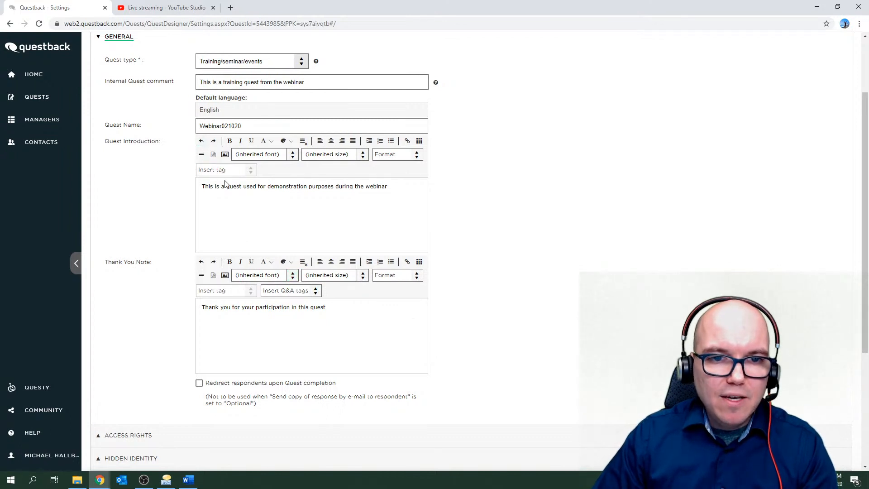
pyautogui.moveTo(201, 187); pyautogui.dragTo(247, 192)
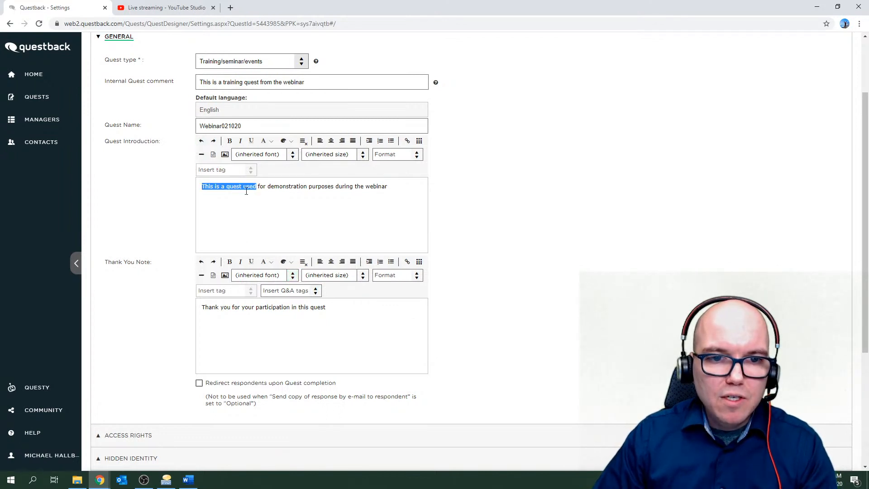
pyautogui.moveTo(202, 308); pyautogui.dragTo(280, 311)
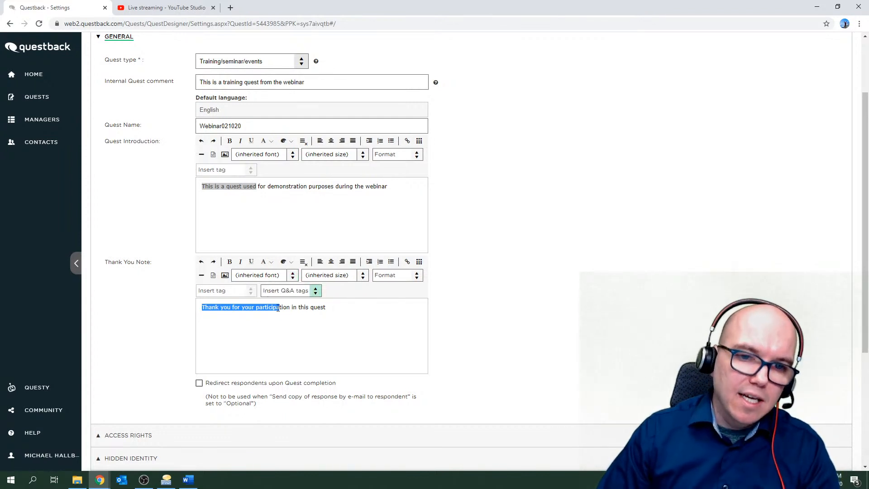
pyautogui.click(311, 309)
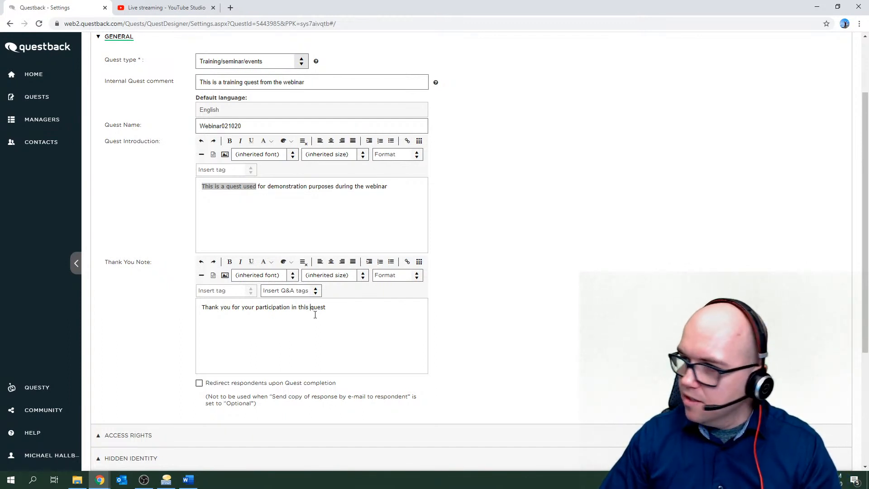
pyautogui.scroll(-1, 298, 319)
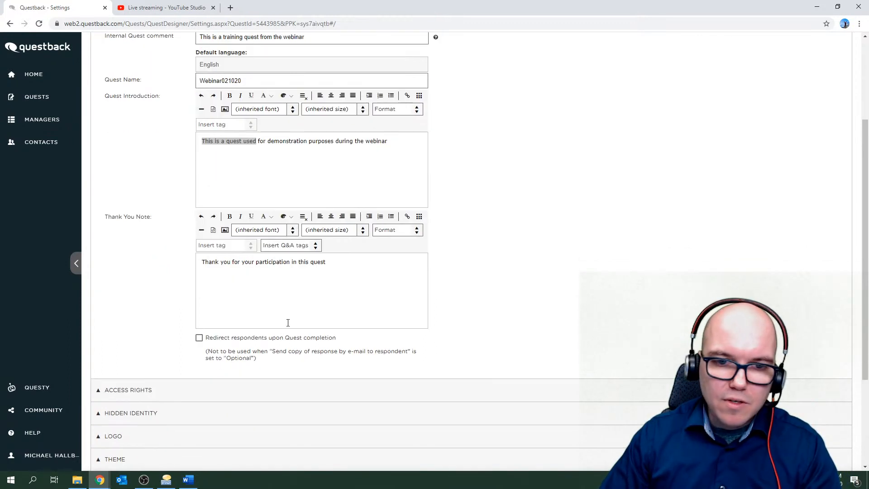
# Enable 'Redirect respondents upon Quest completion' and go to its redirect URL field.
pyautogui.click(199, 338)
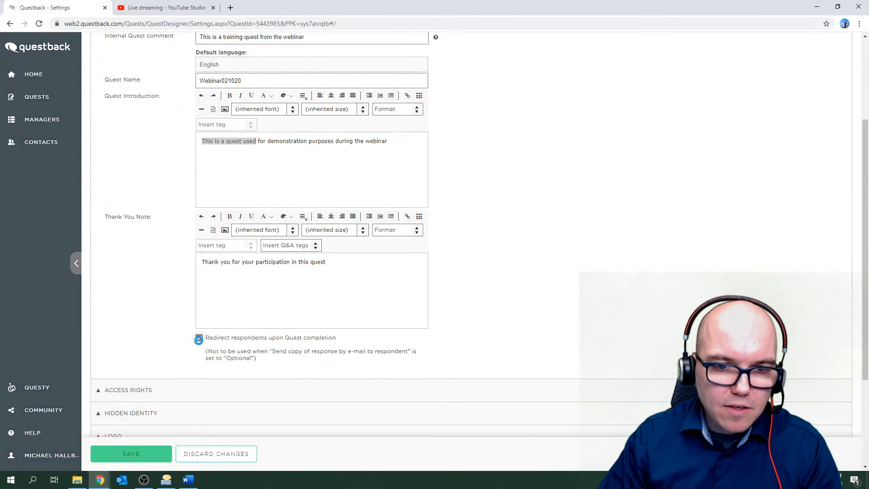
pyautogui.scroll(-1, 215, 365)
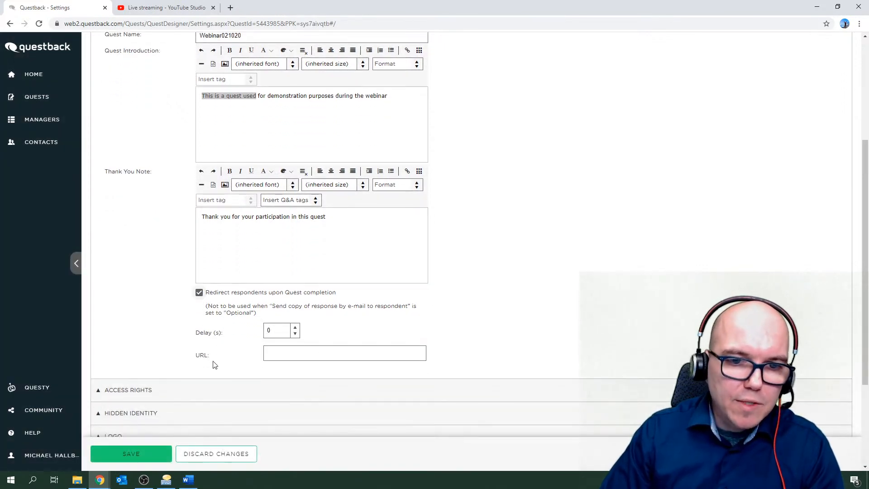
pyautogui.click(275, 356)
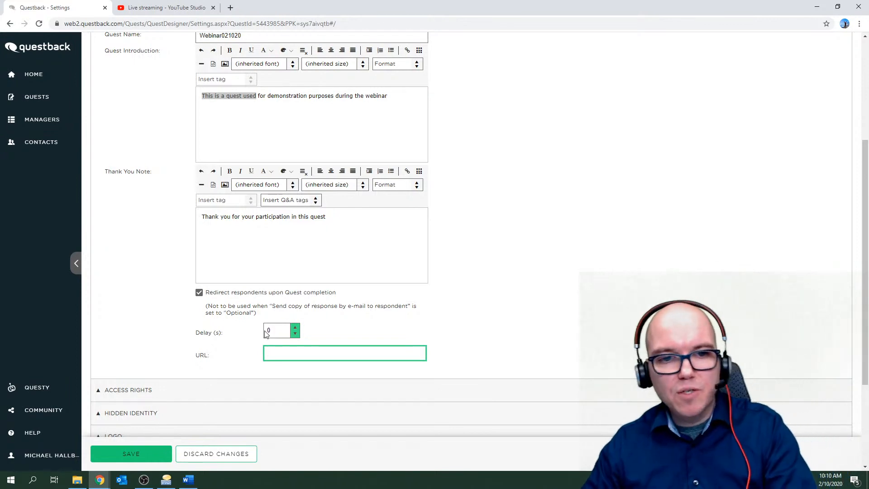
# Discard and confirm dropping the unsaved redirect change, then select the introduction sentence.
pyautogui.click(229, 453)
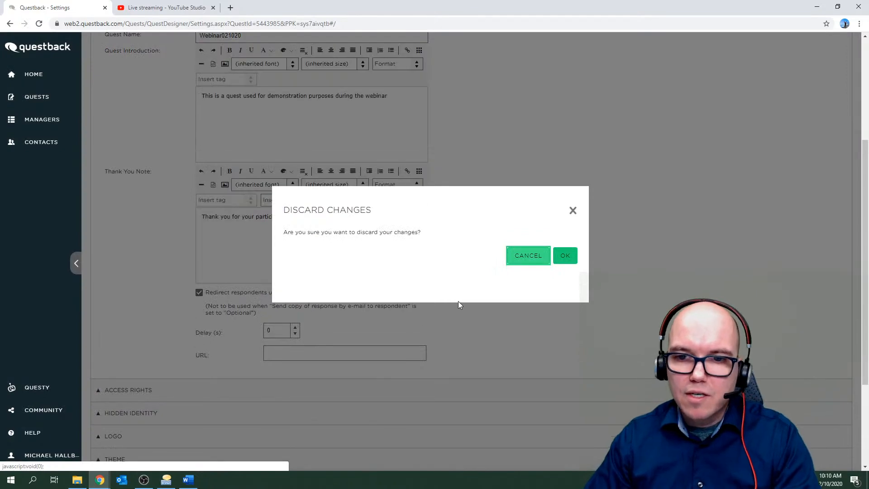
pyautogui.click(565, 256)
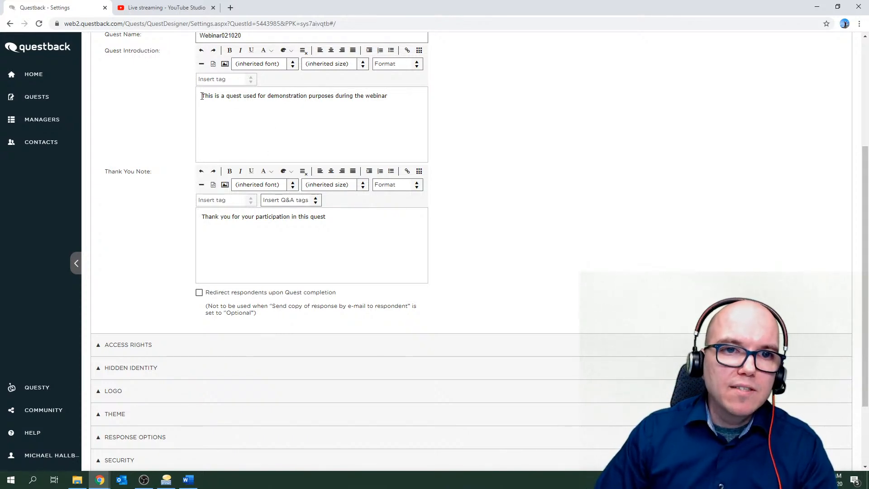
pyautogui.moveTo(202, 96); pyautogui.dragTo(392, 97)
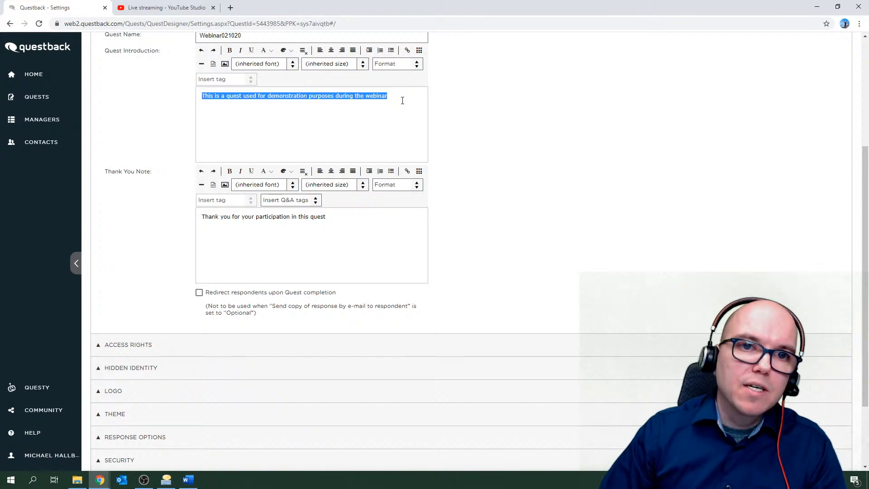
pyautogui.click(403, 100)
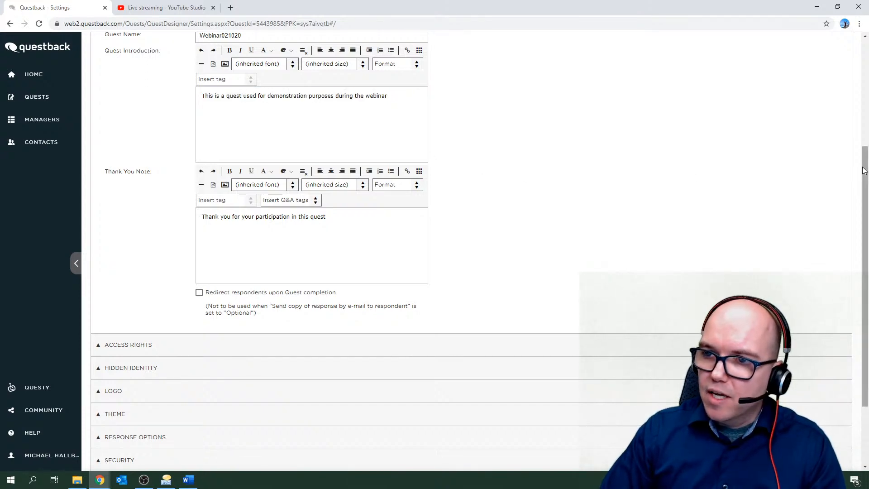
pyautogui.moveTo(865, 171); pyautogui.dragTo(865, 200)
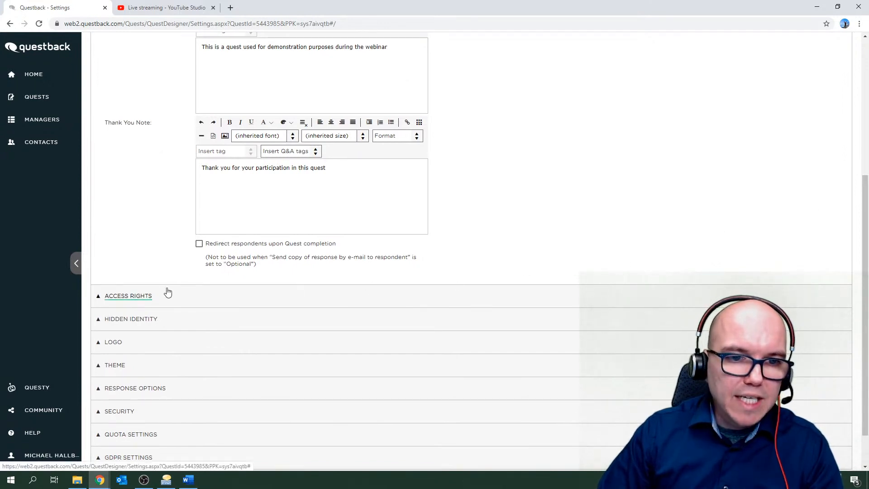
pyautogui.scroll(3, 165, 304)
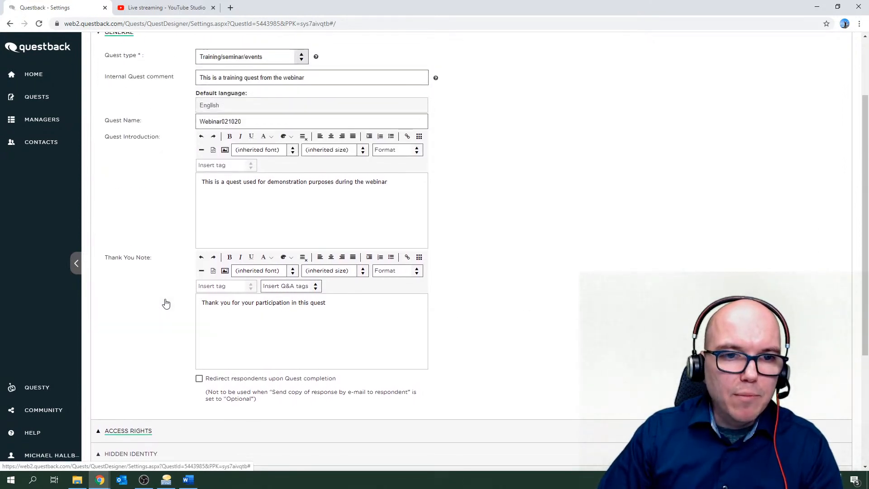
pyautogui.scroll(1, 166, 303)
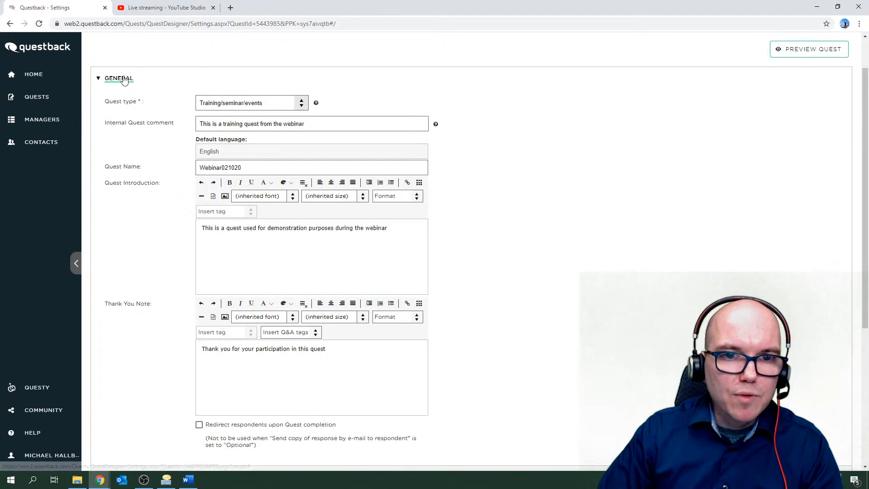
pyautogui.scroll(-2, 162, 307)
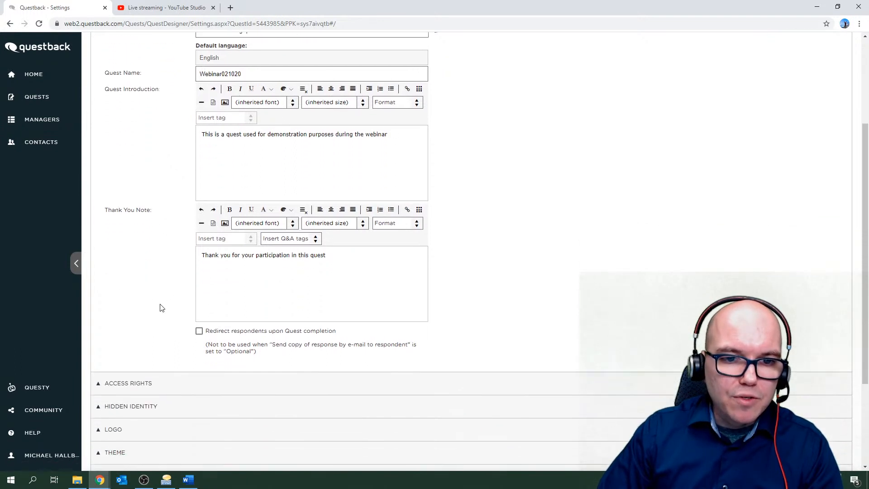
pyautogui.scroll(-3, 162, 308)
pyautogui.scroll(1, 149, 295)
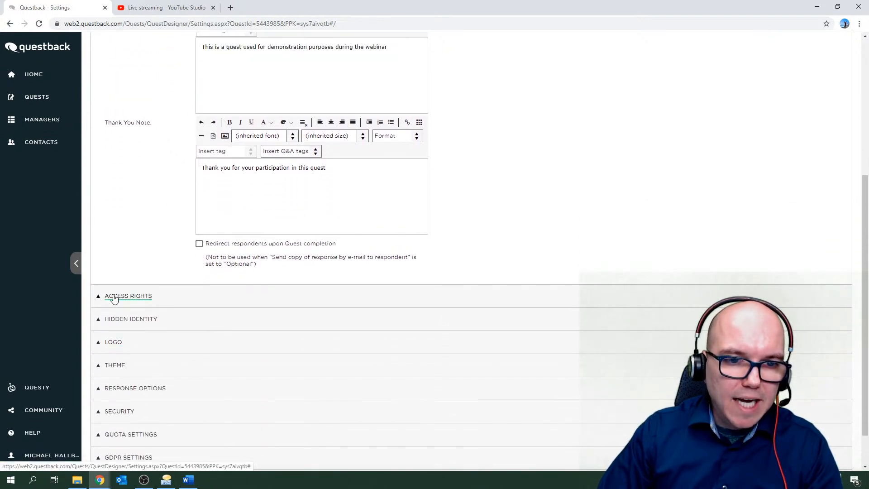
pyautogui.click(115, 298)
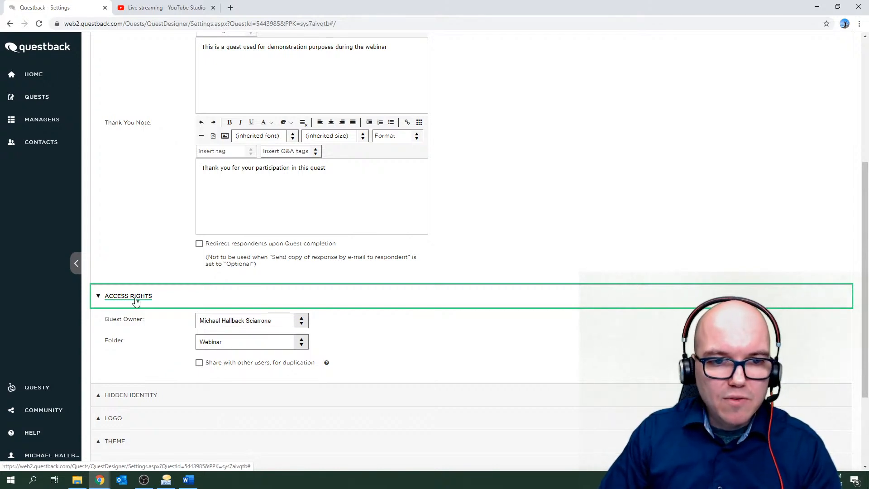
pyautogui.click(136, 301)
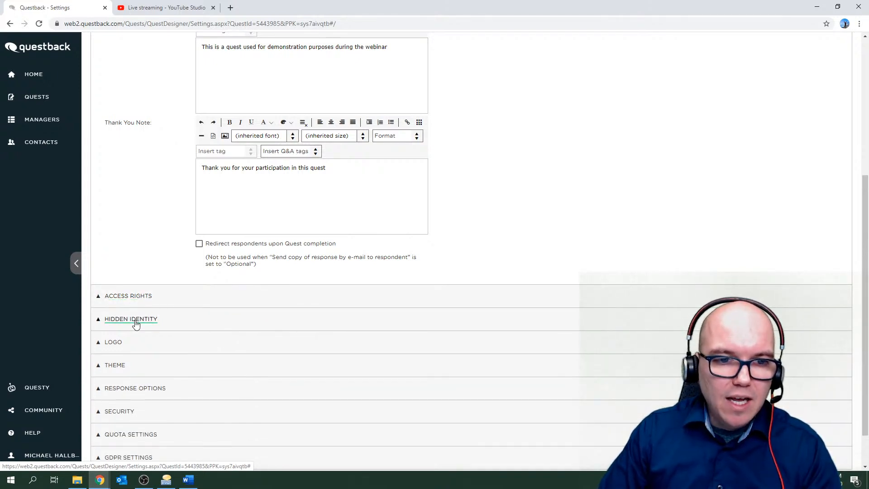
# Expand HIDDEN IDENTITY and choose Optional under Hide Respondent Identity.
pyautogui.click(136, 323)
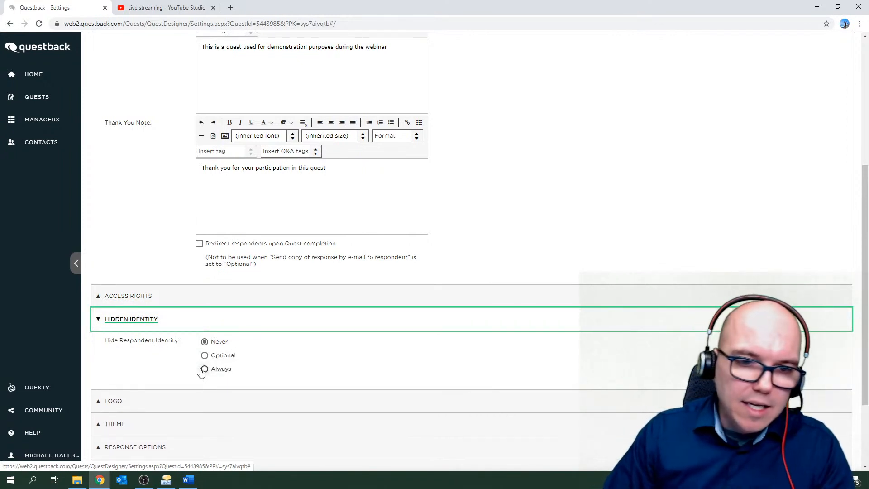
pyautogui.scroll(-1, 203, 372)
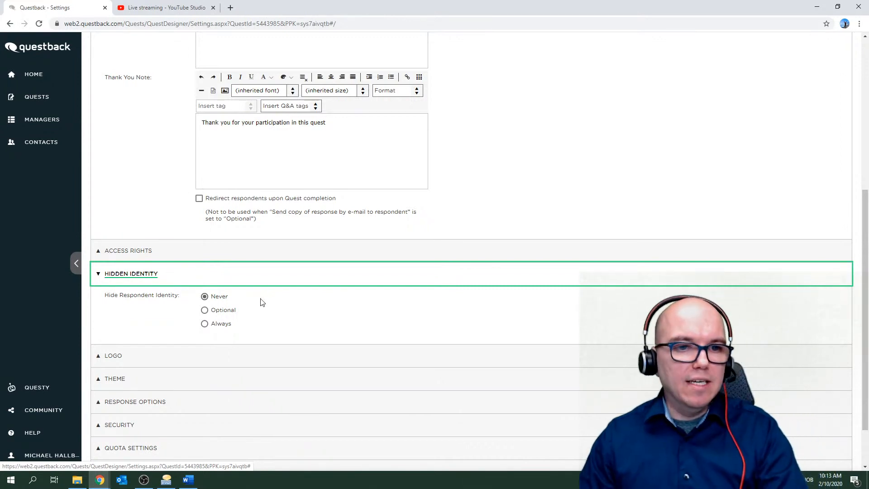
pyautogui.click(202, 311)
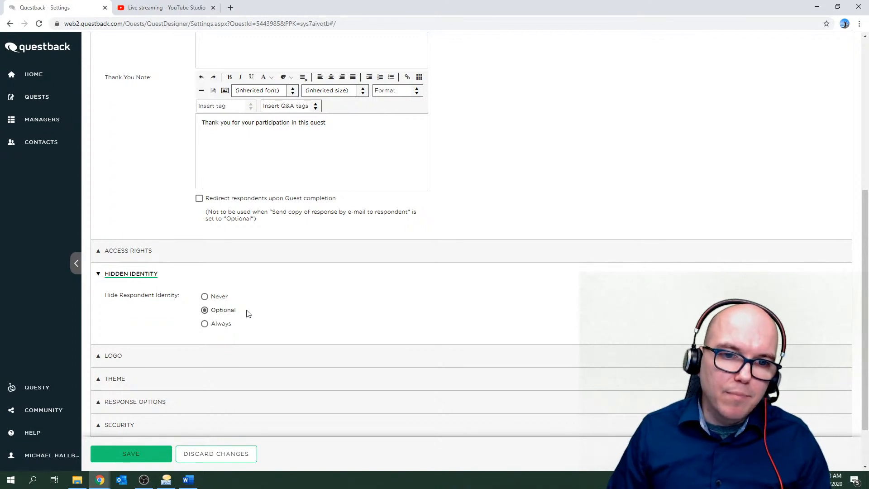
# Set Hide Respondent Identity to Always and enable Advanced Hidden Identity settings.
pyautogui.click(205, 324)
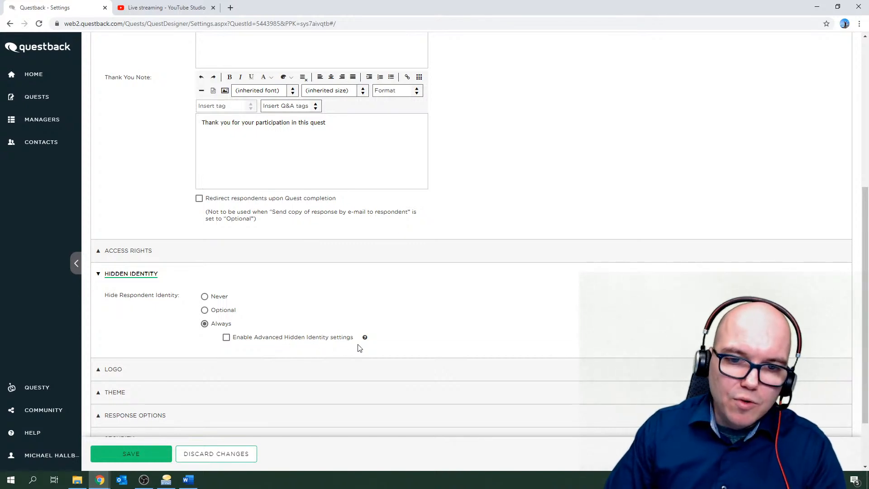
pyautogui.moveTo(366, 340)
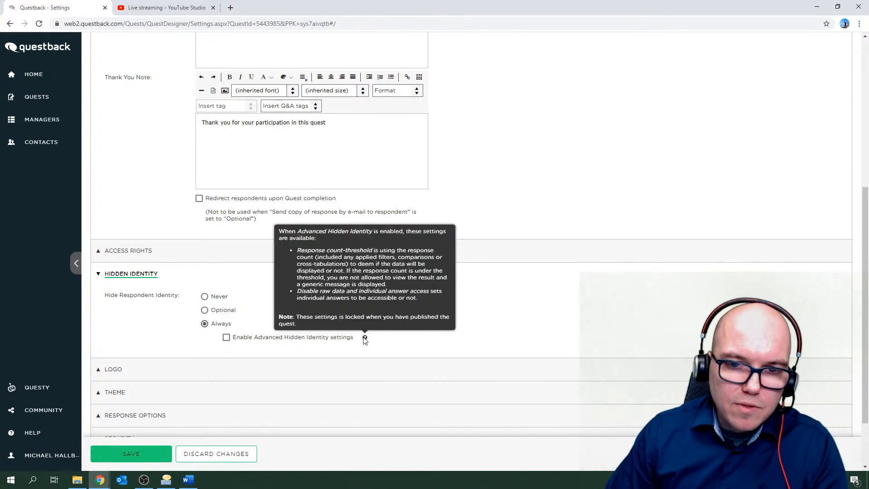
pyautogui.click(226, 339)
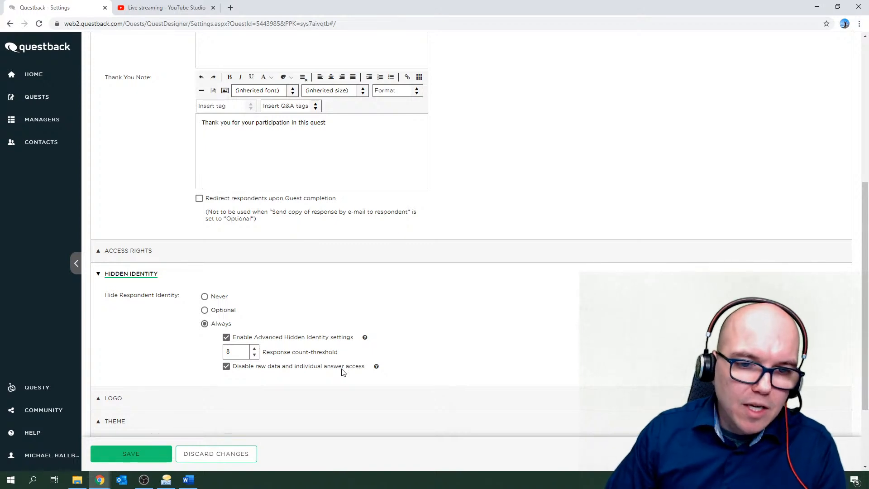
# Switch off advanced hidden identity, set Hide Respondent Identity to Never, and save.
pyautogui.click(227, 338)
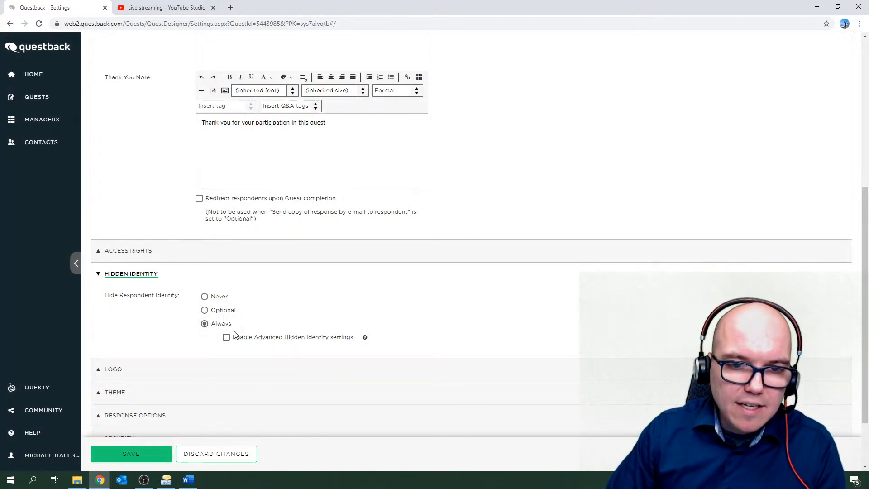
pyautogui.click(205, 297)
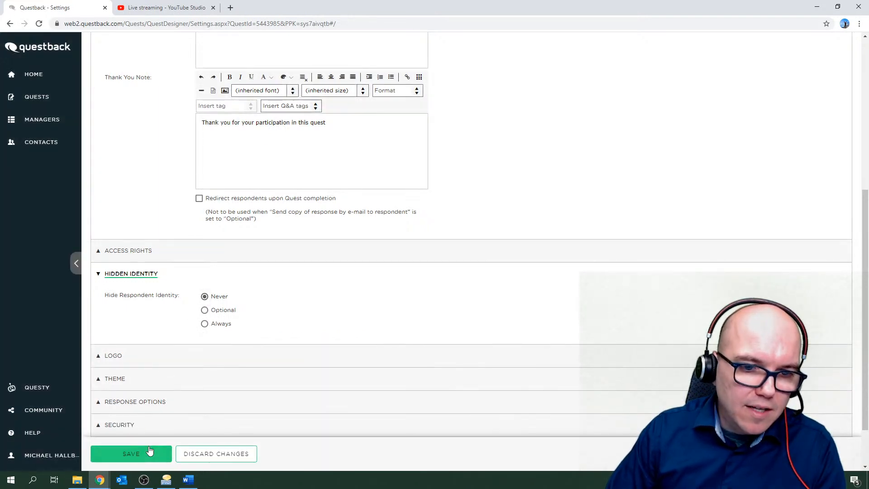
pyautogui.click(146, 453)
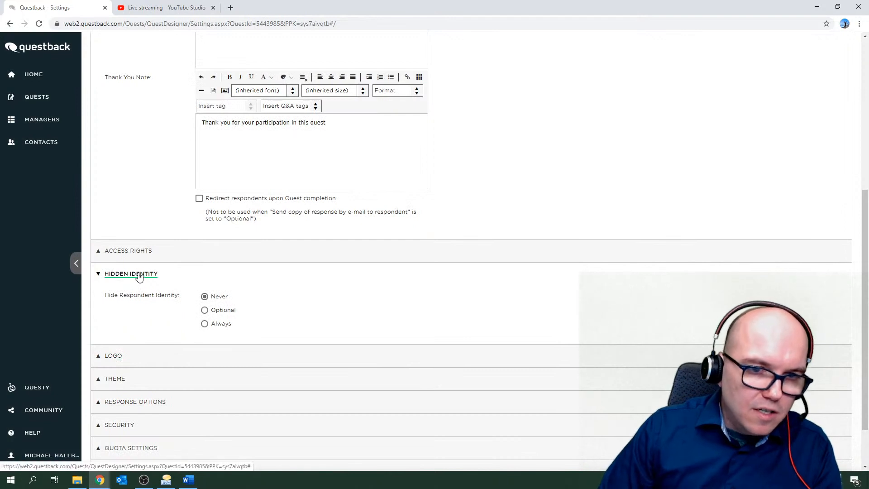
pyautogui.click(139, 275)
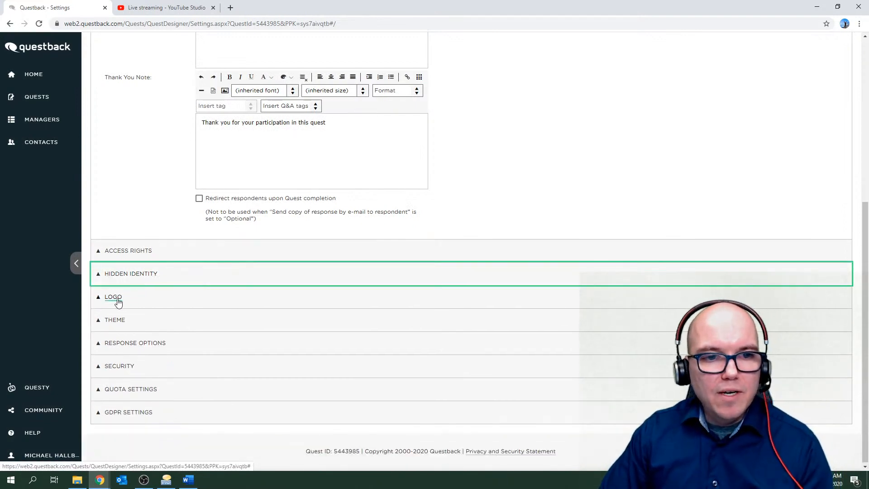
pyautogui.click(117, 299)
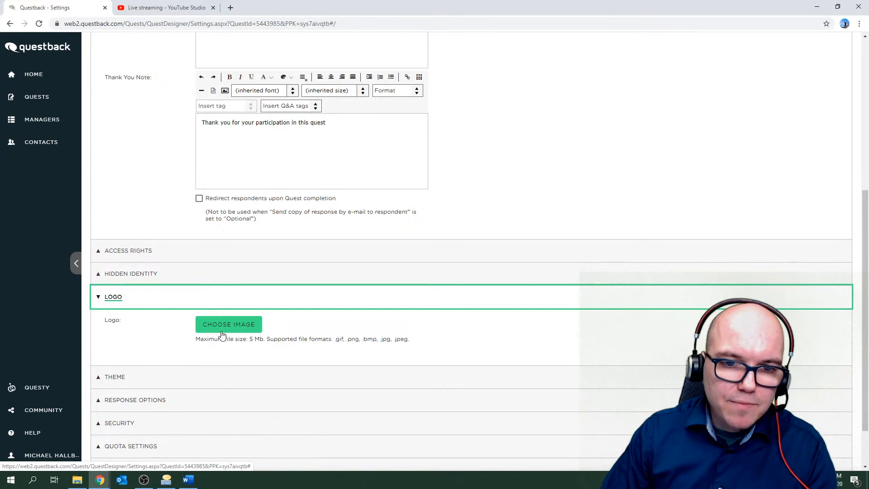
pyautogui.click(252, 334)
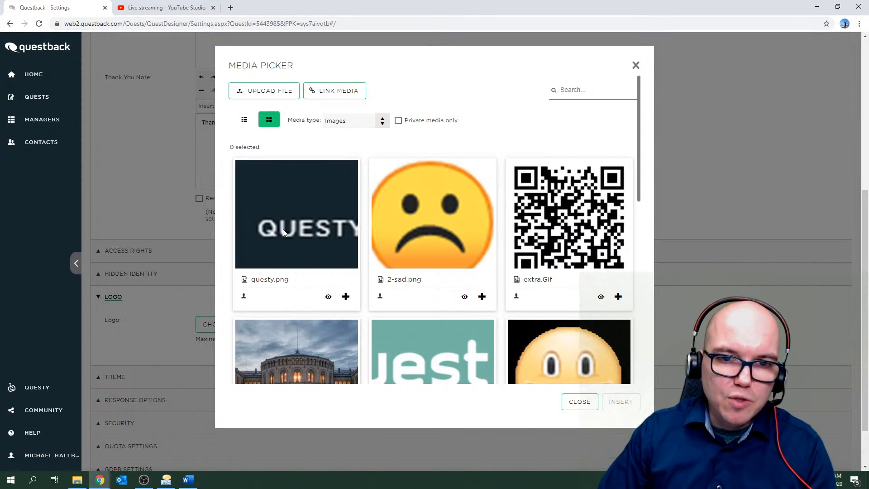
pyautogui.click(636, 65)
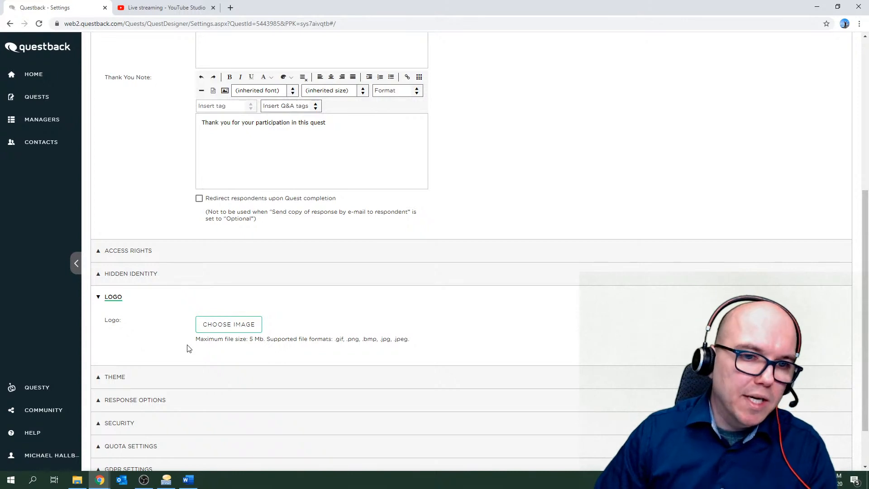
pyautogui.click(113, 301)
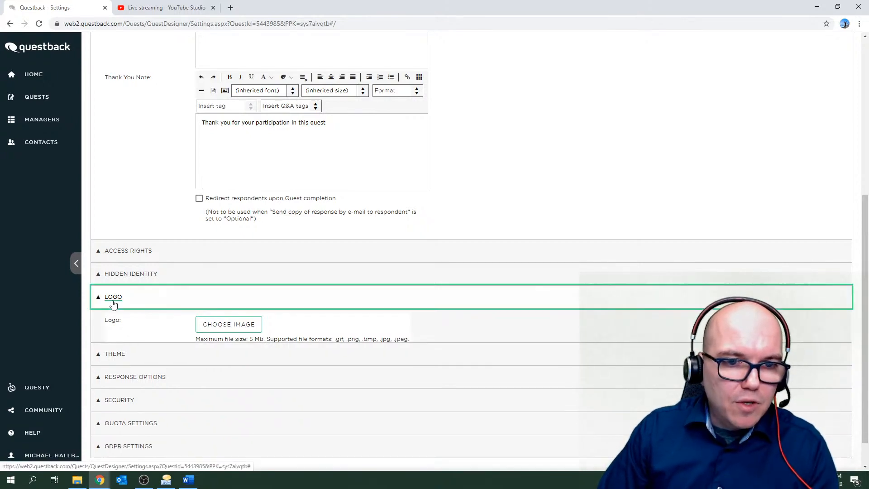
pyautogui.click(113, 322)
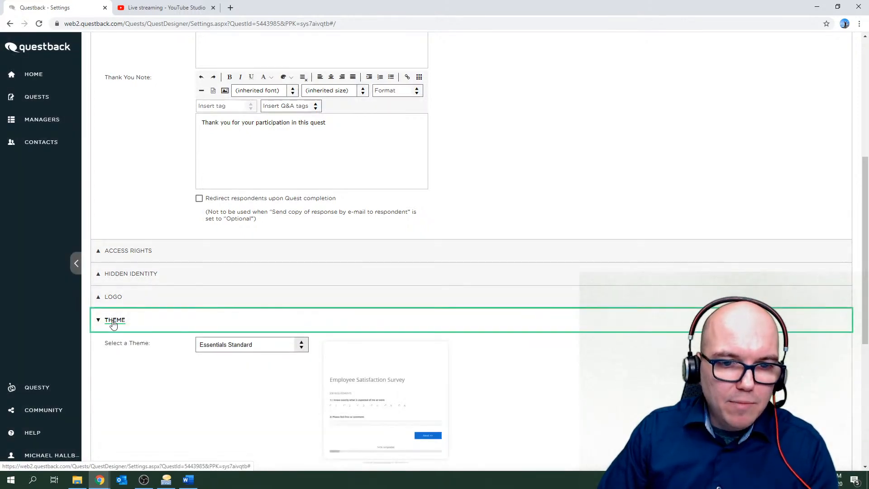
pyautogui.scroll(-3, 115, 353)
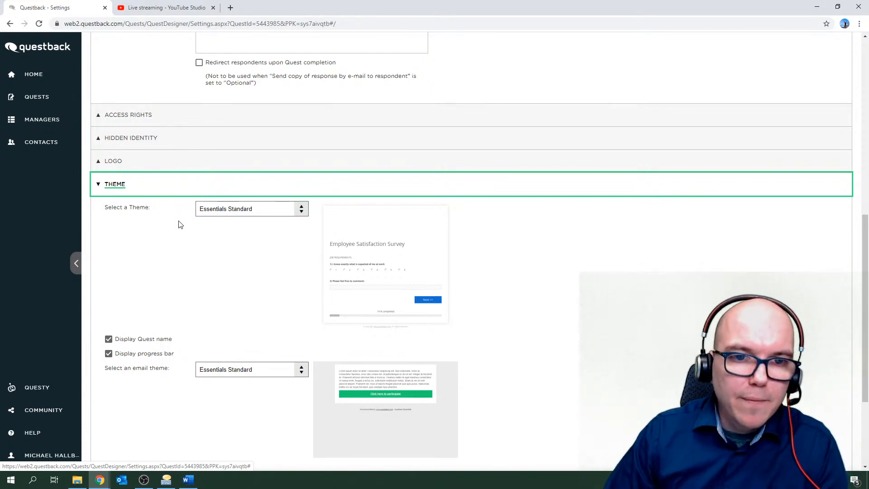
pyautogui.click(298, 210)
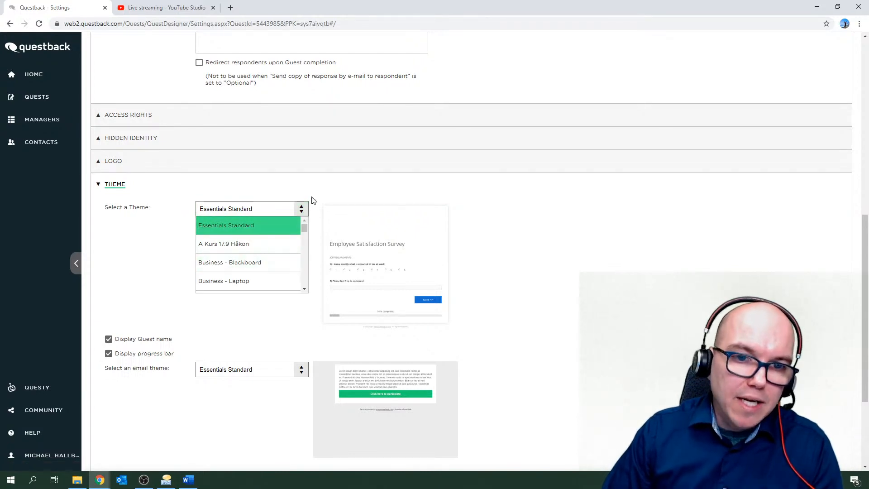
pyautogui.click(310, 200)
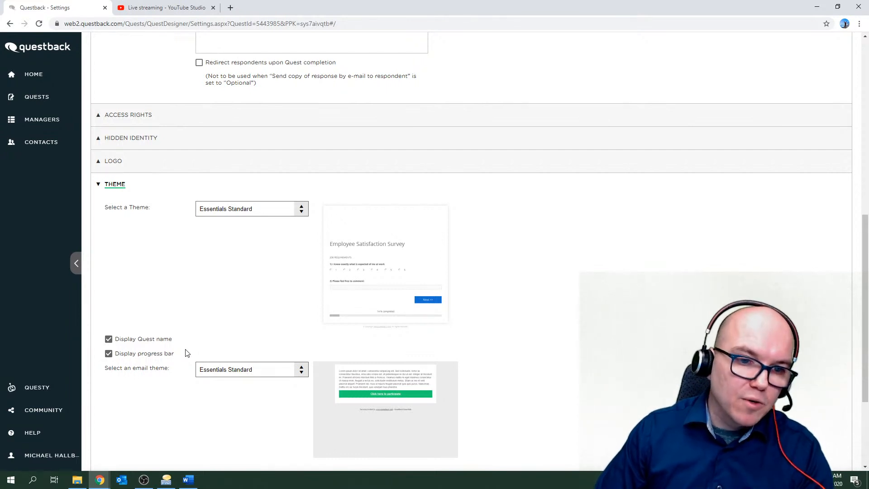
pyautogui.scroll(-1, 188, 353)
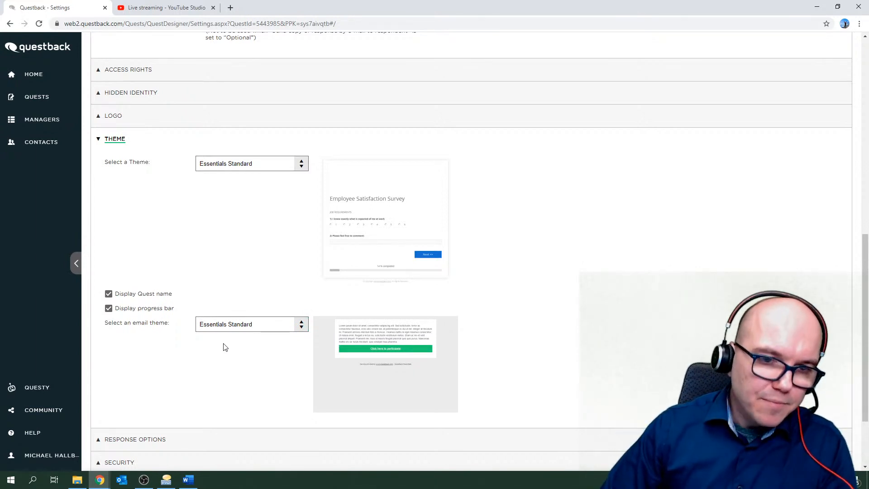
# Collapse the Theme section so only section headers from Access Rights to GDPR Settings show.
pyautogui.click(115, 139)
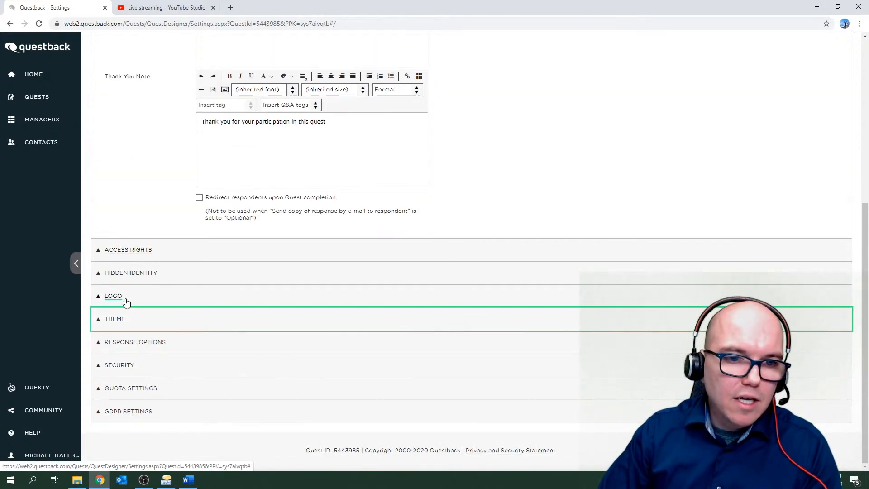
# Tick 'Send copy of response to e-mail address' in Response Options.
pyautogui.click(151, 343)
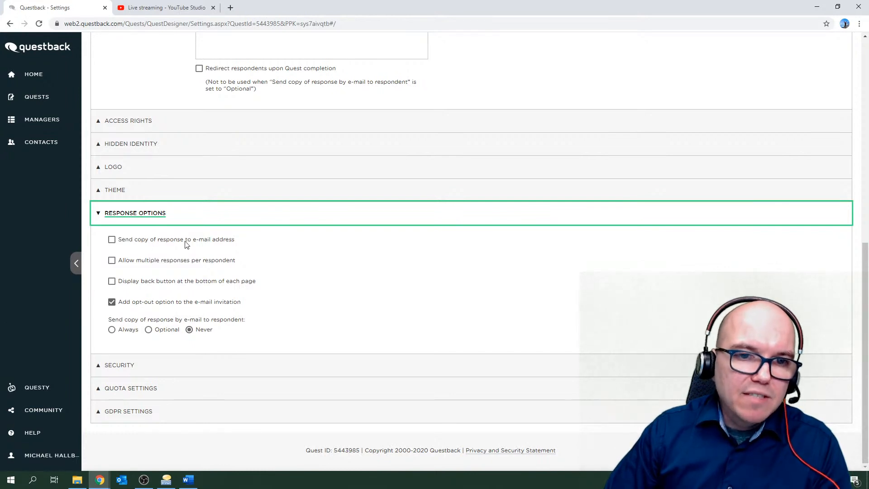
pyautogui.click(112, 240)
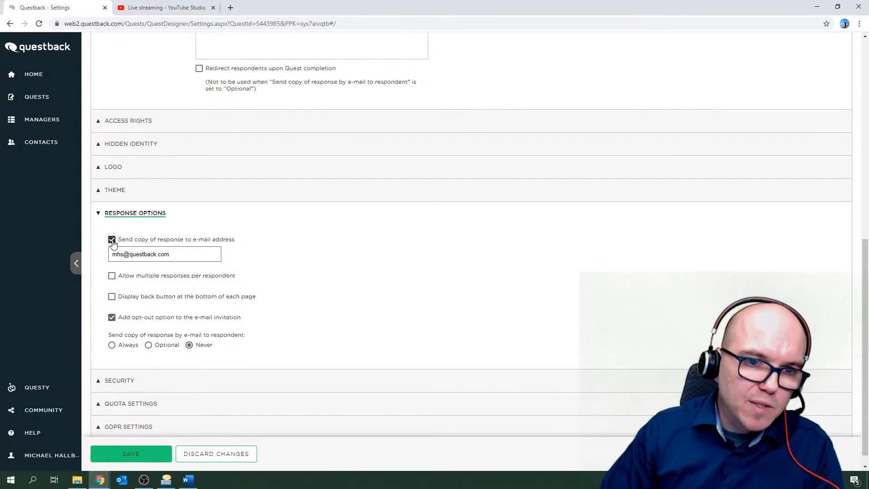
# Untick 'Send copy of response to e-mail address' in Response Options.
pyautogui.click(112, 242)
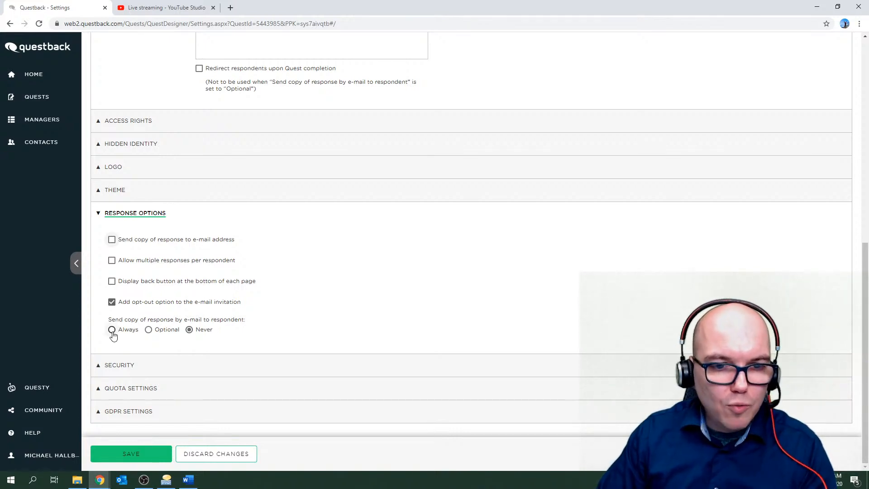
# Try Optional, then leave the respondent copy at Never and save the Response Options.
pyautogui.click(150, 334)
pyautogui.click(189, 332)
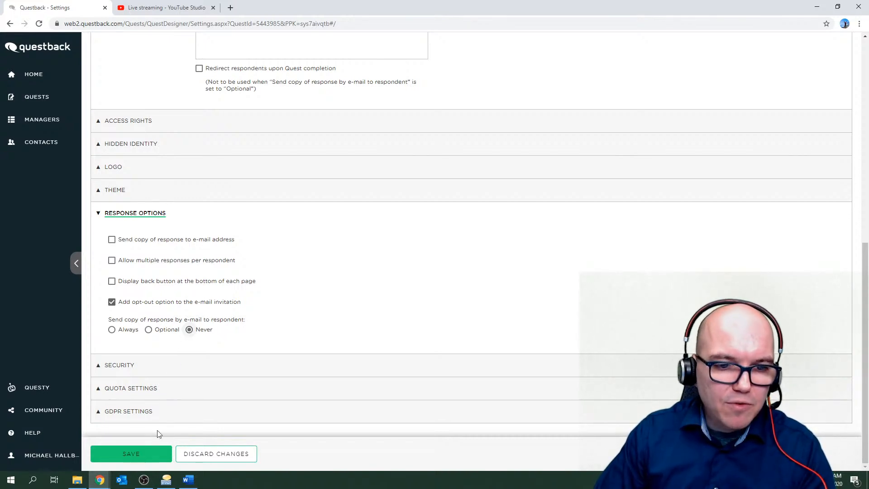
pyautogui.click(131, 454)
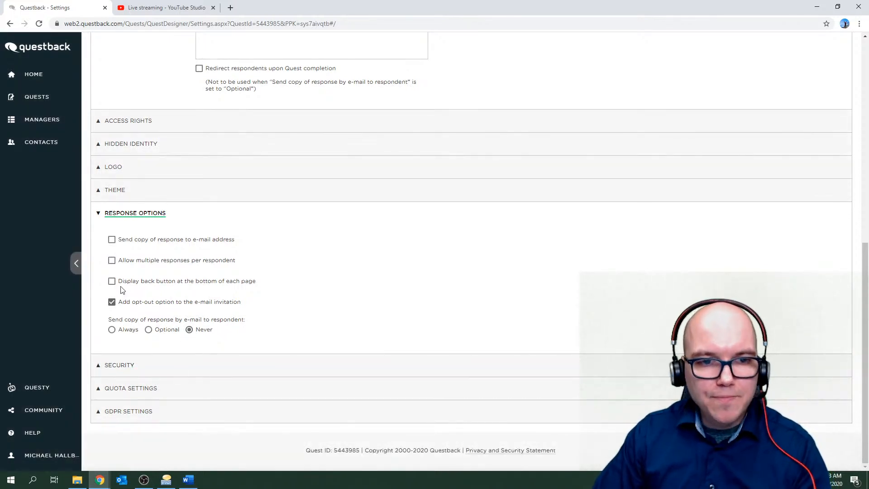
# Review Quota Settings' upper answer limit, quota size and message fields, leaving the limit unchecked.
pyautogui.click(147, 216)
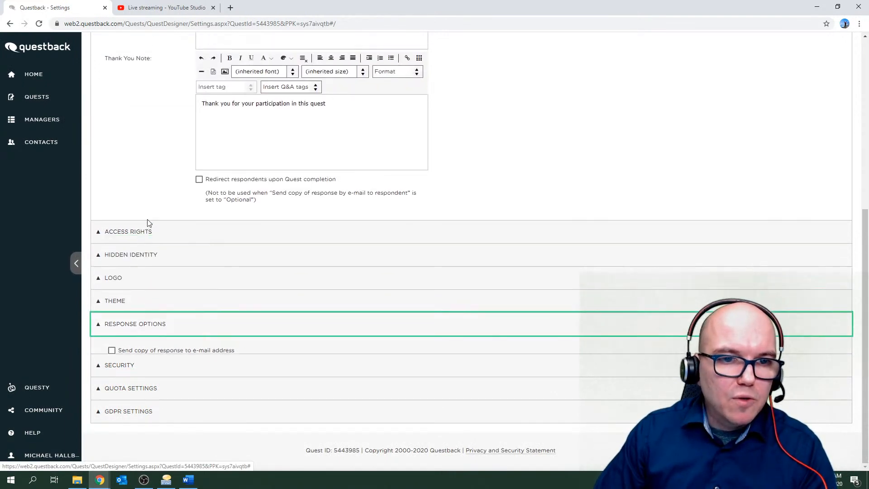
pyautogui.click(132, 389)
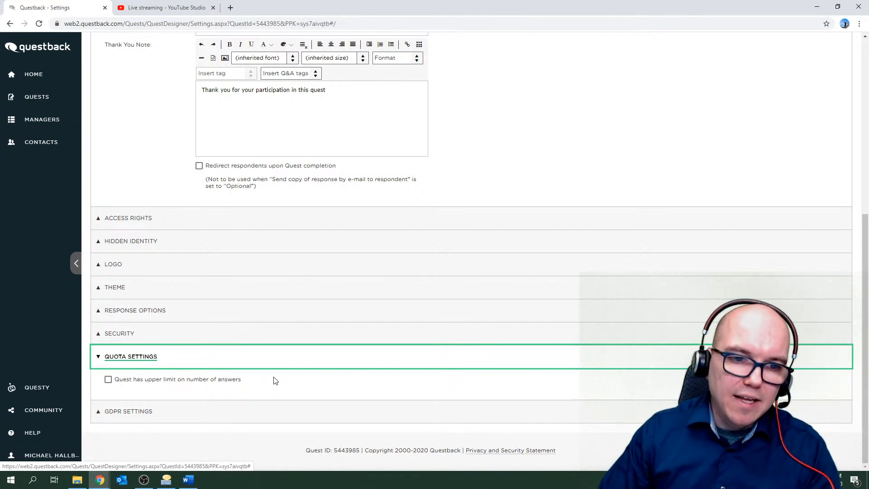
pyautogui.click(109, 380)
pyautogui.scroll(-2, 107, 381)
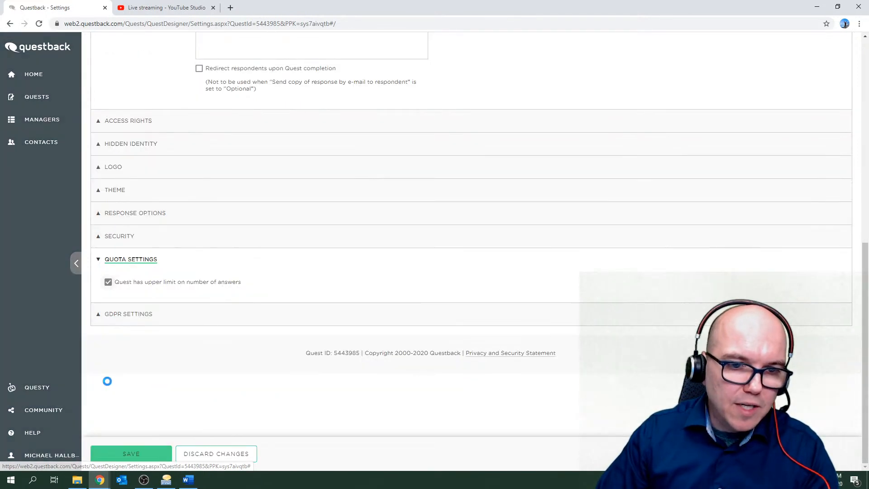
pyautogui.scroll(-2, 213, 368)
pyautogui.scroll(-1, 213, 367)
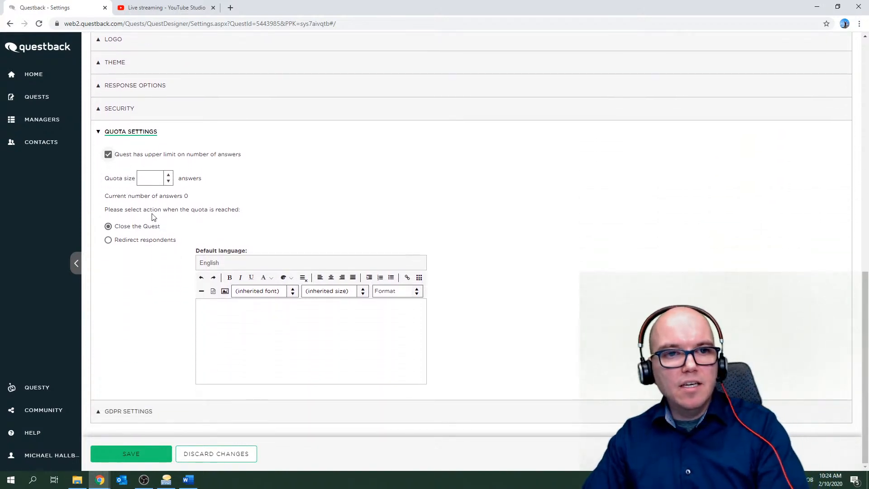
pyautogui.click(162, 179)
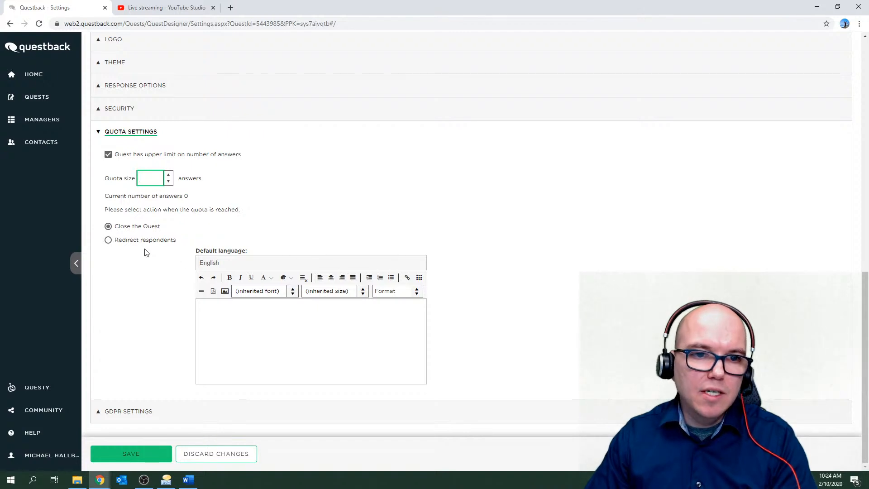
pyautogui.click(228, 306)
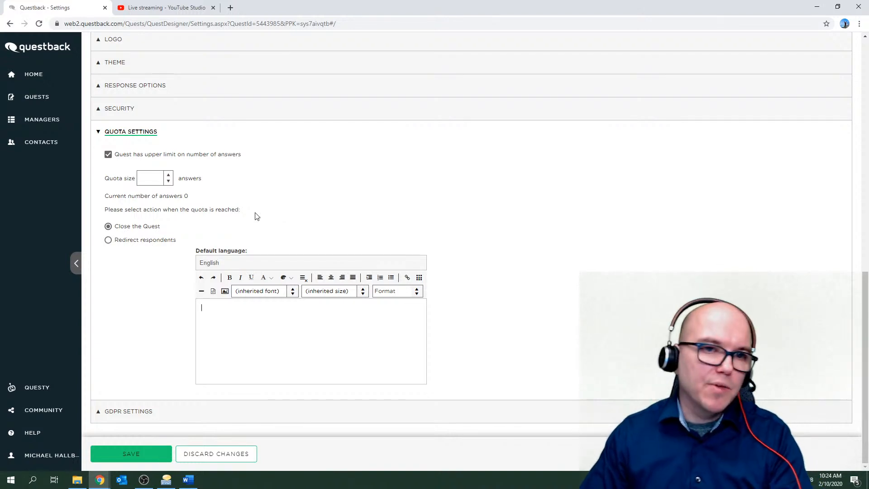
pyautogui.click(108, 155)
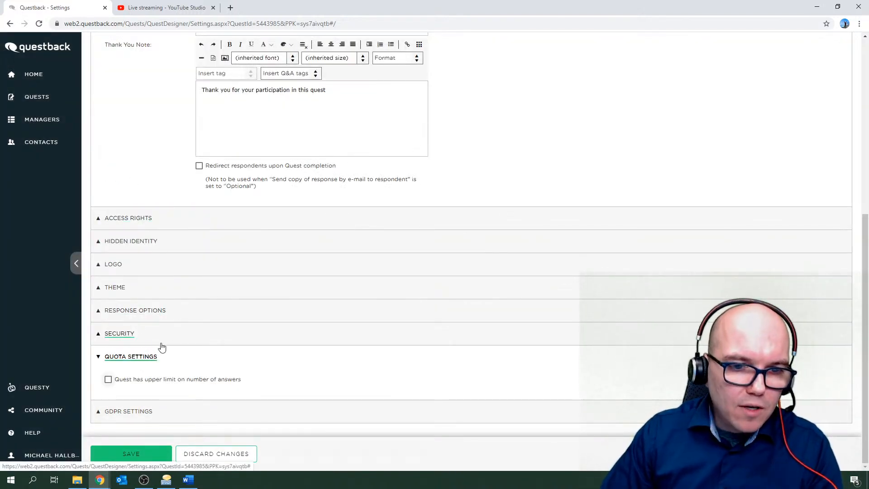
# Collapse Quota Settings, save the quest settings, and open the GDPR Settings section.
pyautogui.click(119, 361)
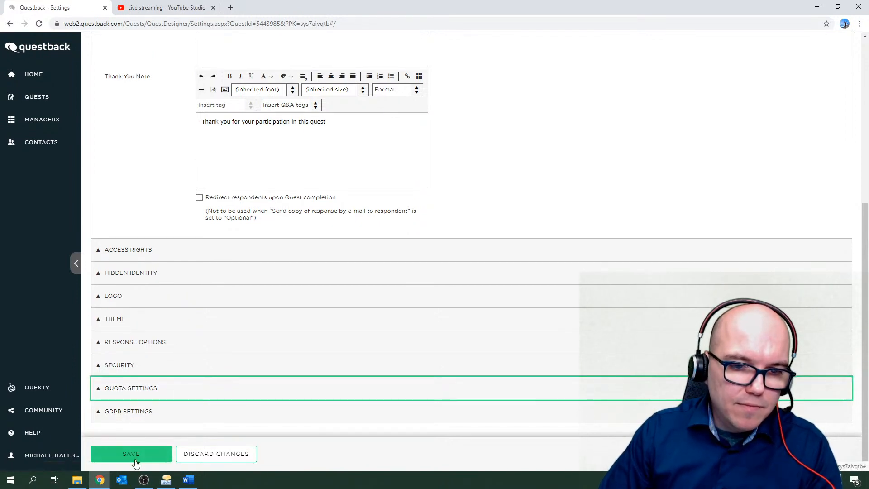
pyautogui.click(136, 463)
pyautogui.click(123, 412)
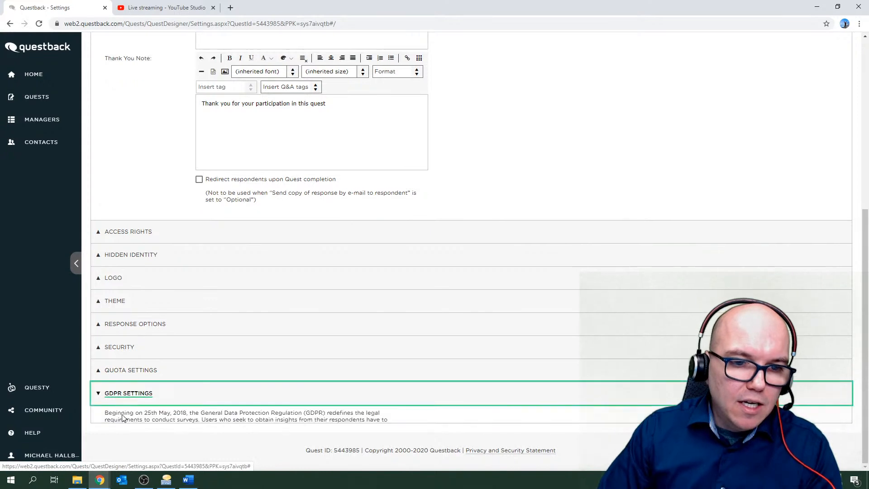
# Scroll down to show the GDPR retention period and retention-criteria fields.
pyautogui.scroll(-5, 122, 408)
pyautogui.scroll(-1, 139, 354)
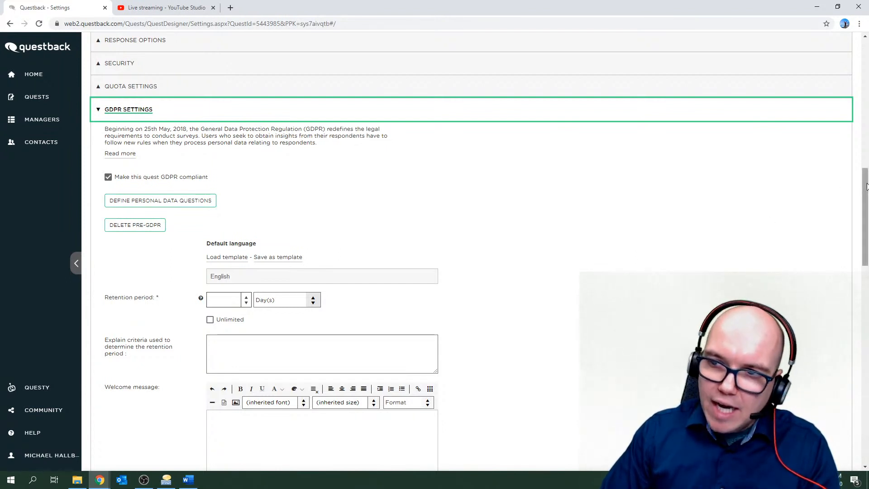
pyautogui.moveTo(866, 187)
pyautogui.mouseDown()
pyautogui.moveTo(859, 219)
pyautogui.moveTo(868, 384)
pyautogui.moveTo(848, 225)
pyautogui.moveTo(851, 203)
pyautogui.moveTo(862, 198)
pyautogui.mouseUp()
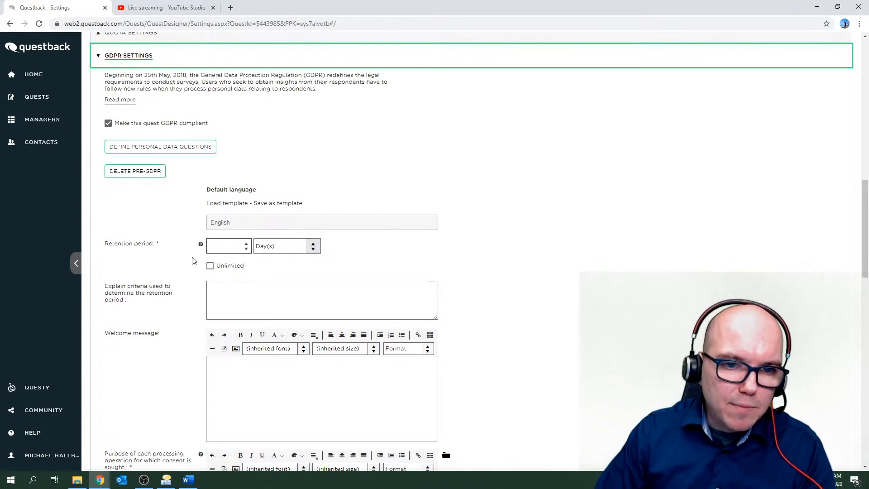
pyautogui.moveTo(201, 245)
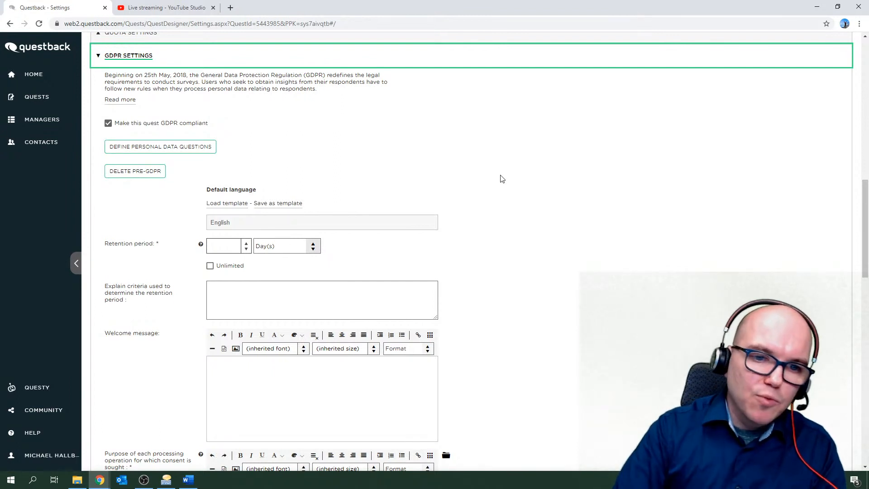
pyautogui.click(101, 282)
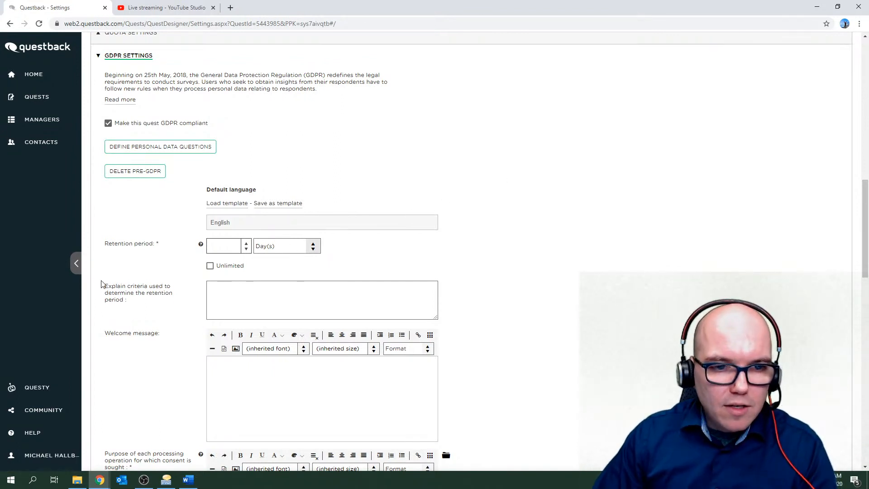
pyautogui.moveTo(101, 284); pyautogui.dragTo(176, 305)
pyautogui.click(175, 304)
pyautogui.click(243, 298)
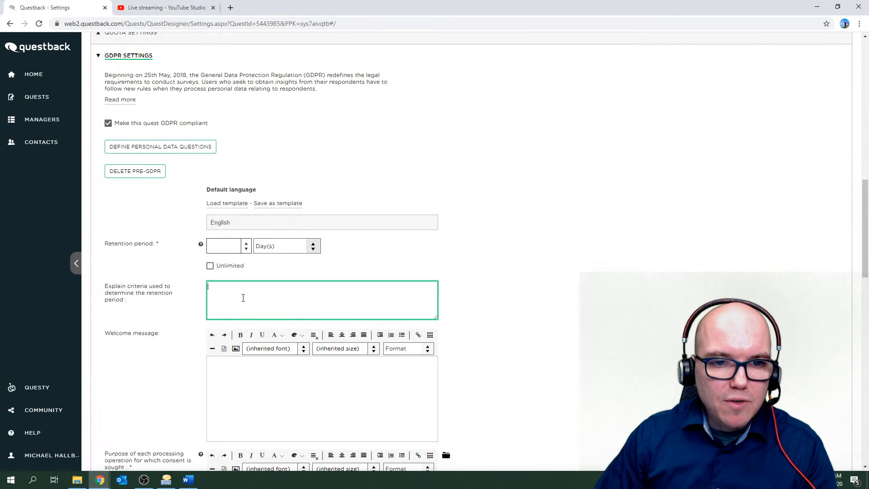
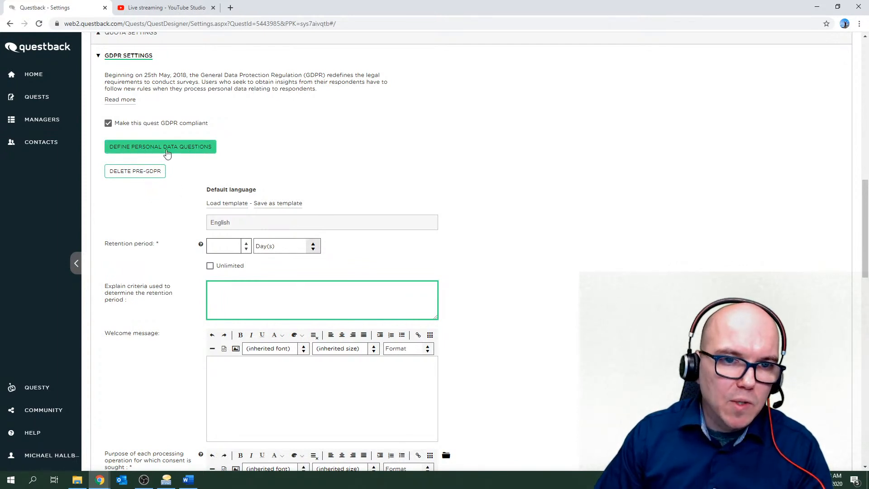
# Set the GDPR retention period to 1, keeping Day(s) as the unit.
pyautogui.scroll(-1, 168, 242)
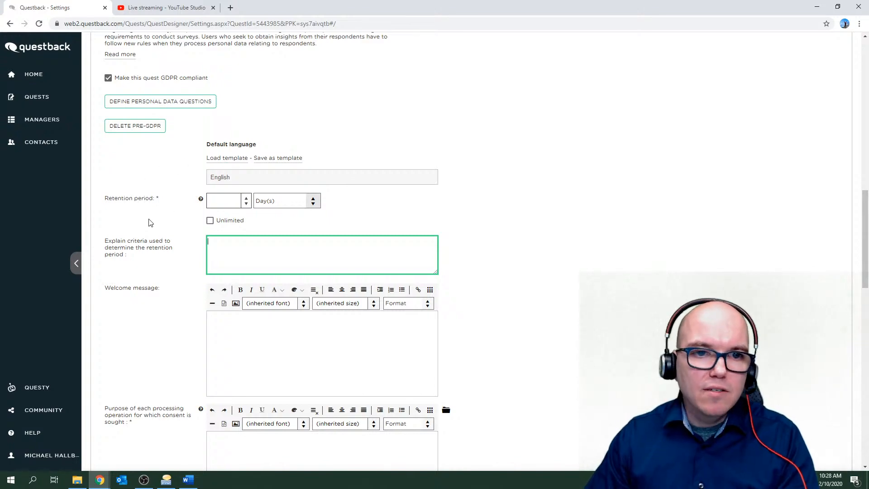
pyautogui.click(246, 203)
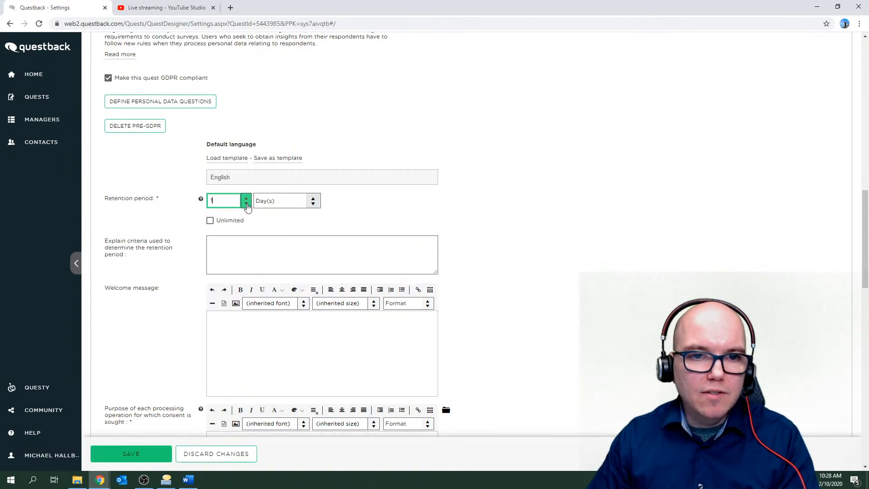
pyautogui.click(245, 205)
pyautogui.click(246, 206)
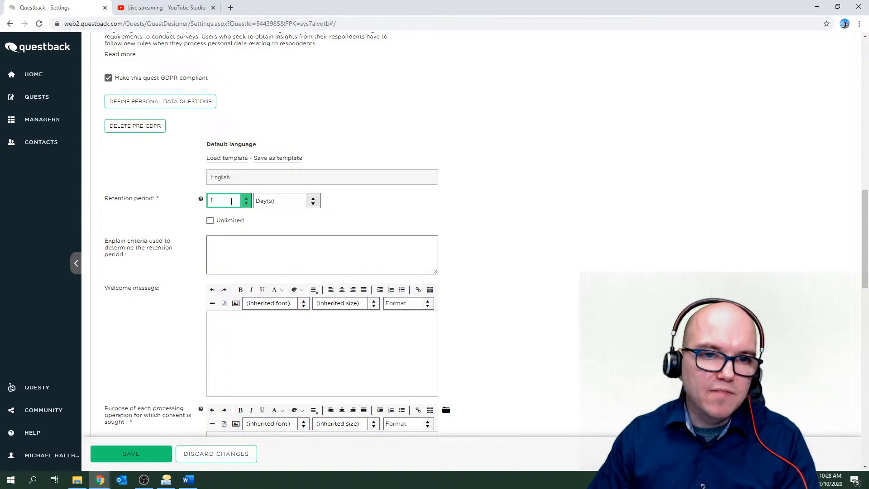
pyautogui.doubleClick(229, 203)
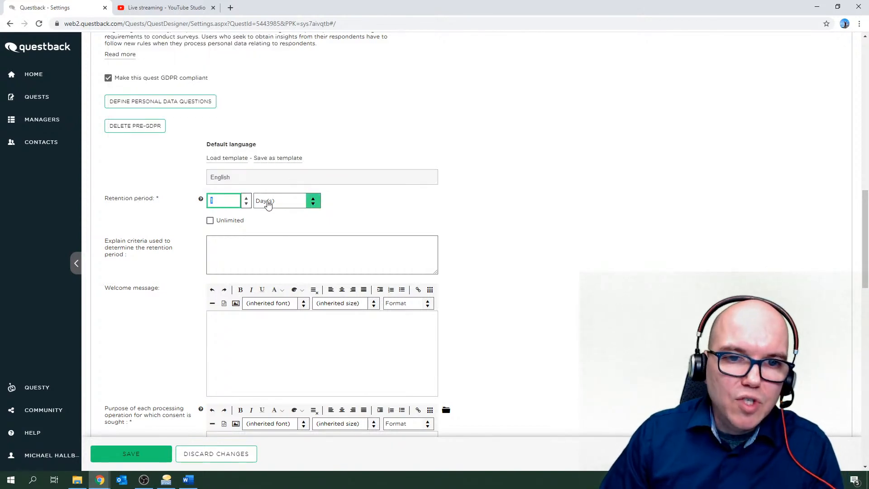
pyautogui.click(314, 202)
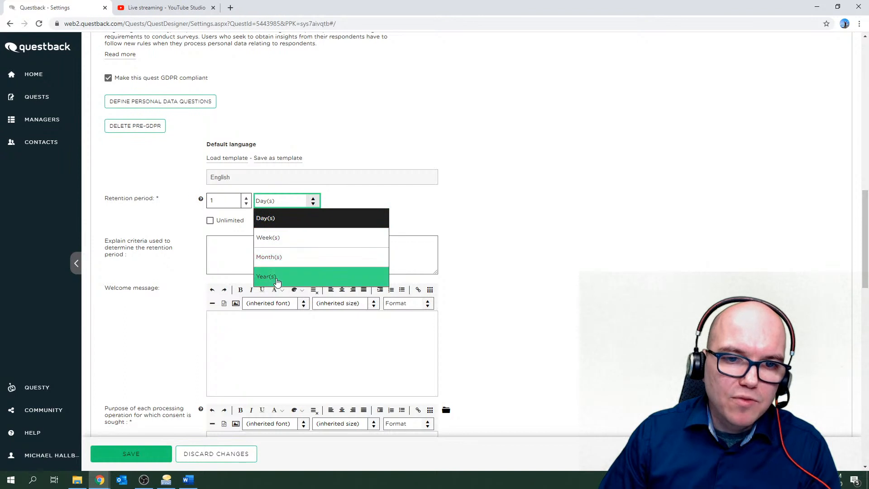
pyautogui.click(336, 201)
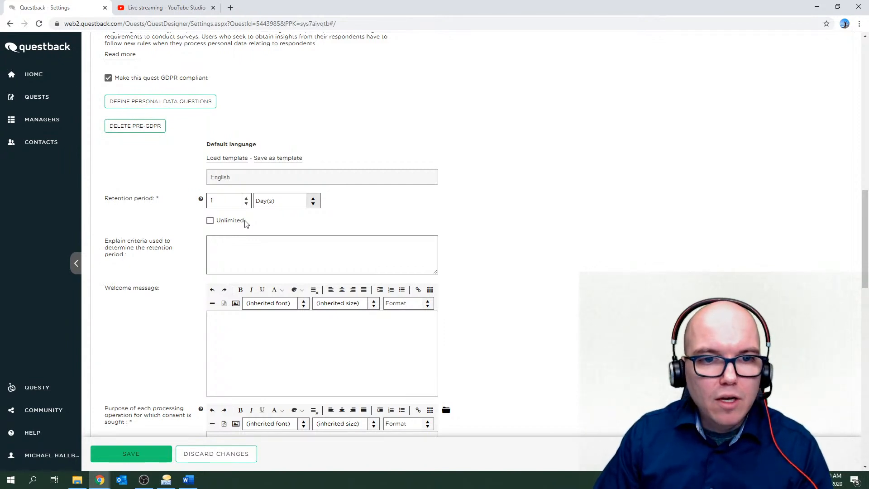
# Change the retention period to 16 days, then move into the retention-criteria and welcome message fields.
pyautogui.moveTo(236, 201); pyautogui.dragTo(206, 201)
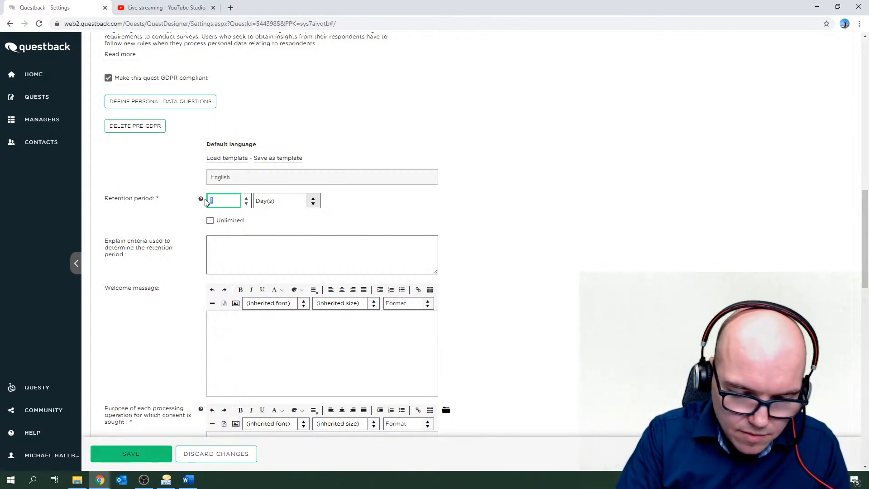
pyautogui.write('16')
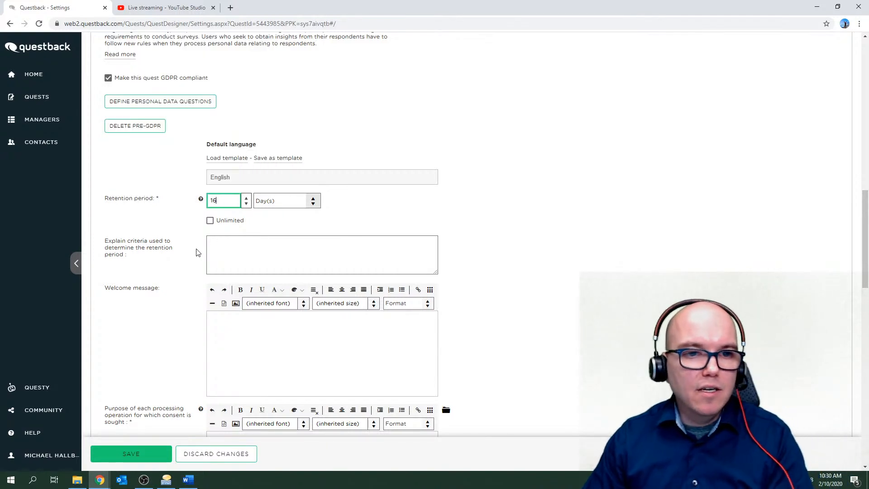
pyautogui.click(180, 244)
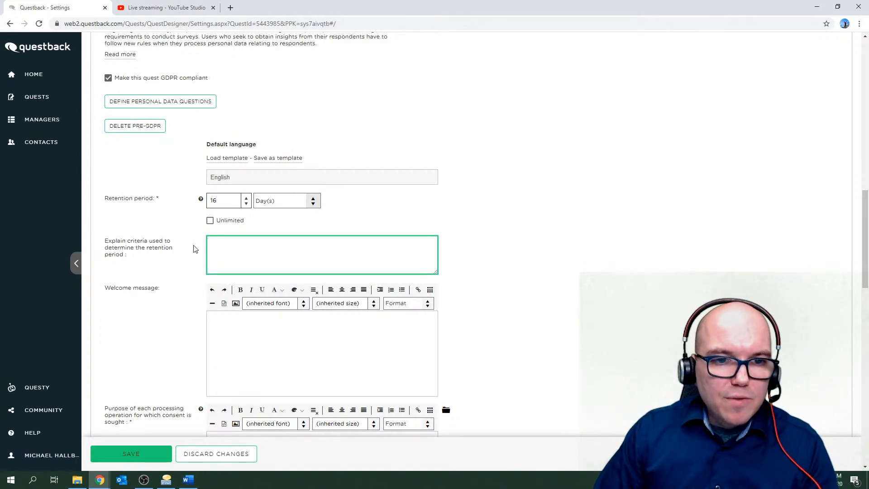
pyautogui.scroll(-1, 179, 238)
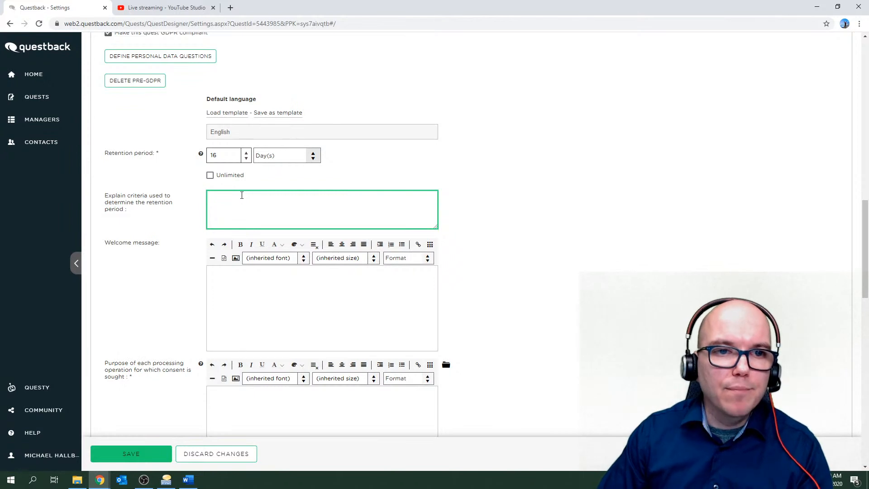
pyautogui.scroll(-1, 186, 217)
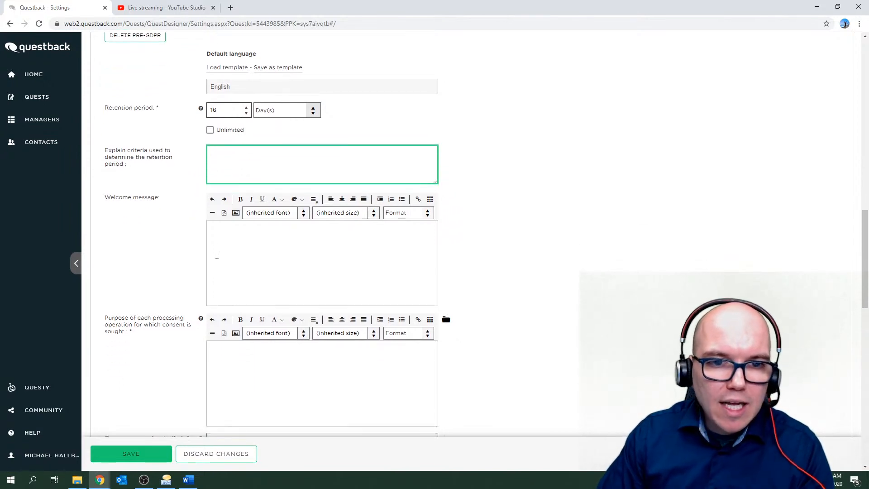
pyautogui.click(219, 242)
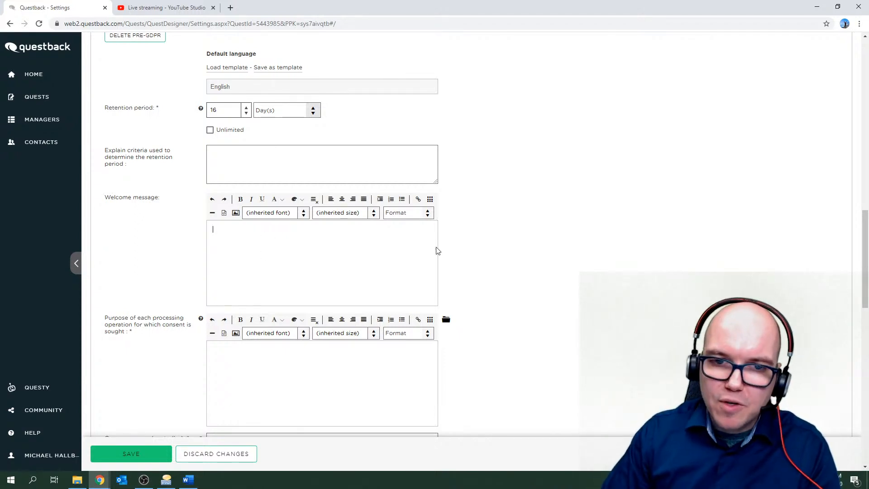
pyautogui.moveTo(866, 247); pyautogui.dragTo(866, 111)
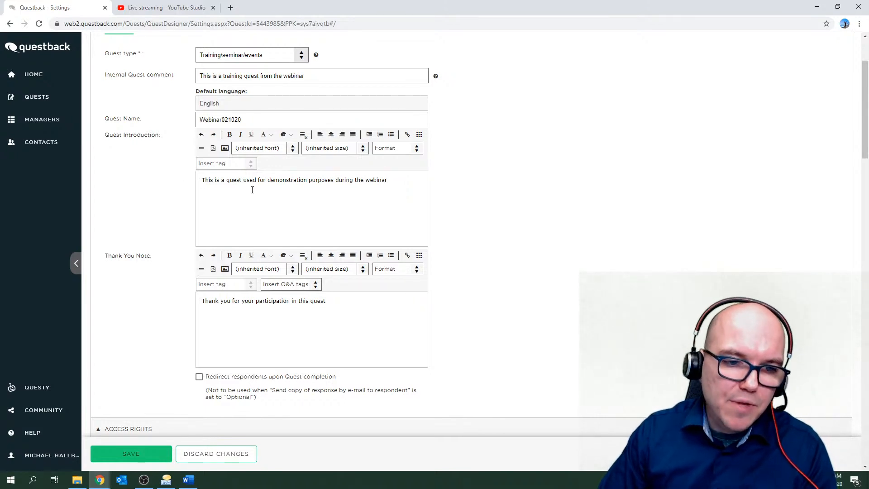
pyautogui.click(252, 190)
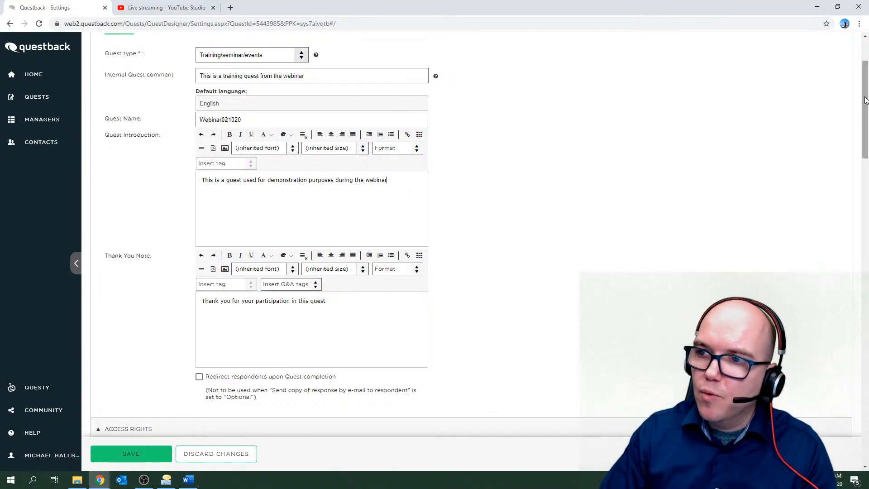
pyautogui.moveTo(866, 101); pyautogui.dragTo(866, 259)
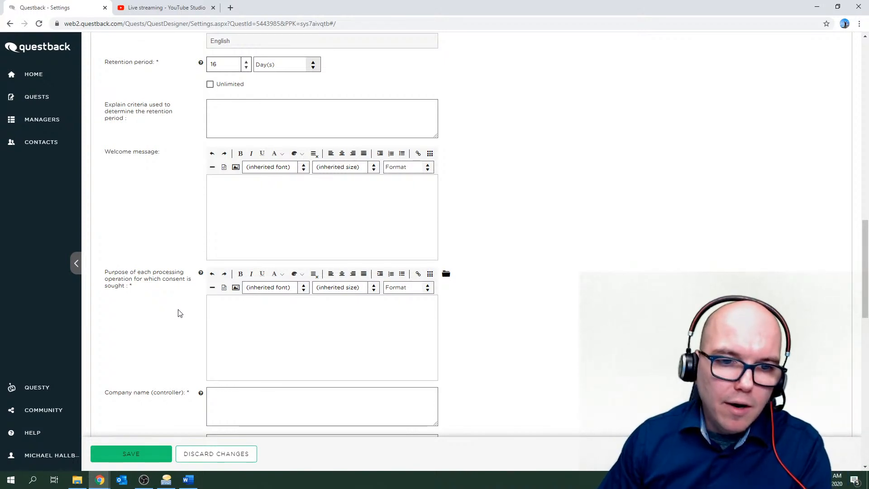
pyautogui.scroll(-3, 178, 312)
pyautogui.scroll(-3, 178, 311)
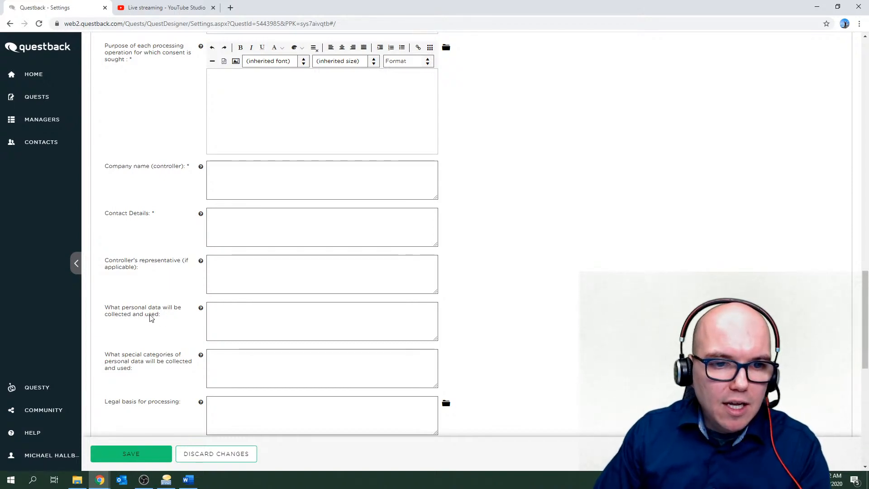
pyautogui.click(215, 309)
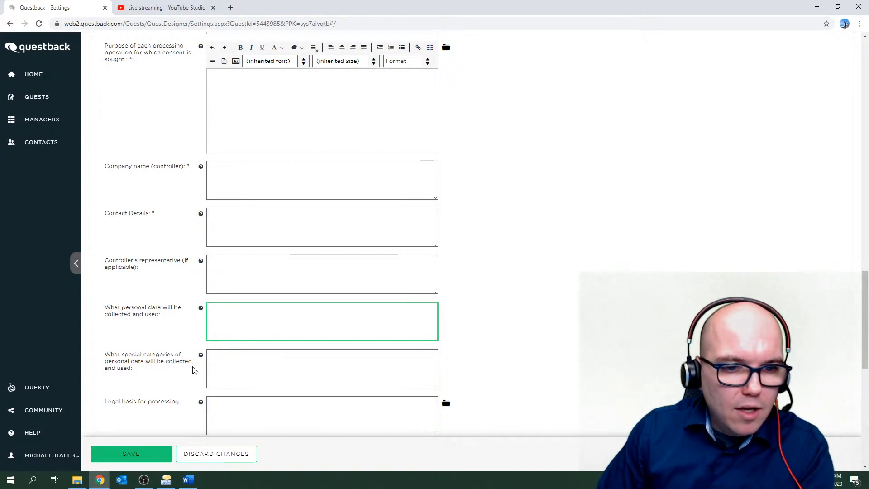
pyautogui.click(234, 362)
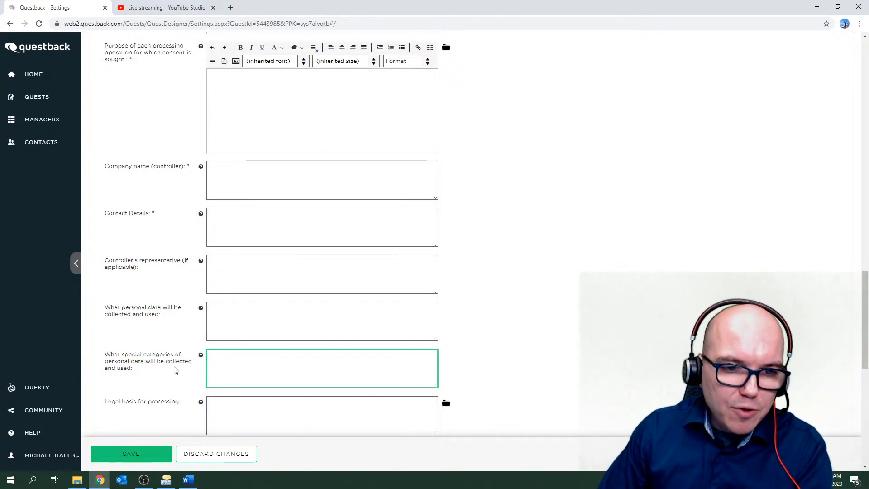
pyautogui.scroll(-4, 445, 355)
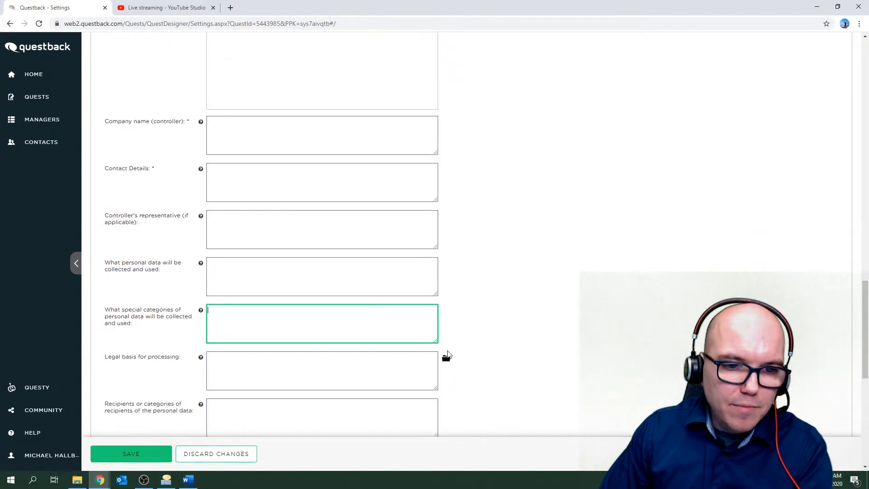
pyautogui.scroll(-1, 449, 354)
pyautogui.click(232, 188)
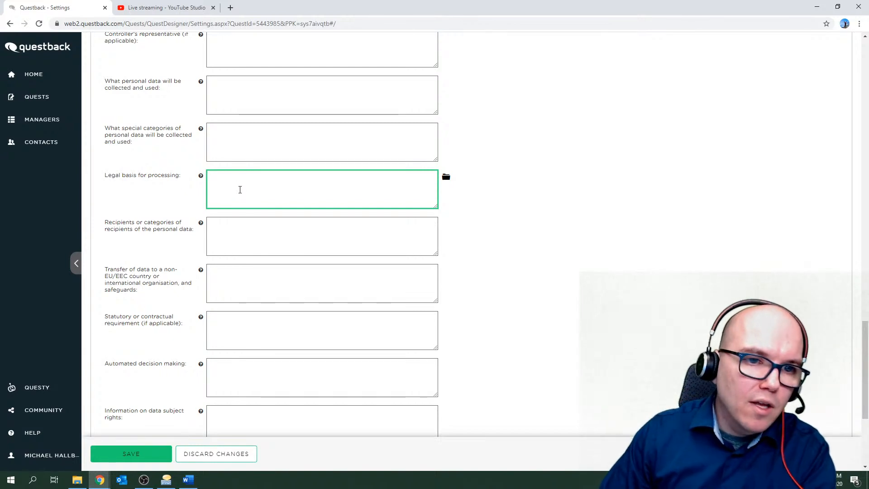
pyautogui.click(244, 234)
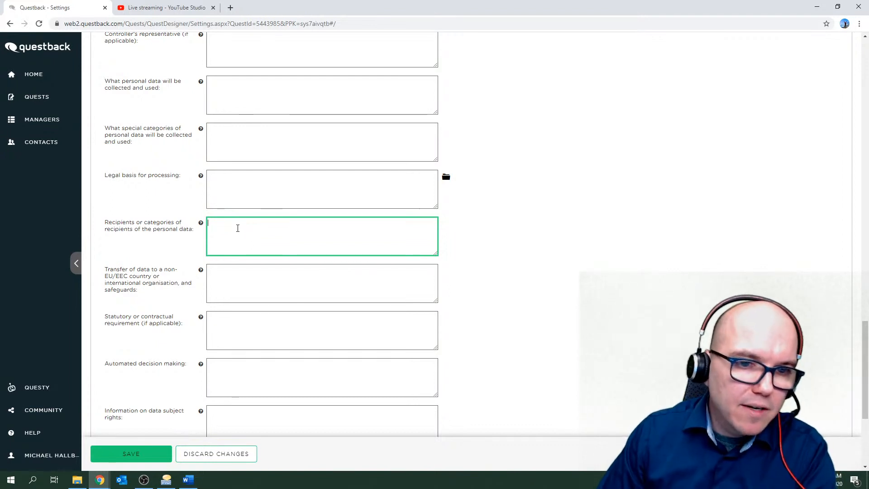
pyautogui.scroll(-1, 238, 228)
pyautogui.click(237, 232)
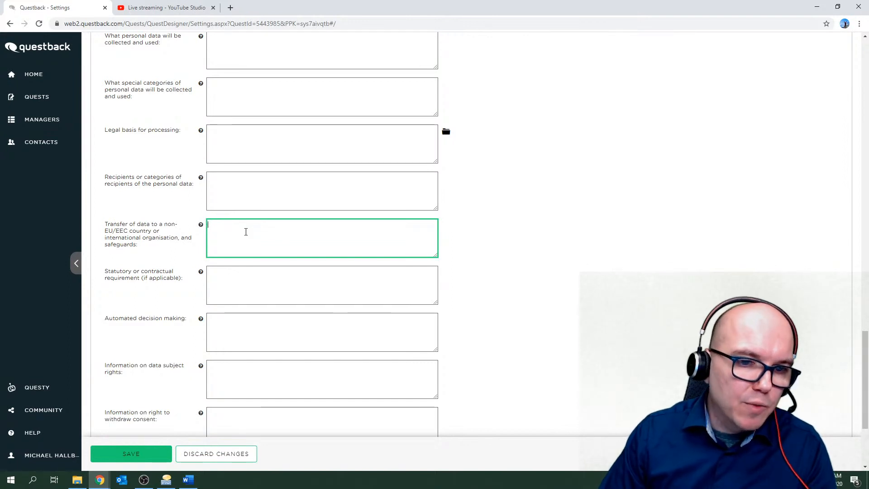
pyautogui.scroll(-1, 246, 231)
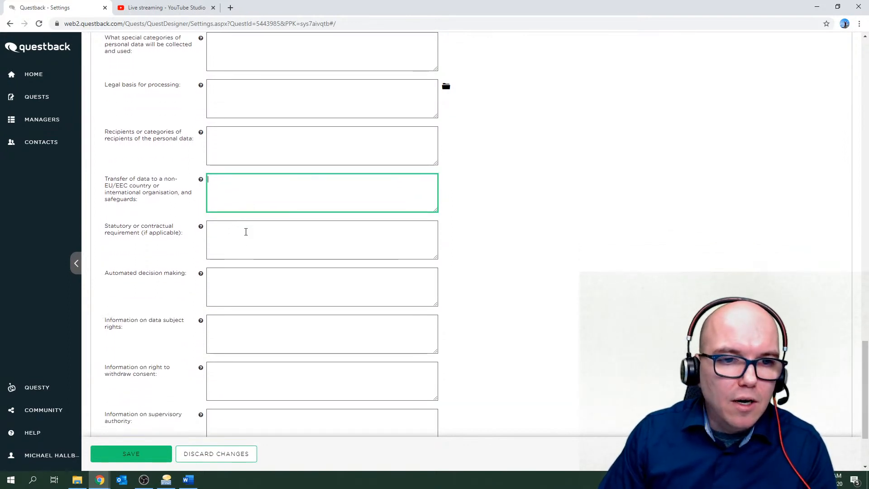
pyautogui.click(233, 242)
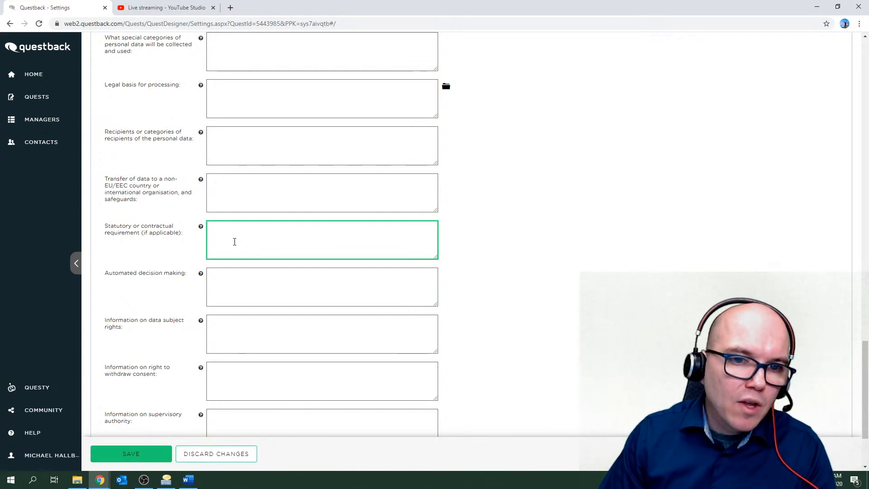
pyautogui.moveTo(202, 229)
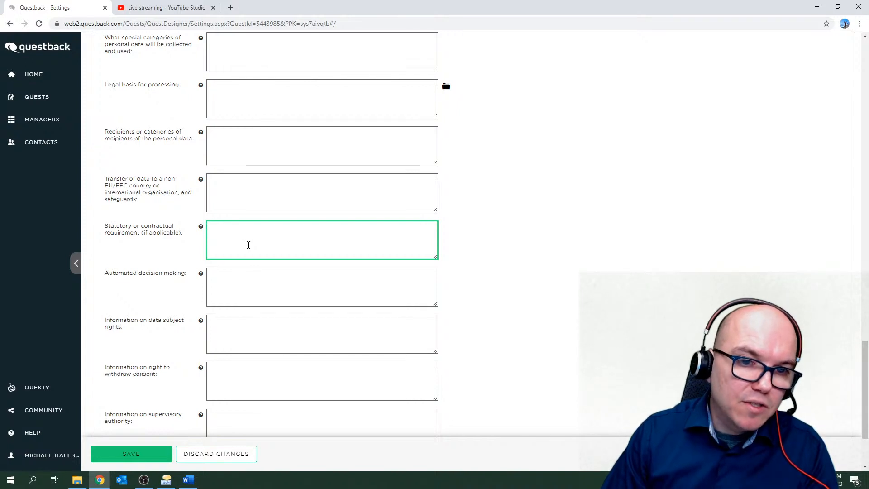
pyautogui.scroll(-1, 249, 245)
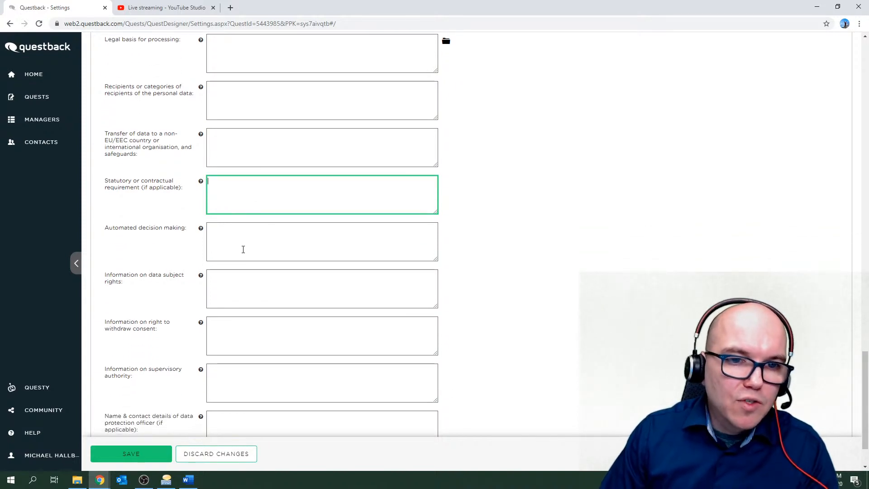
# Leave the privacy boxes, from automated decision making to data protection officer, empty and save the settings.
pyautogui.click(242, 249)
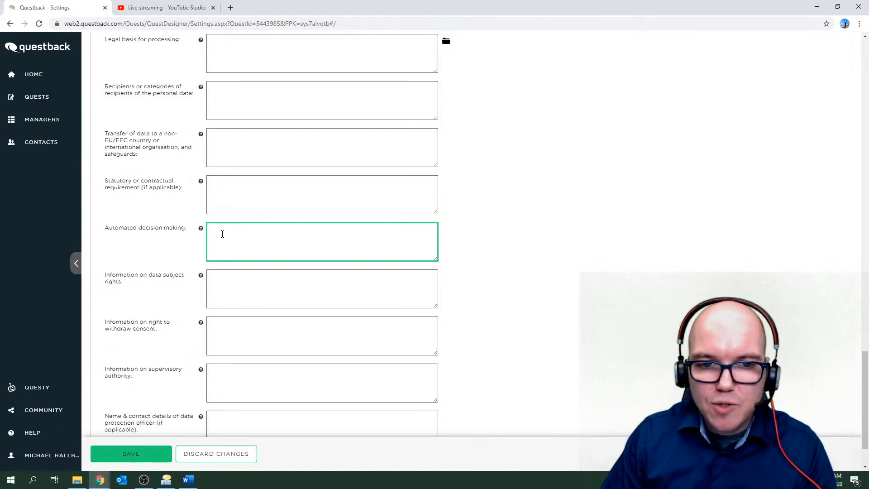
pyautogui.scroll(-1, 237, 233)
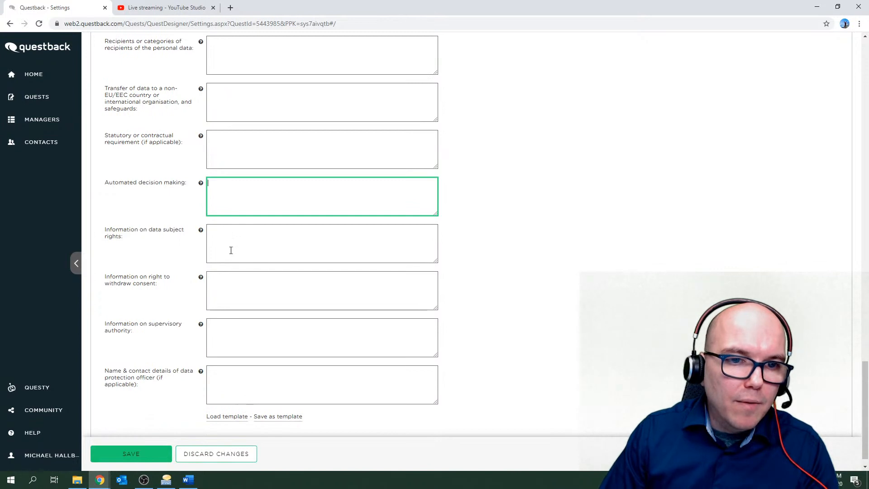
pyautogui.click(231, 250)
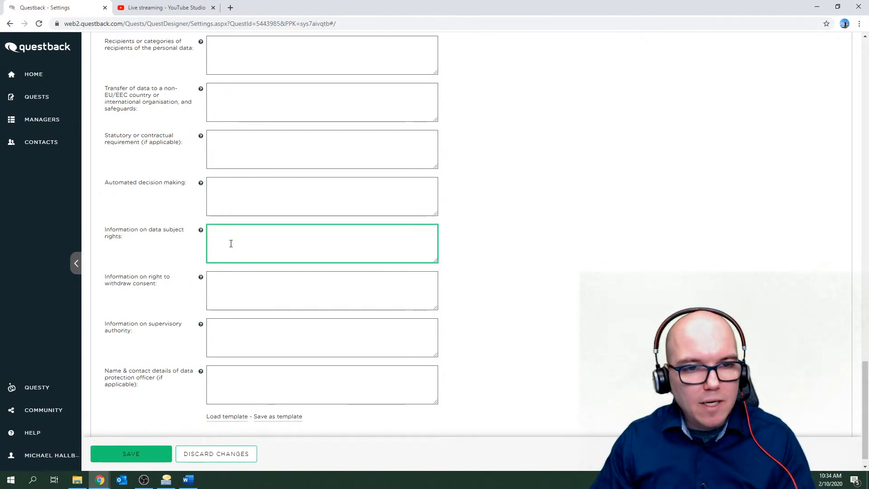
pyautogui.click(243, 287)
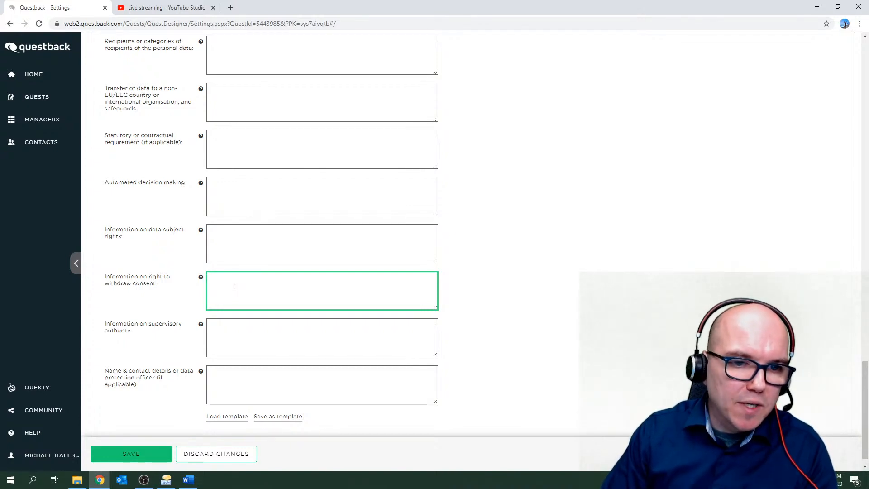
pyautogui.scroll(-1, 234, 286)
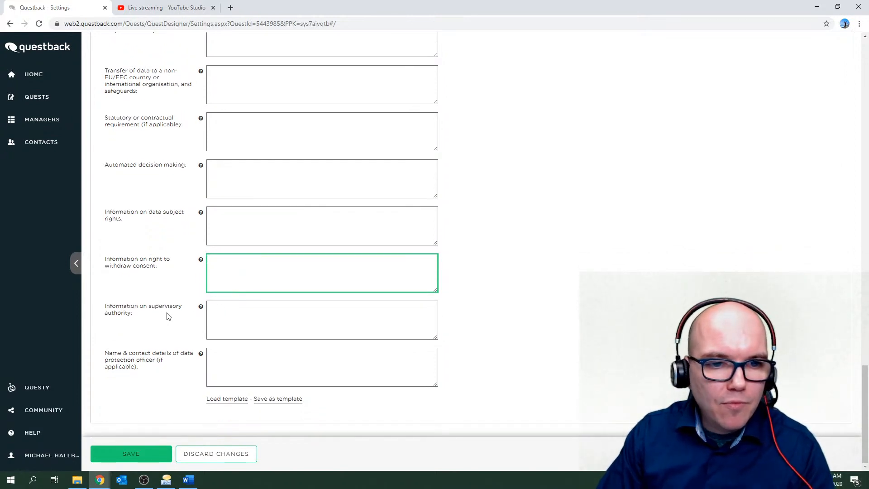
pyautogui.click(145, 314)
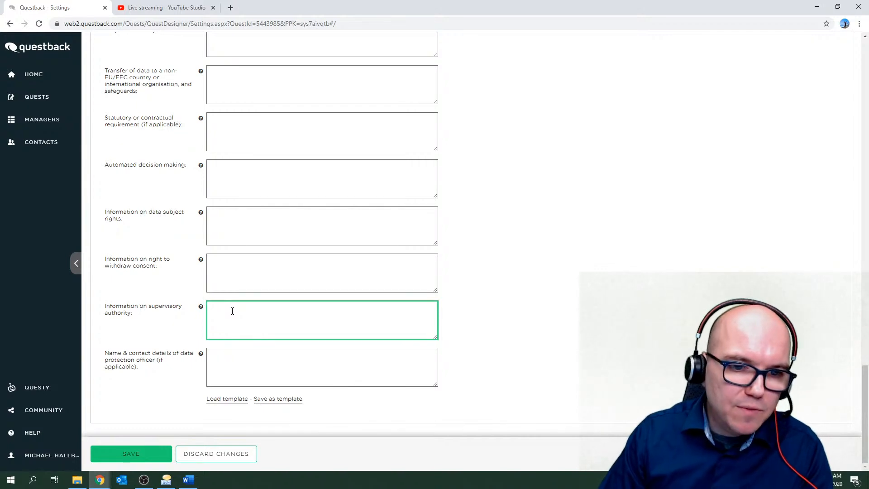
pyautogui.click(243, 368)
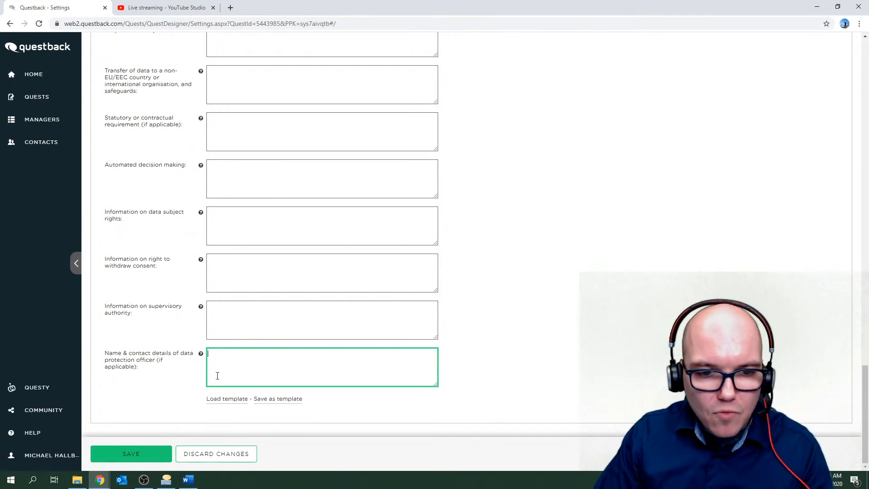
pyautogui.click(150, 452)
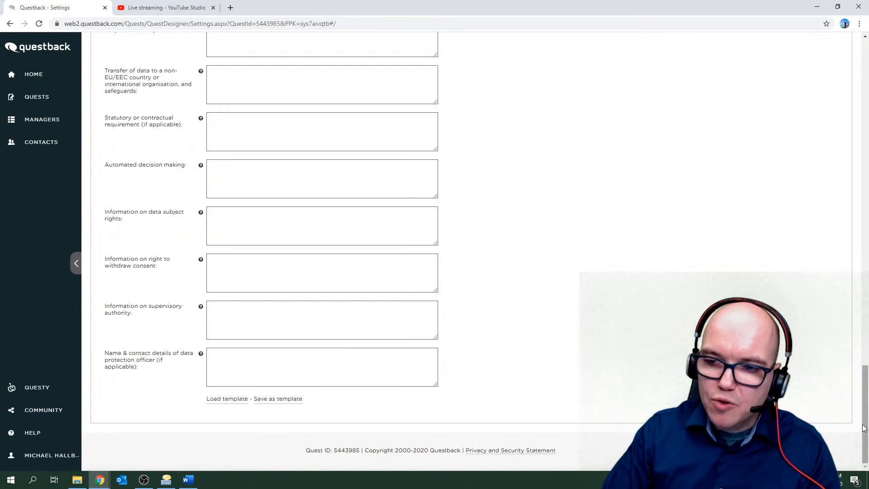
# Load the English 'GDPR Statement example' template into the GDPR fields.
pyautogui.scroll(3, 867, 396)
pyautogui.scroll(9, 867, 397)
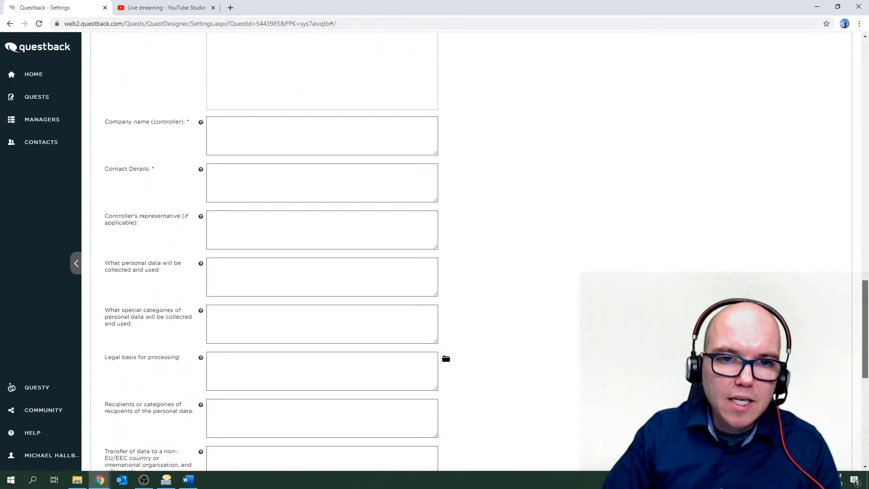
pyautogui.scroll(4, 867, 397)
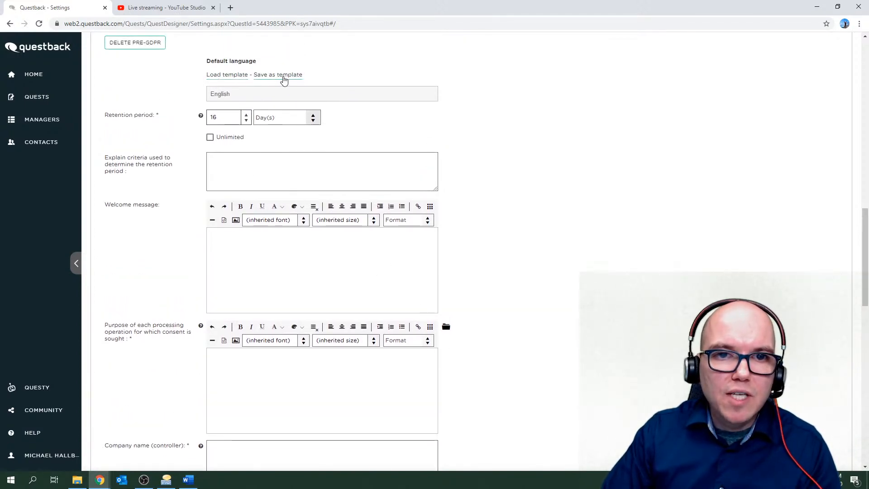
pyautogui.click(219, 78)
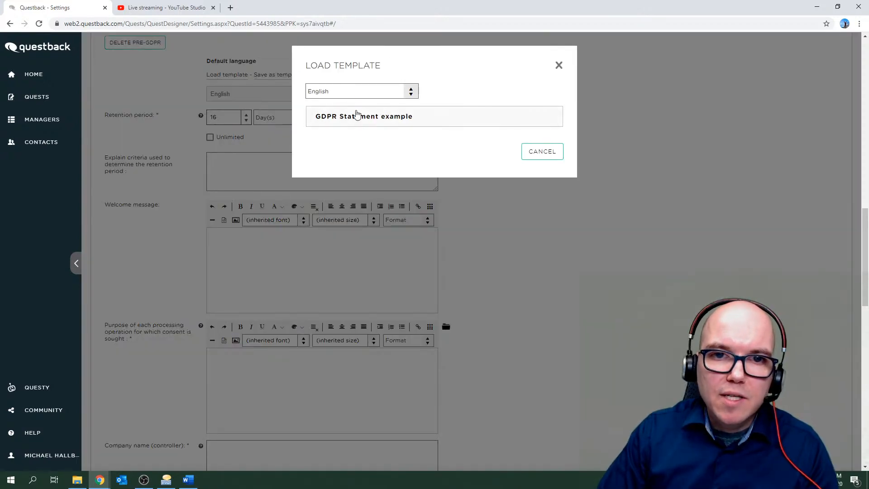
pyautogui.click(327, 92)
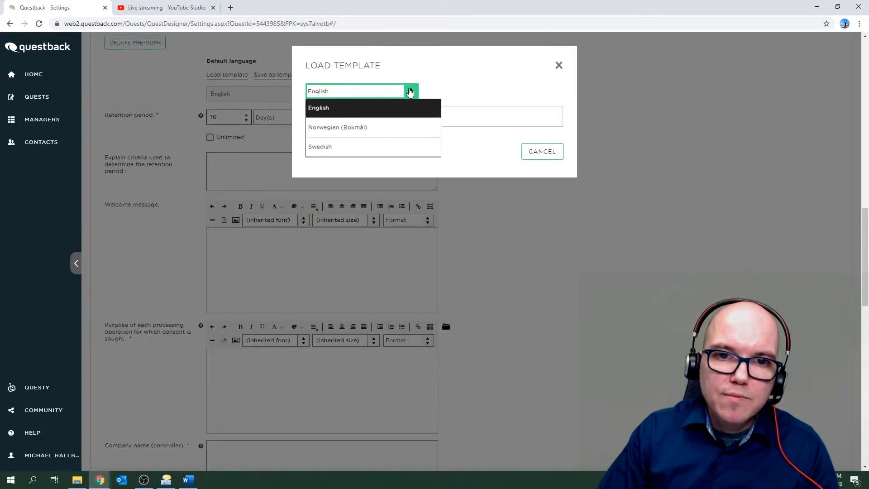
pyautogui.click(333, 109)
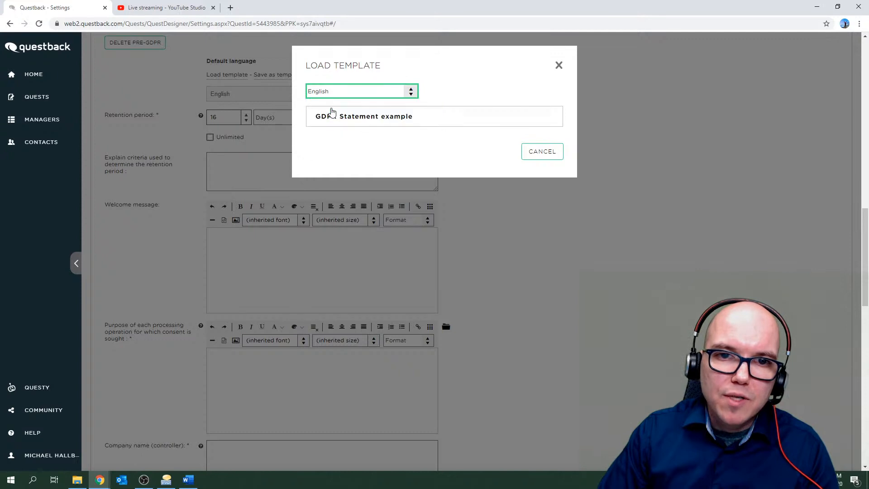
pyautogui.click(354, 121)
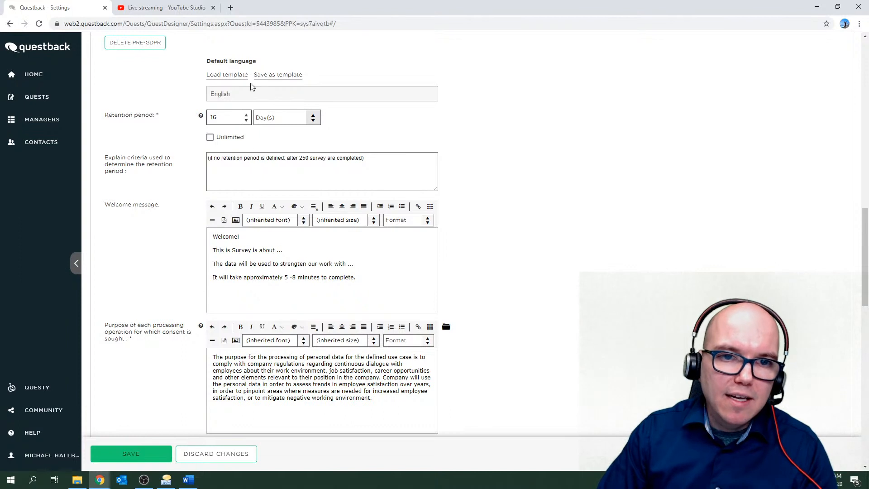
pyautogui.scroll(-7, 285, 271)
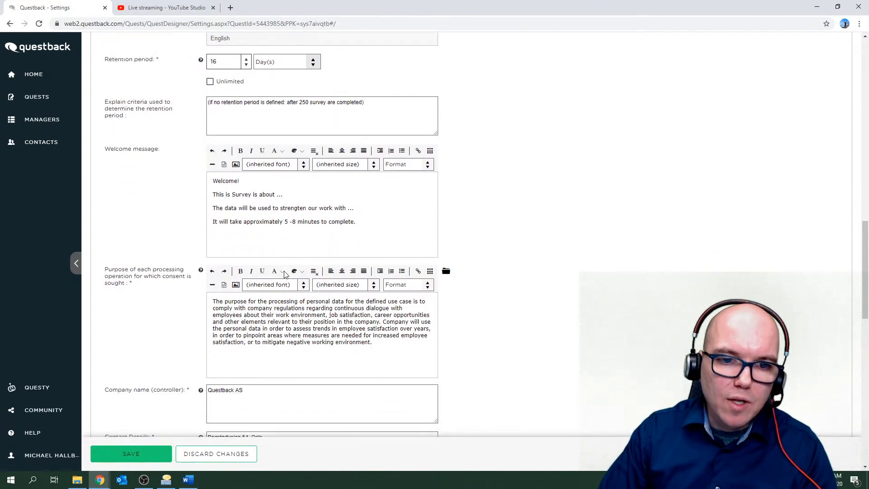
pyautogui.scroll(-8, 285, 271)
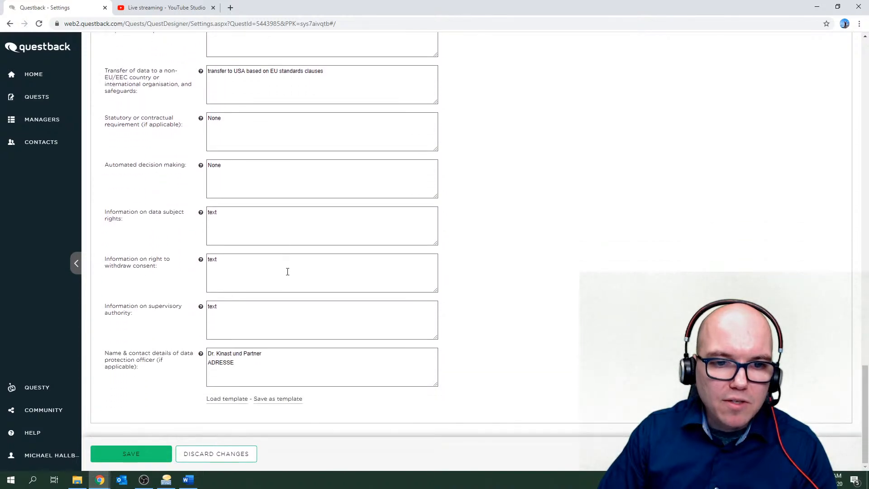
pyautogui.scroll(15, 287, 272)
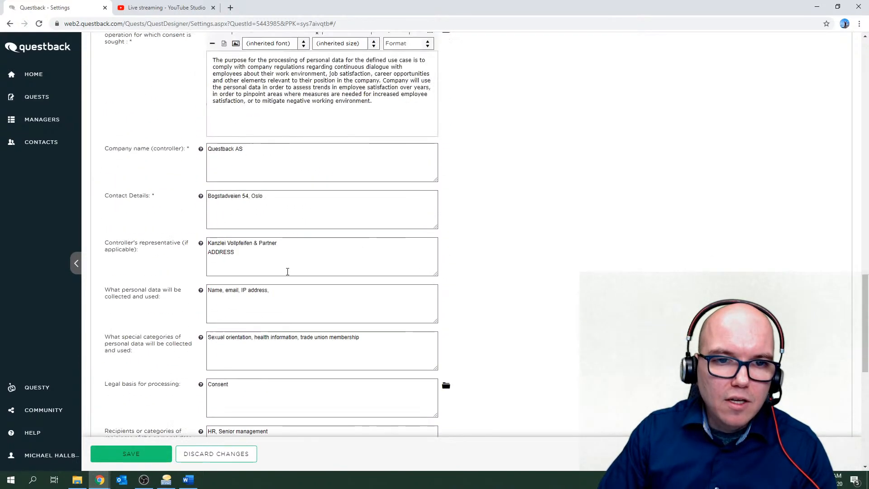
pyautogui.scroll(1, 288, 275)
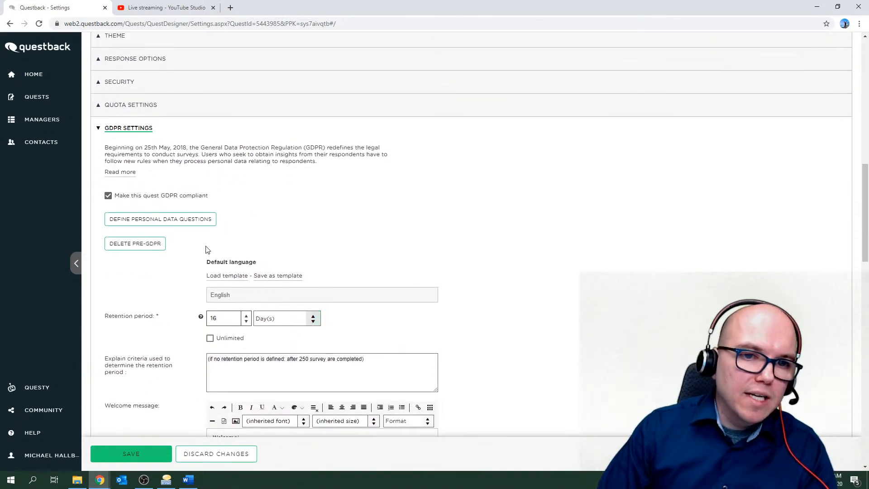
# Untick 'Make this quest GDPR compliant', save, and collapse the GDPR Settings section.
pyautogui.click(108, 196)
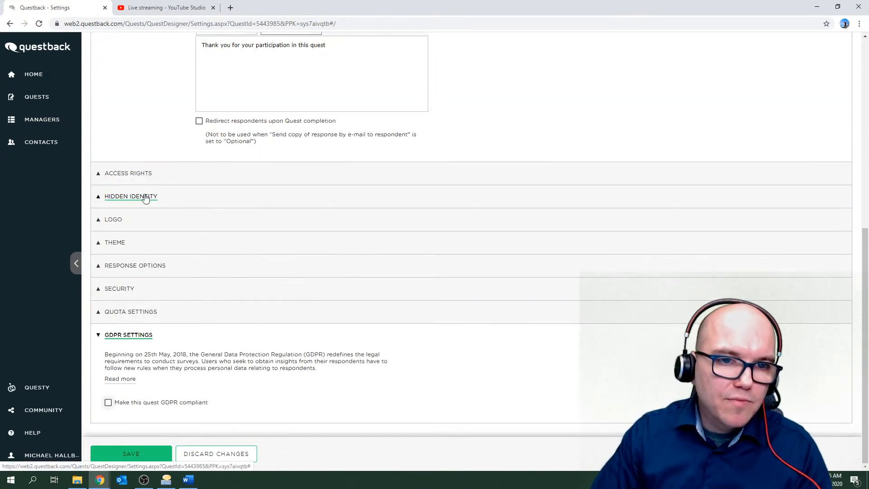
pyautogui.click(132, 453)
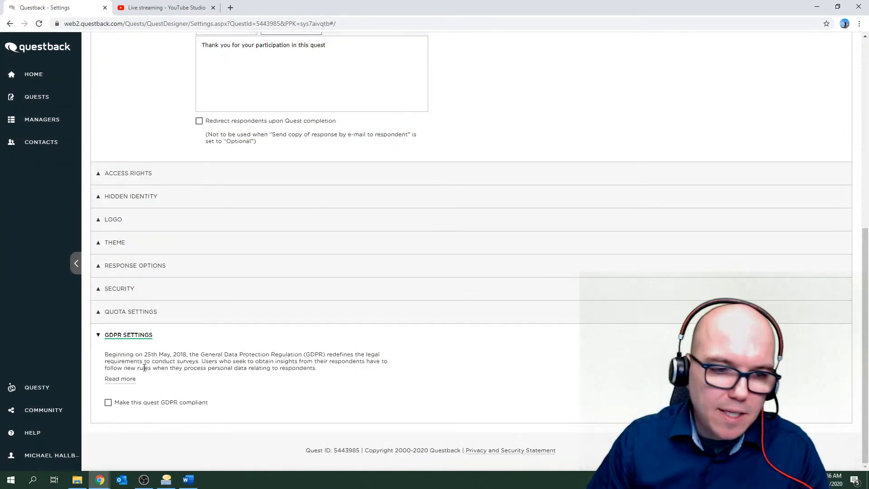
pyautogui.click(138, 335)
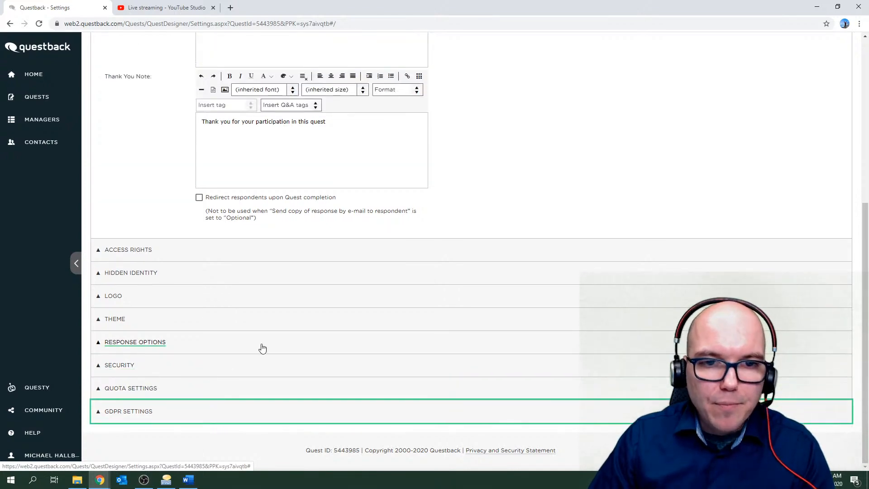
pyautogui.scroll(6, 262, 347)
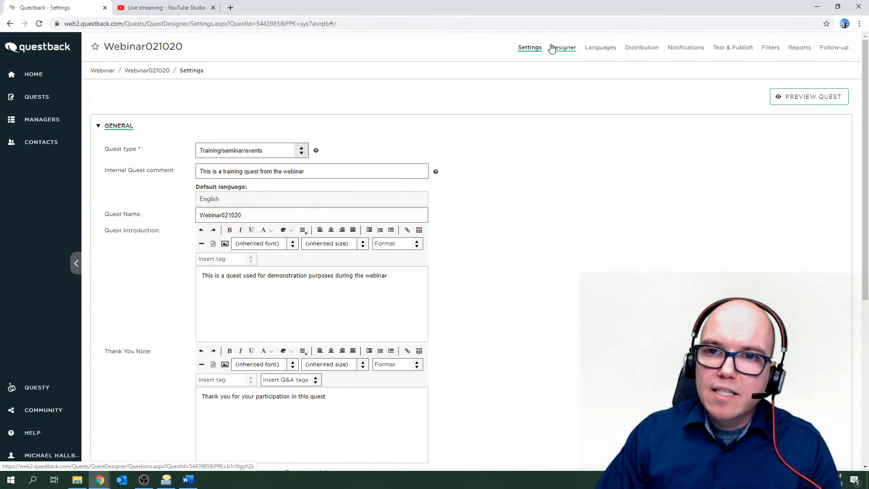
# Switch to the Designer and expand the Question Type list for Question no. 1.
pyautogui.click(564, 49)
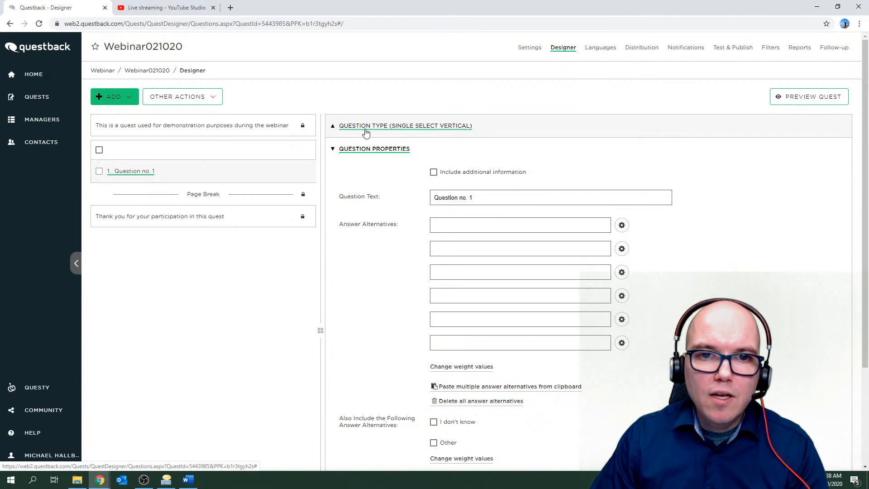
pyautogui.click(342, 132)
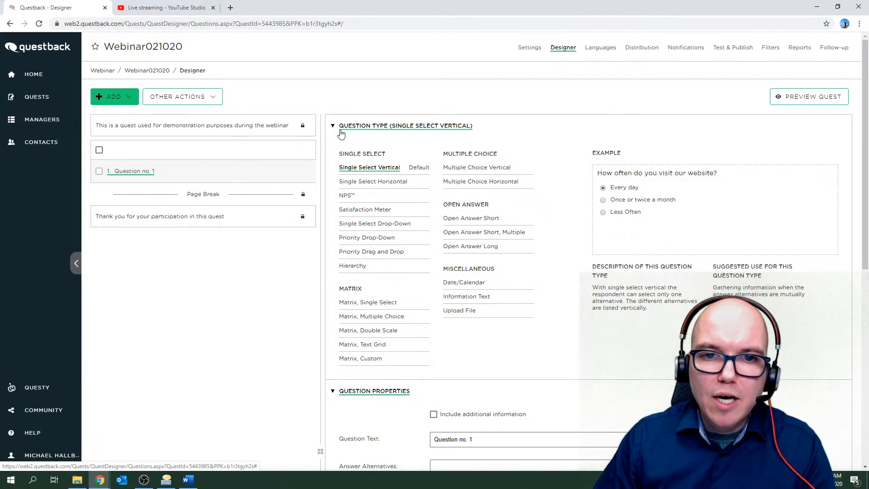
# Keep Question no. 1 as Single Select Vertical and collapse the Question Type list.
pyautogui.click(387, 168)
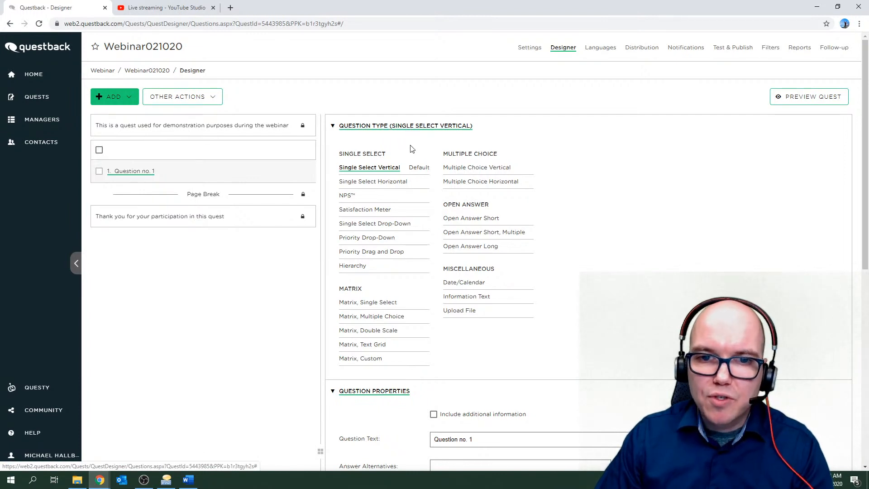
pyautogui.moveTo(388, 171)
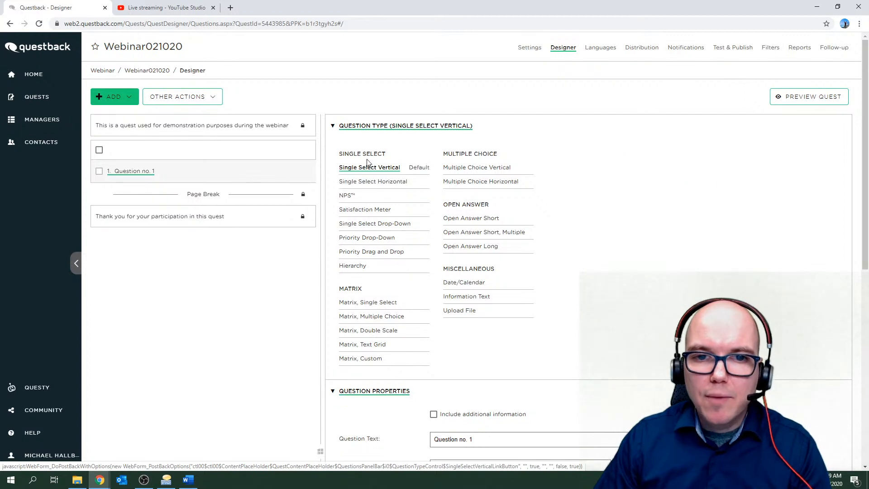
pyautogui.click(351, 126)
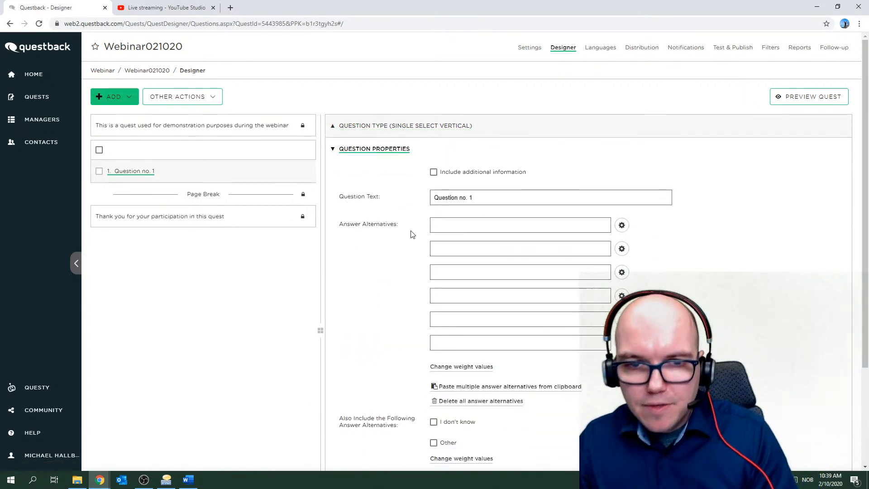
# Replace 'Question no. 1' with the text 'A simple yes or no question'.
pyautogui.moveTo(434, 234)
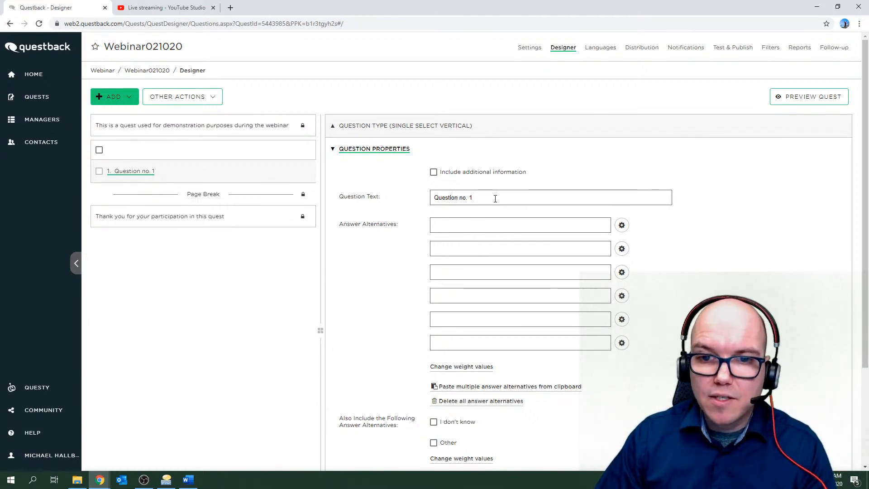
pyautogui.moveTo(495, 198); pyautogui.dragTo(433, 197)
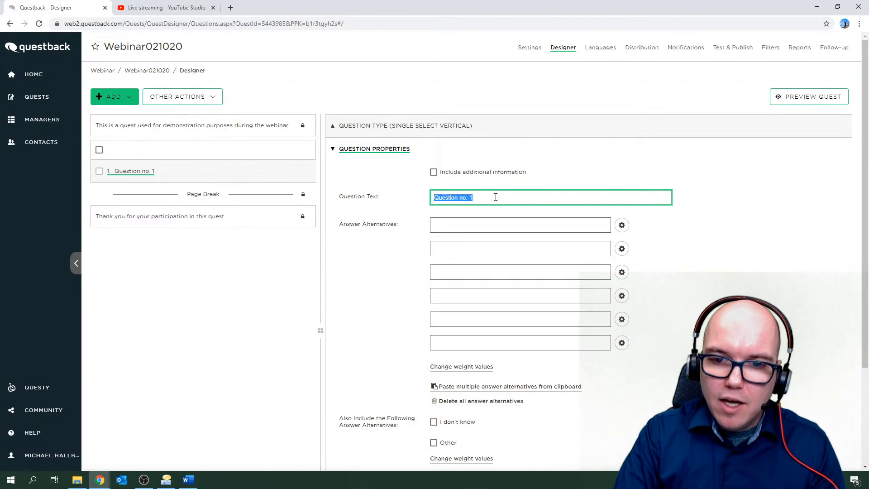
pyautogui.press('BackSpace')
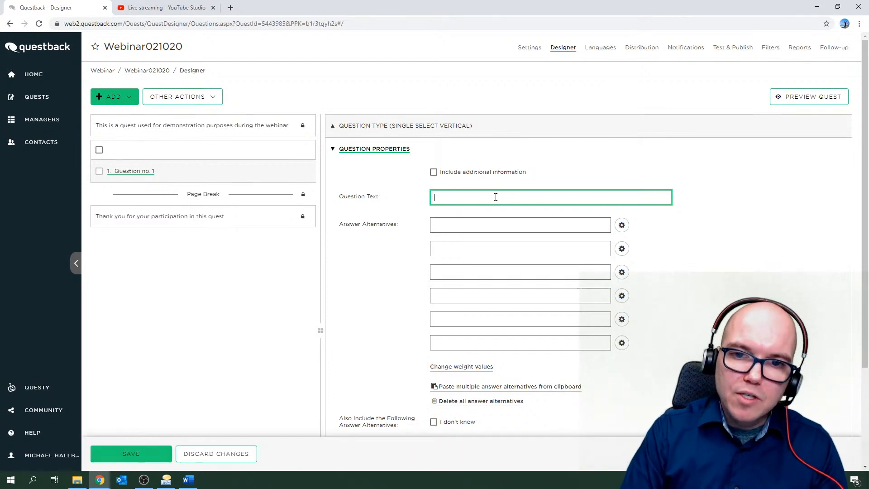
pyautogui.write('A si')
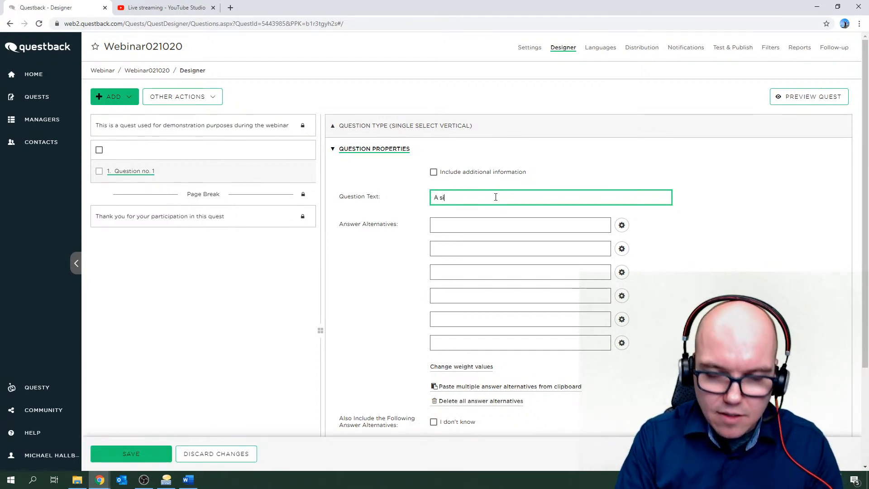
pyautogui.write('mple ye')
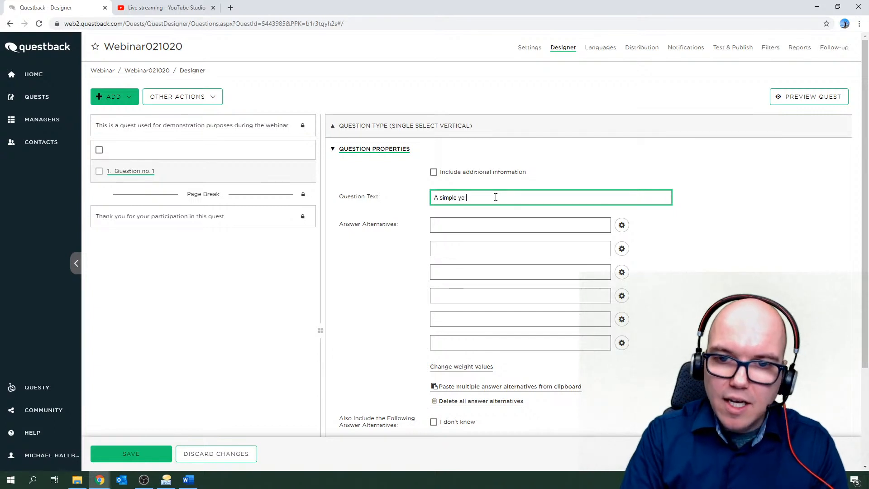
pyautogui.write('s or n')
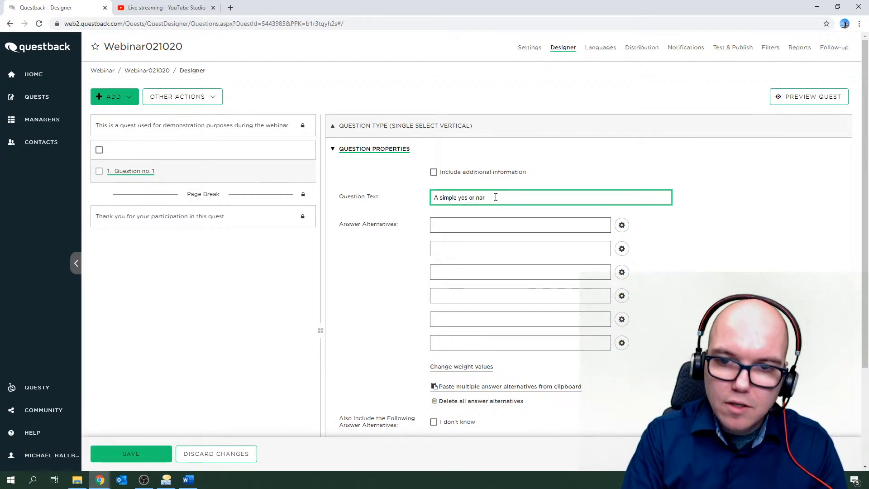
pyautogui.write('o question')
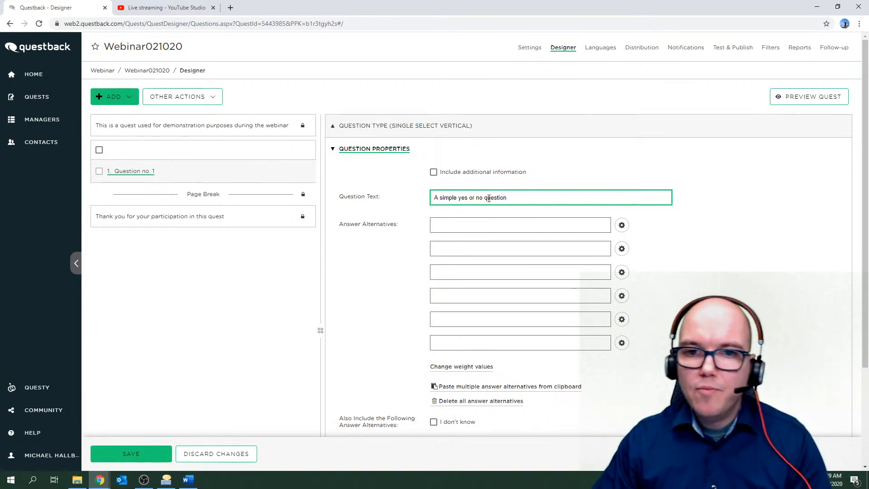
# Enter the answer alternatives Yes and No and save the question.
pyautogui.click(457, 226)
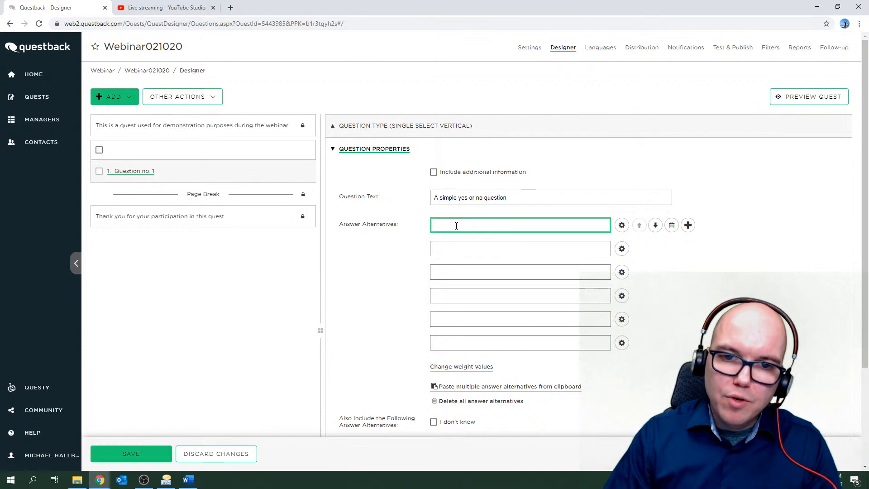
pyautogui.write('Yes')
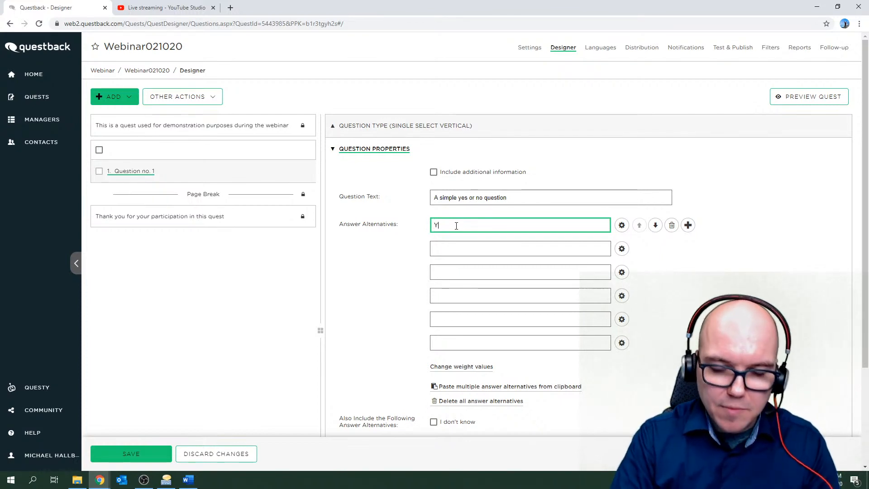
pyautogui.click(451, 247)
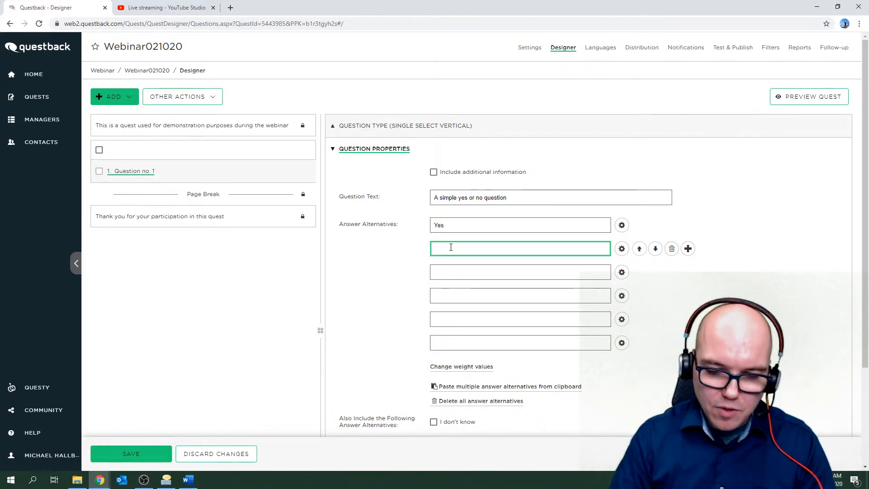
pyautogui.write('No')
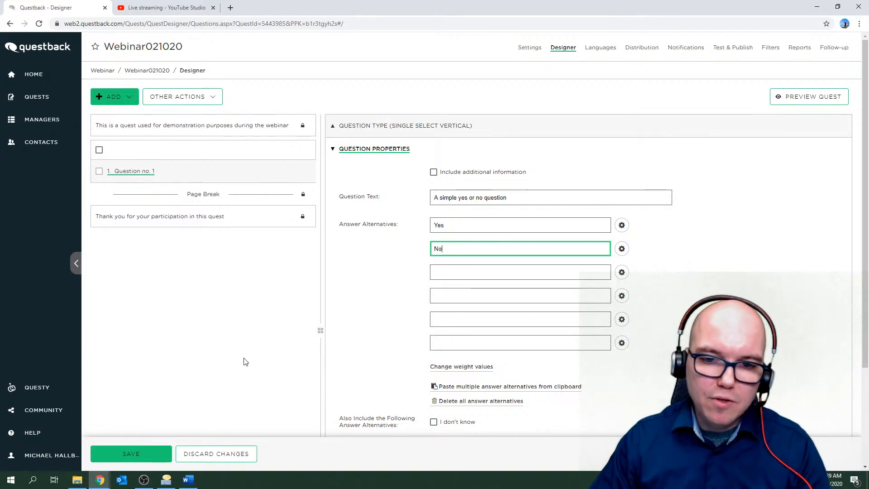
pyautogui.click(125, 451)
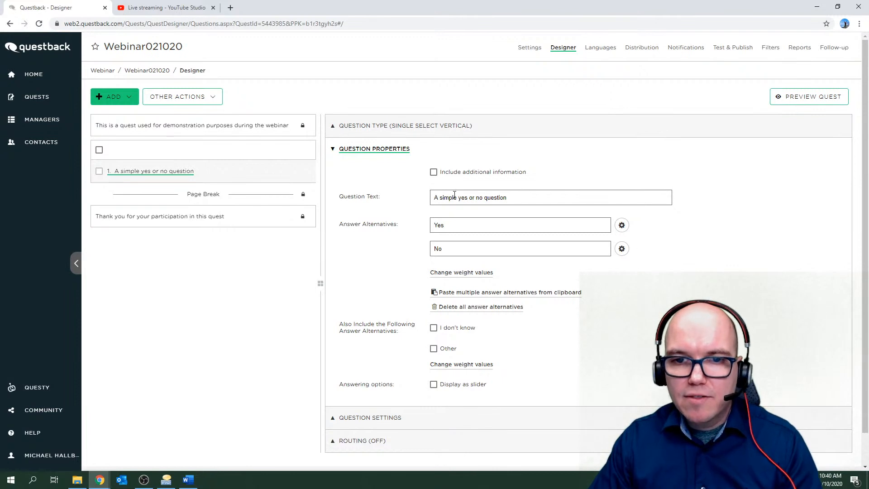
pyautogui.moveTo(450, 251)
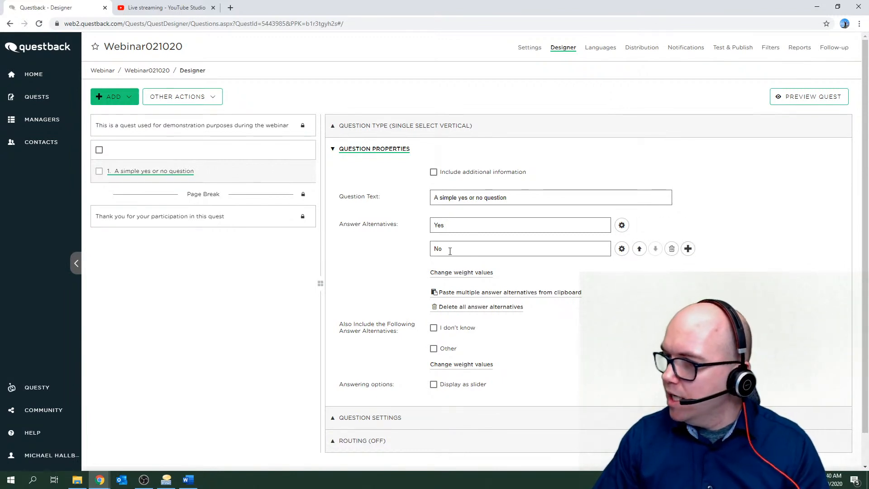
pyautogui.click(433, 173)
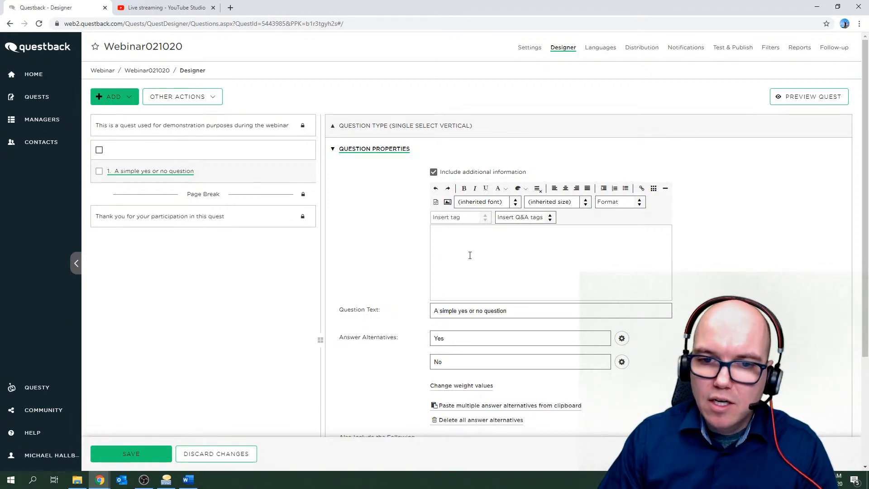
pyautogui.click(433, 172)
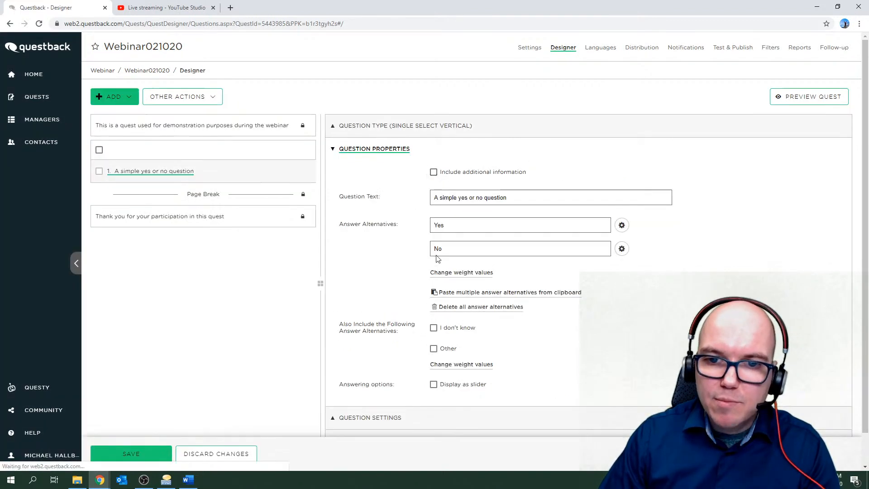
pyautogui.click(145, 454)
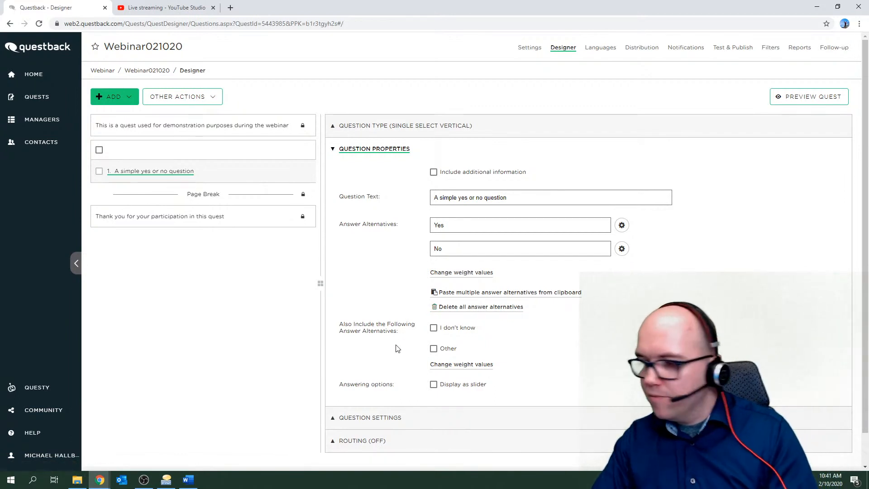
pyautogui.click(434, 330)
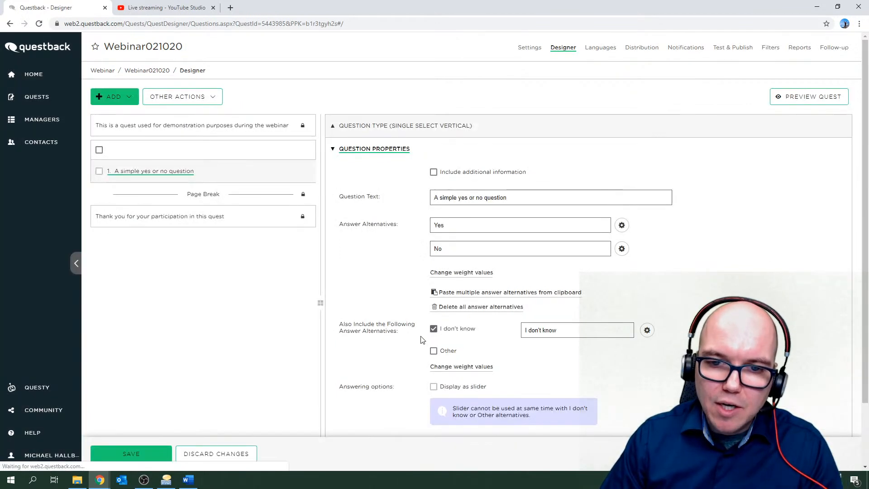
pyautogui.moveTo(568, 332); pyautogui.dragTo(520, 332)
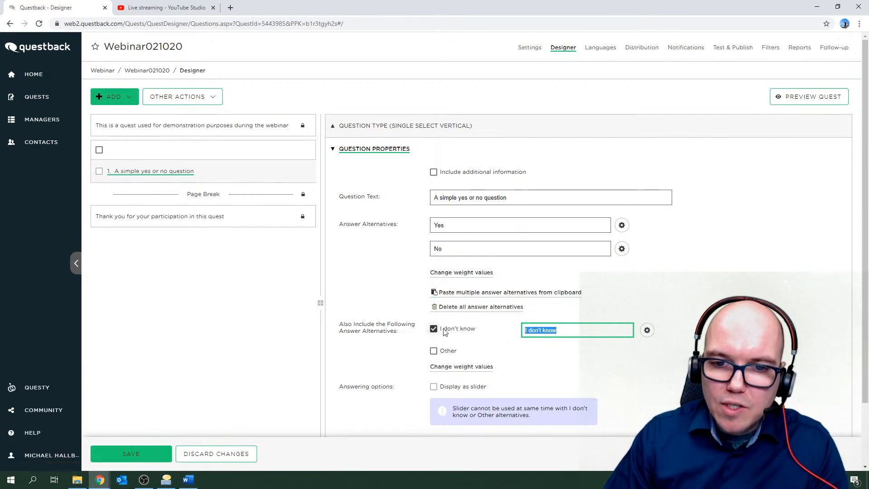
pyautogui.click(434, 351)
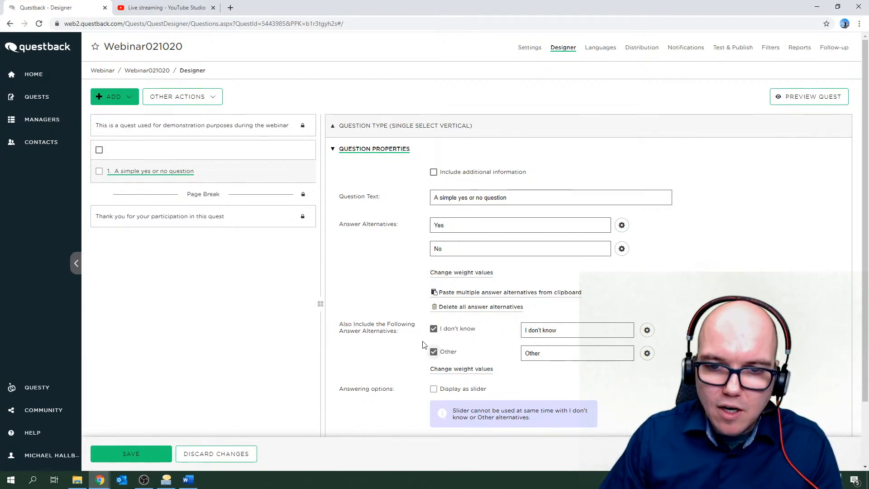
pyautogui.click(433, 328)
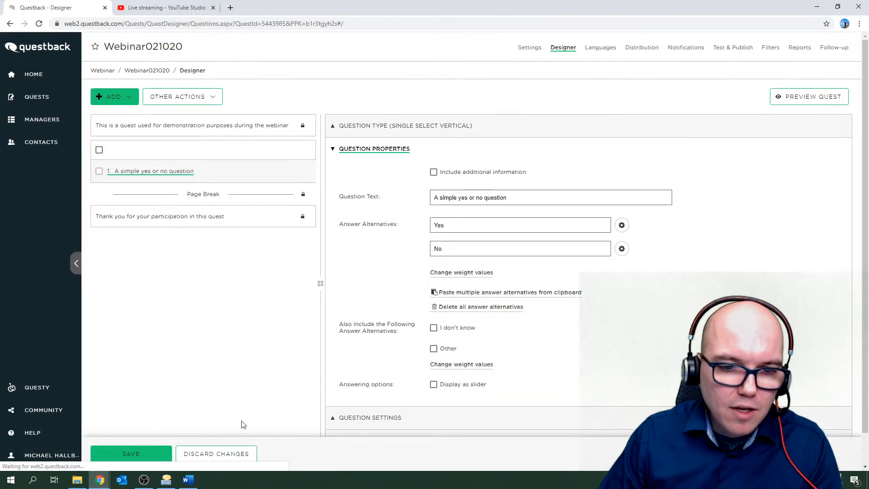
pyautogui.click(226, 454)
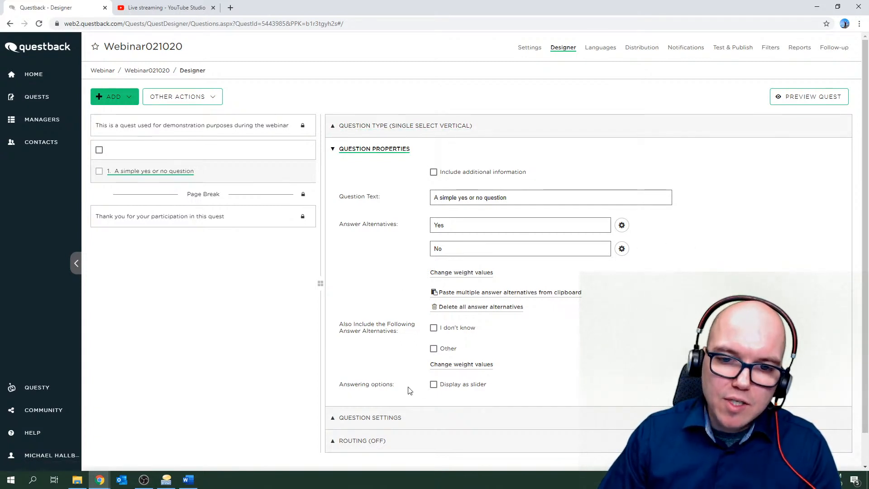
pyautogui.click(433, 385)
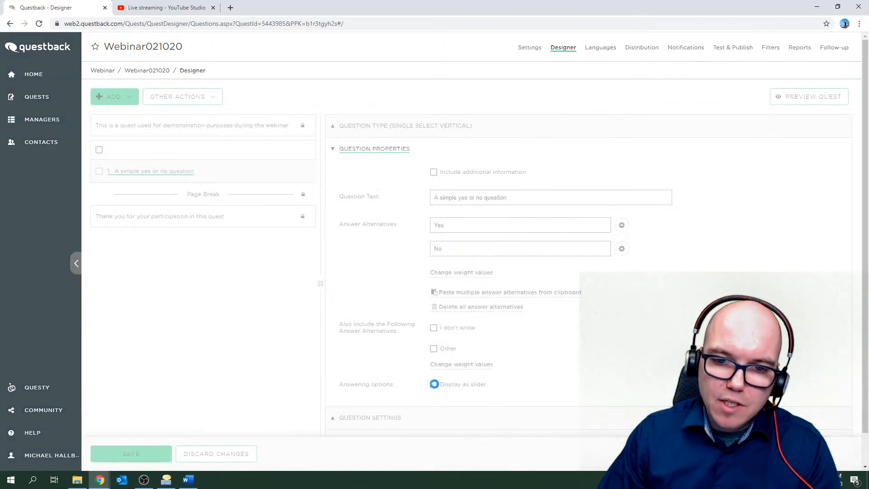
pyautogui.scroll(-2, 363, 376)
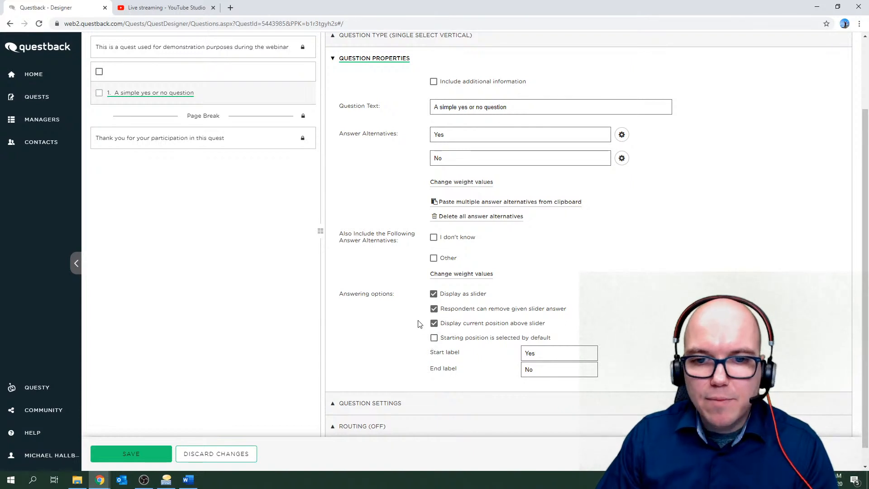
pyautogui.click(434, 295)
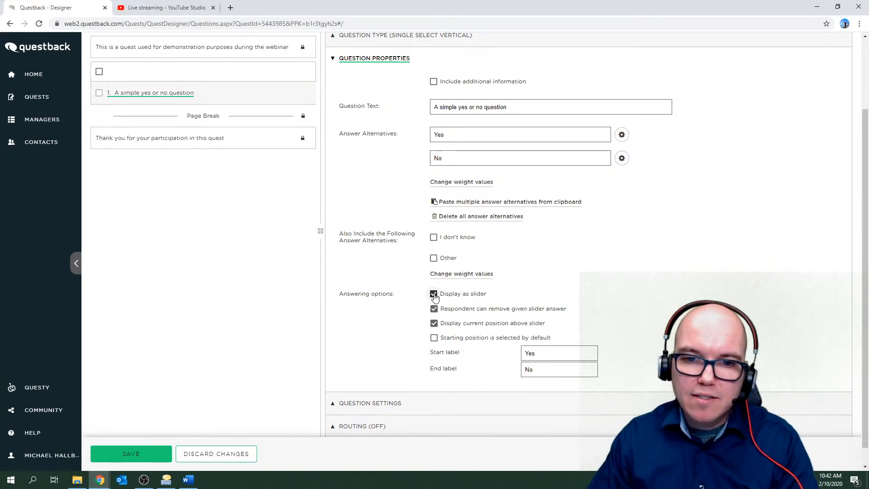
pyautogui.click(151, 444)
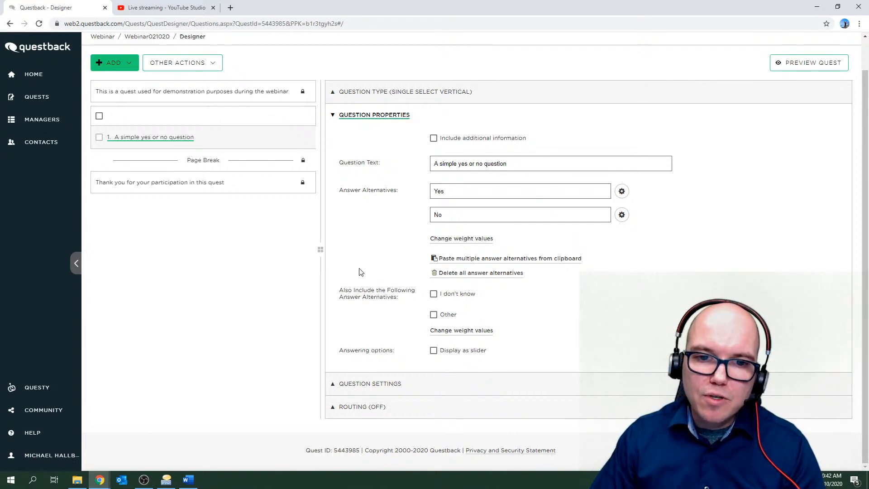
pyautogui.click(368, 384)
pyautogui.scroll(-1, 396, 332)
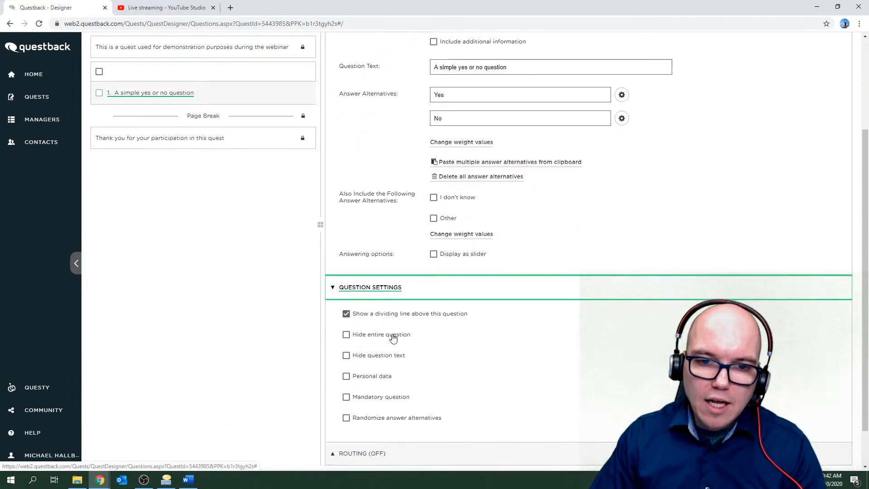
pyautogui.scroll(-1, 393, 338)
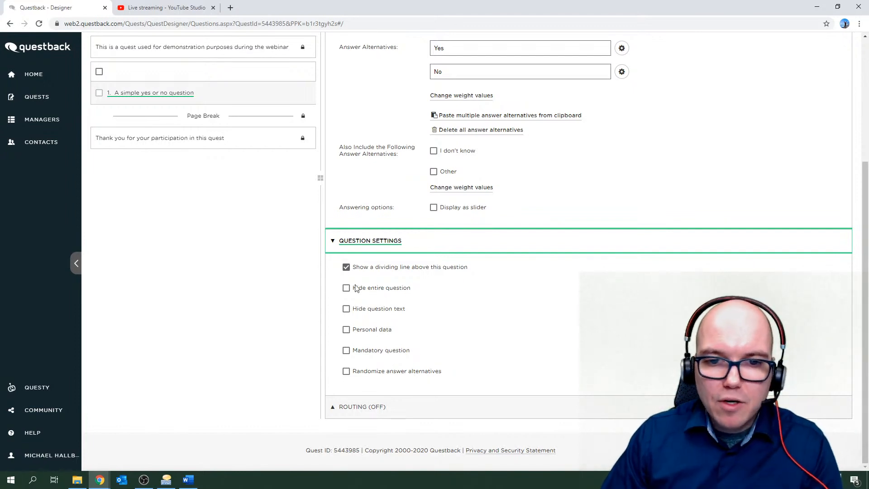
pyautogui.click(375, 243)
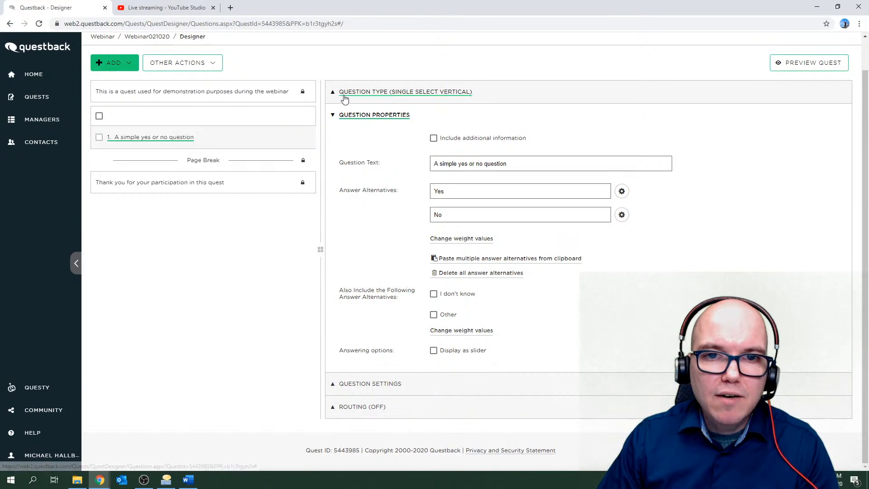
# Add a second question after the yes/no question and make it Single Select Horizontal.
pyautogui.click(362, 91)
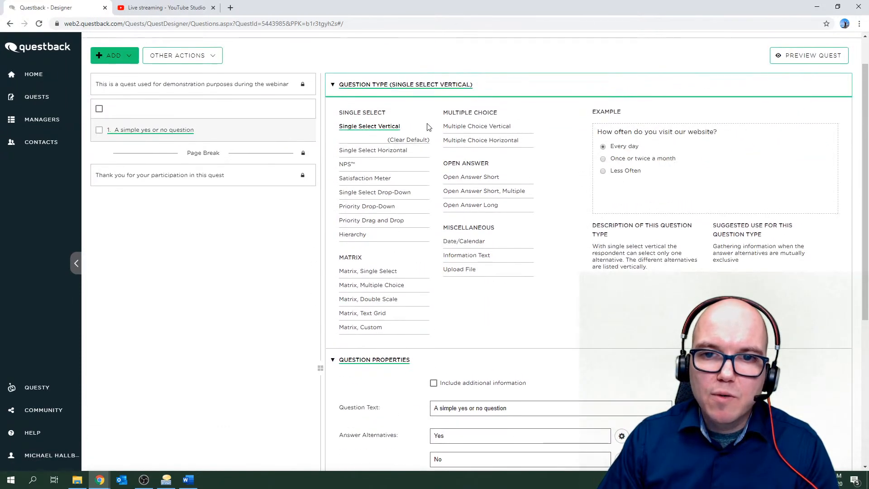
pyautogui.click(336, 87)
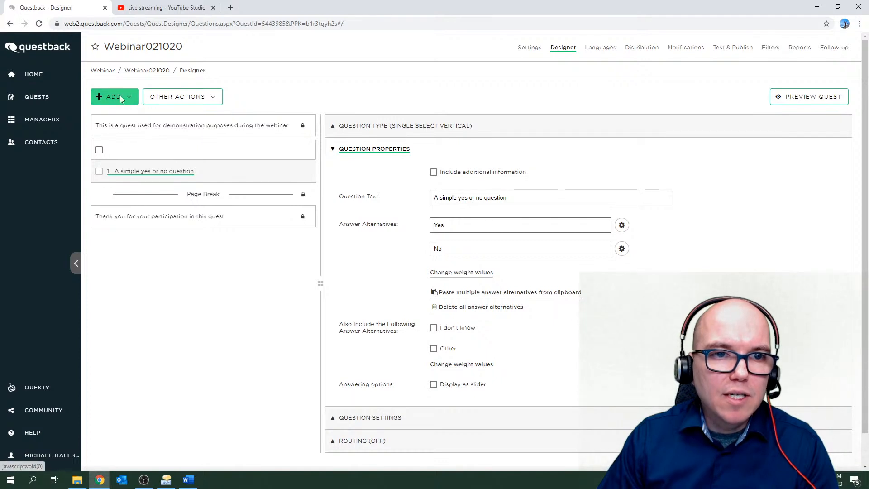
pyautogui.click(131, 100)
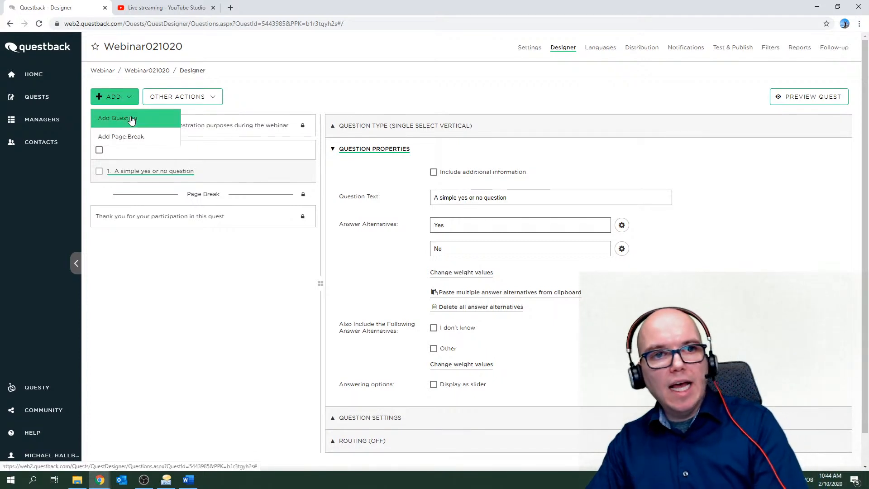
pyautogui.click(130, 117)
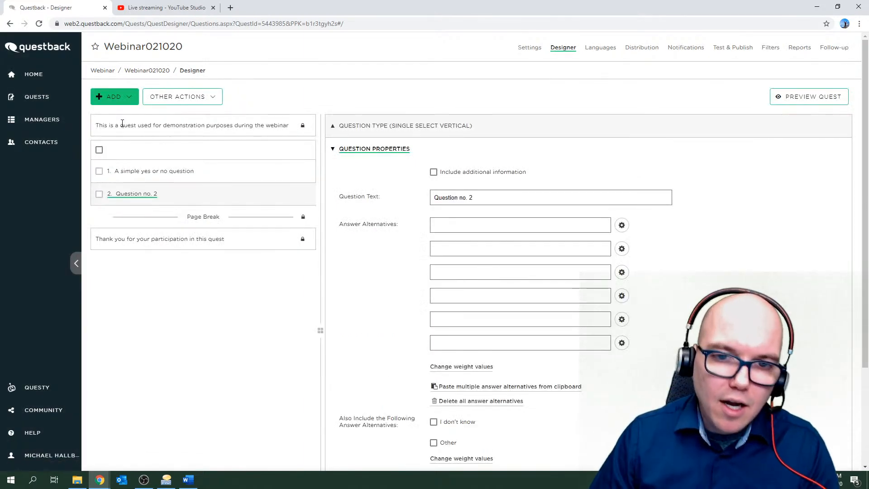
pyautogui.click(405, 130)
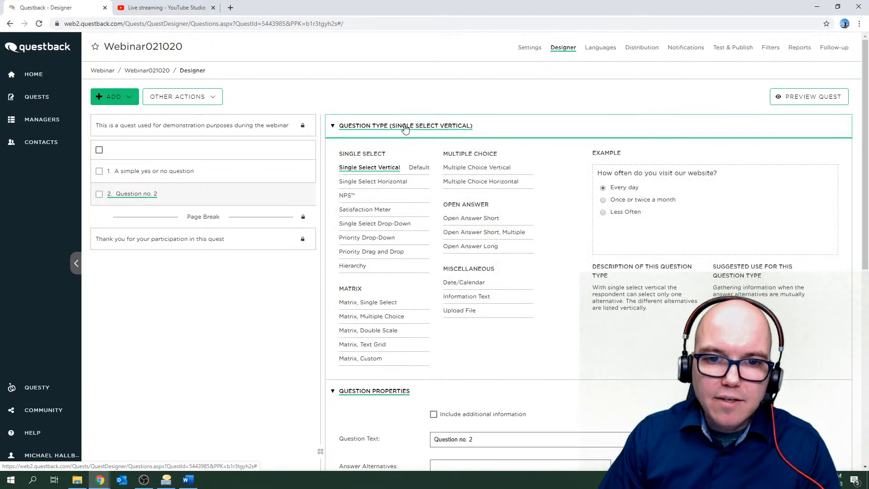
pyautogui.click(378, 182)
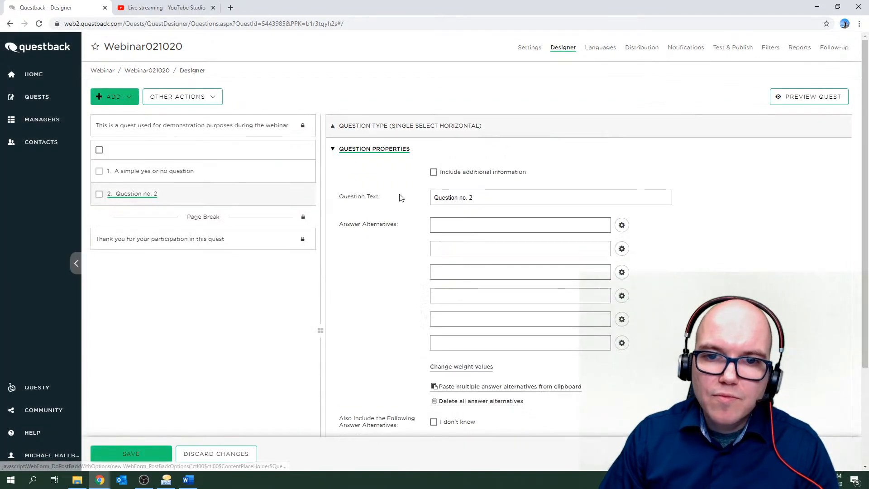
pyautogui.moveTo(485, 204); pyautogui.dragTo(411, 198)
# Change the second question's text to 'What is you favorite day?'.
pyautogui.write('What is you favorite weekday?')
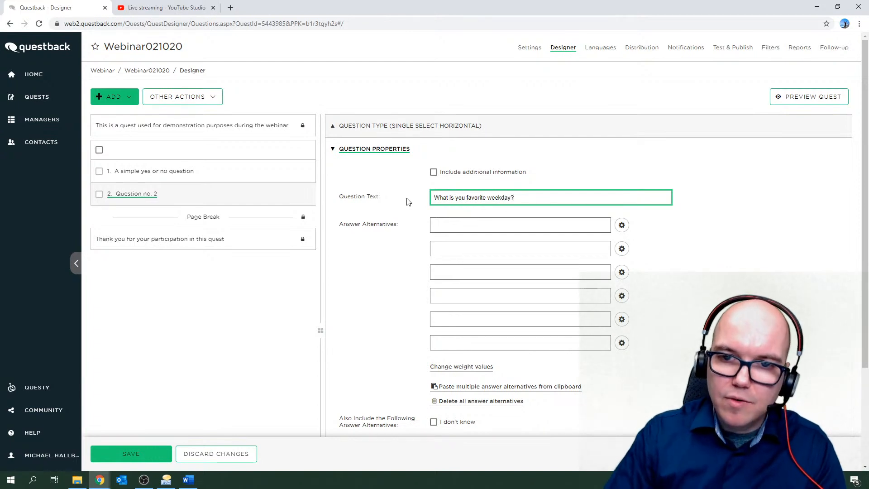
pyautogui.click(458, 225)
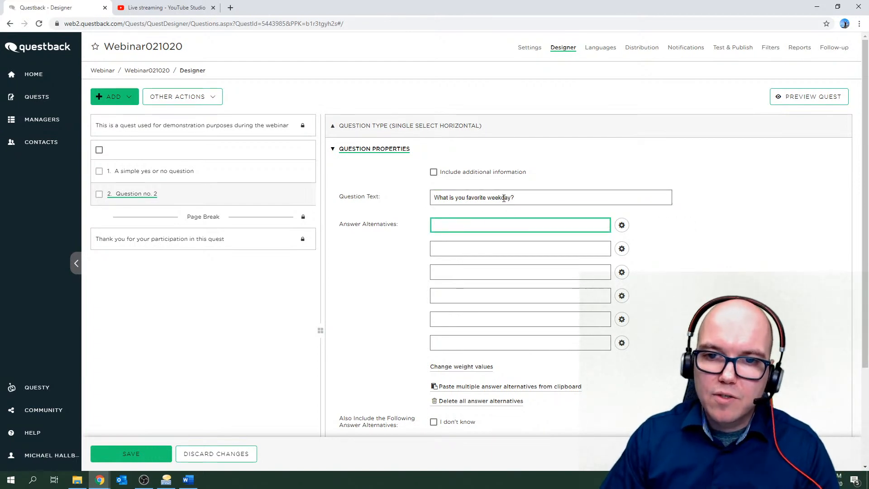
pyautogui.click(504, 199)
pyautogui.press('BackSpace')
pyautogui.press('BackSpace')
pyautogui.press('BackSpace')
pyautogui.press('BackSpace')
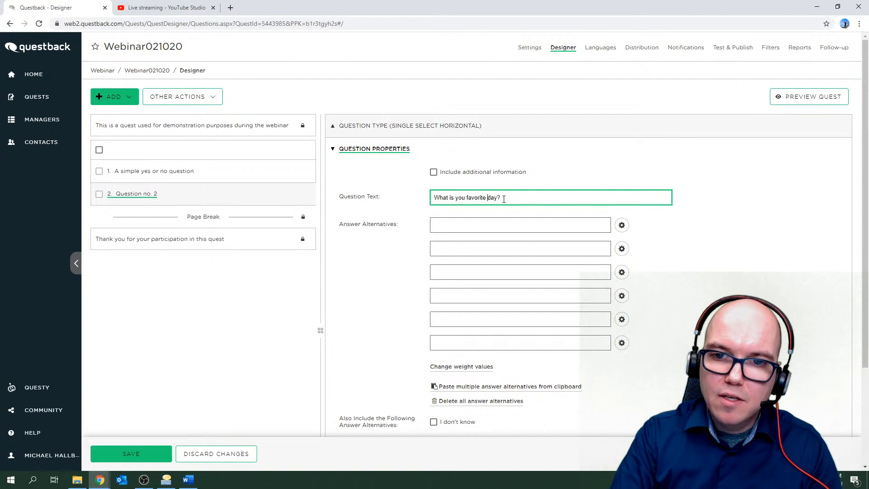
pyautogui.click(476, 224)
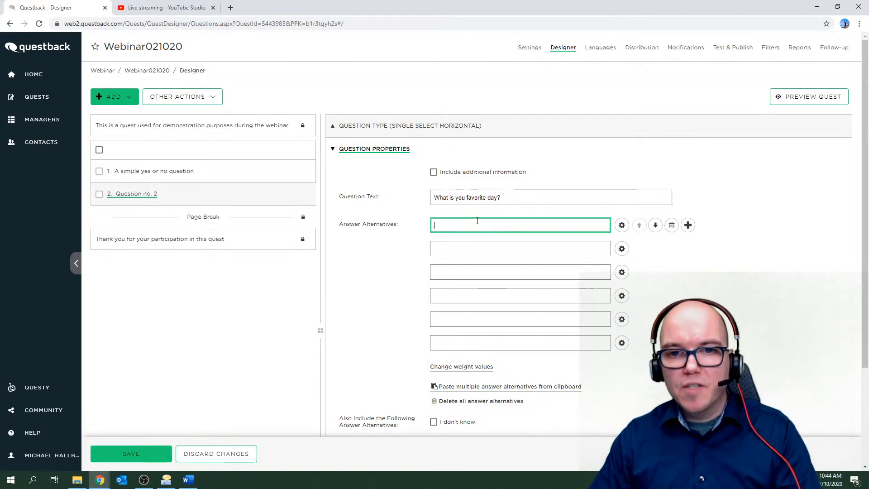
# Save the question and open the Add Multiple Answer Alternatives dialog.
pyautogui.click(145, 455)
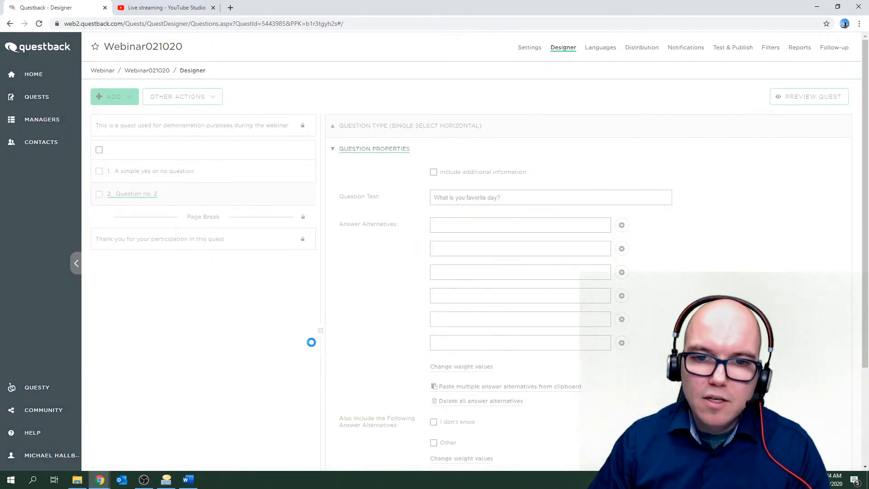
pyautogui.click(440, 224)
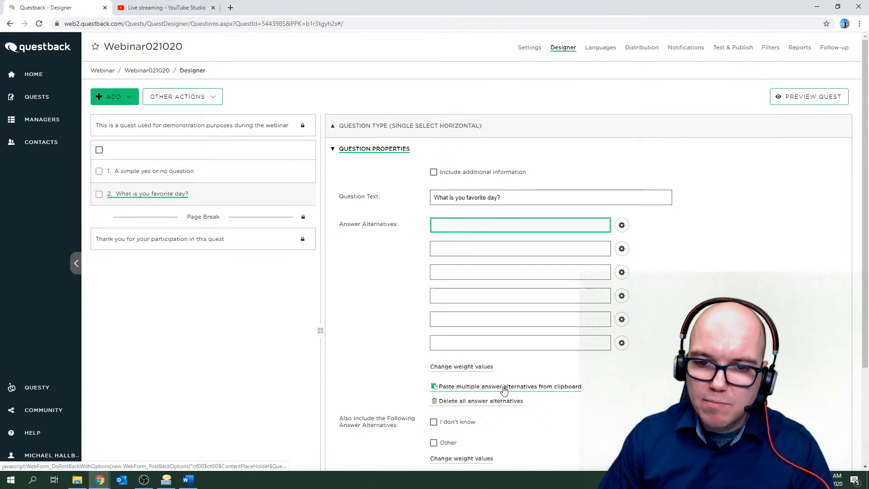
pyautogui.click(520, 388)
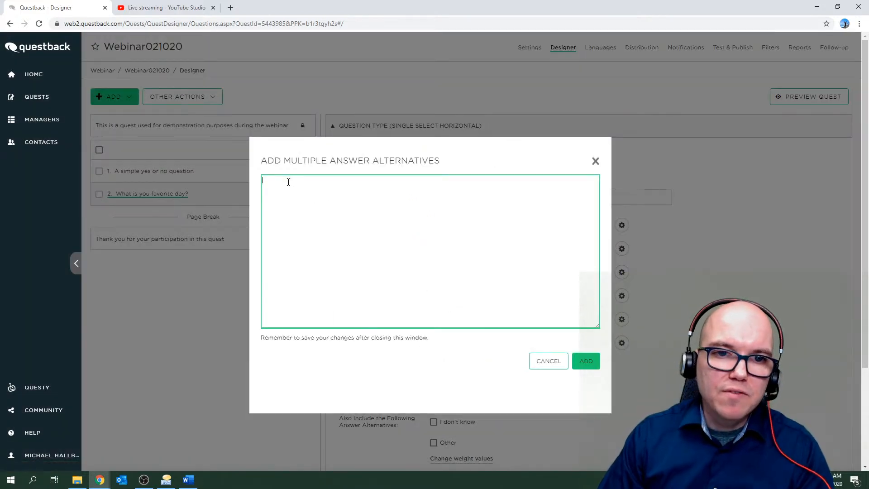
# Enter Monday through Sunday, one per line, and add them as answer alternatives.
pyautogui.write('ay ')
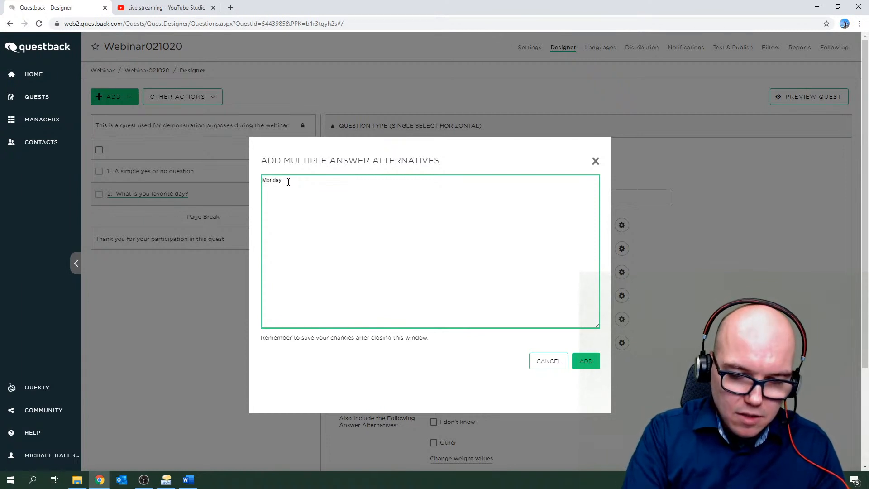
pyautogui.write('Tuesday ')
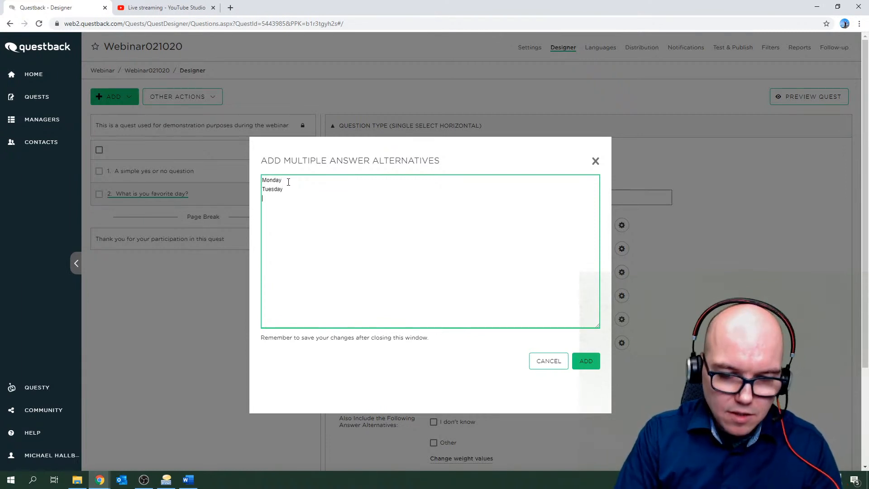
pyautogui.write('Wednesday Thu')
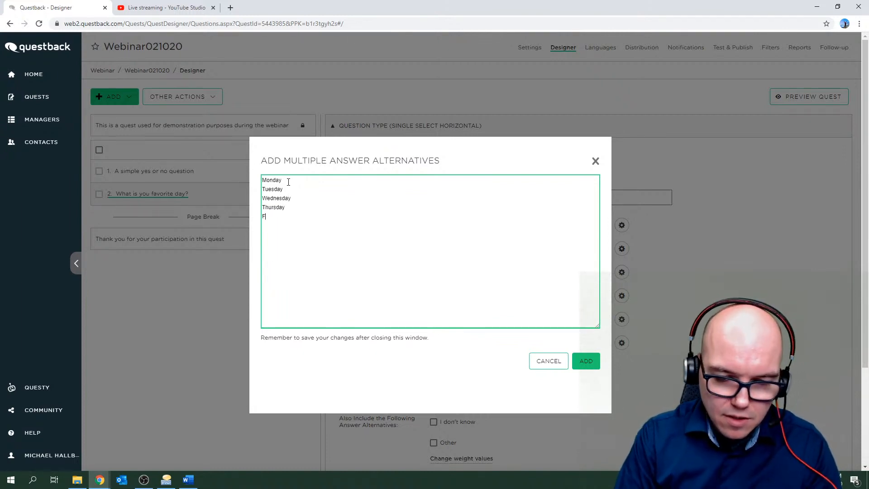
pyautogui.write('rsday Frid')
pyautogui.write('ay')
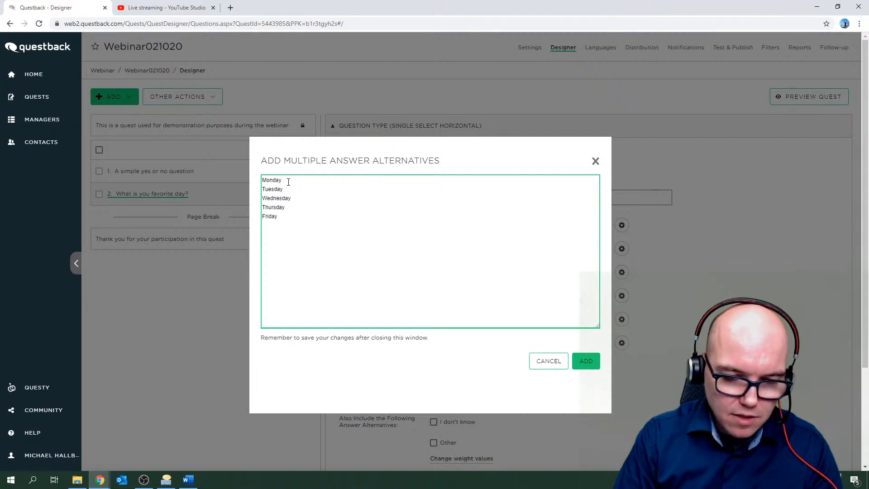
pyautogui.press('Return')
pyautogui.write('Saturday')
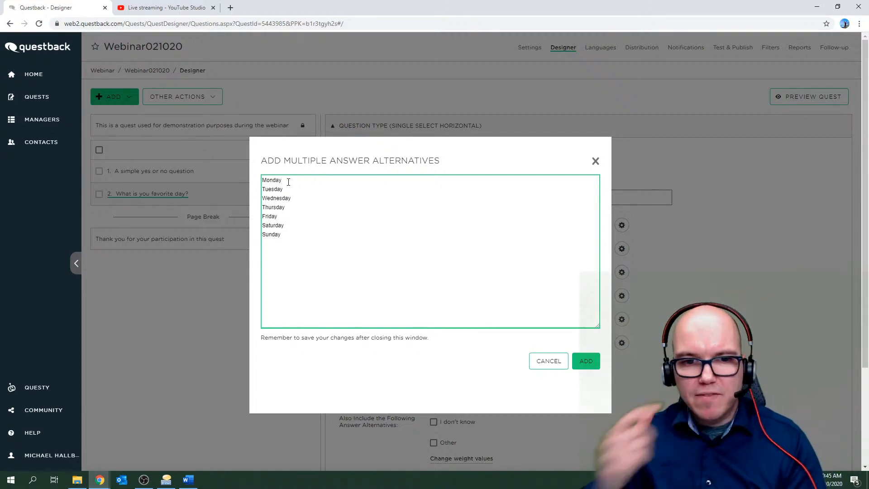
pyautogui.click(586, 361)
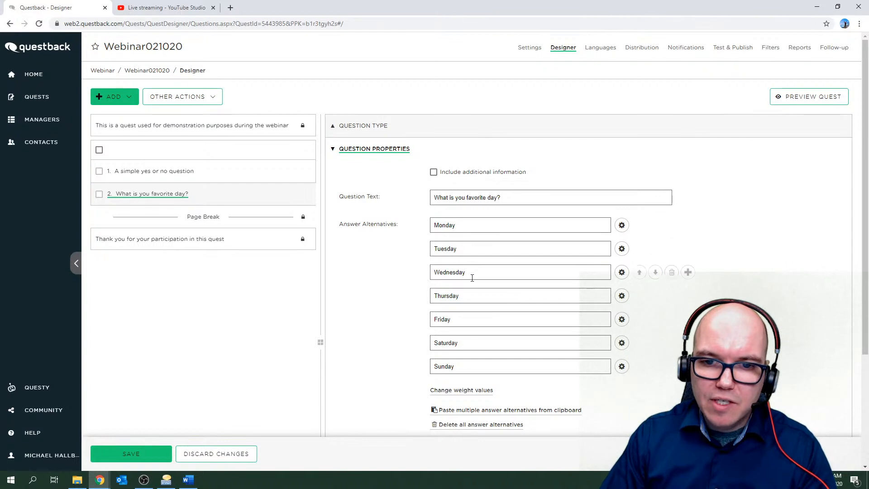
# Save the single-select horizontal favourite-day question with its Monday–Sunday alternatives.
pyautogui.click(136, 454)
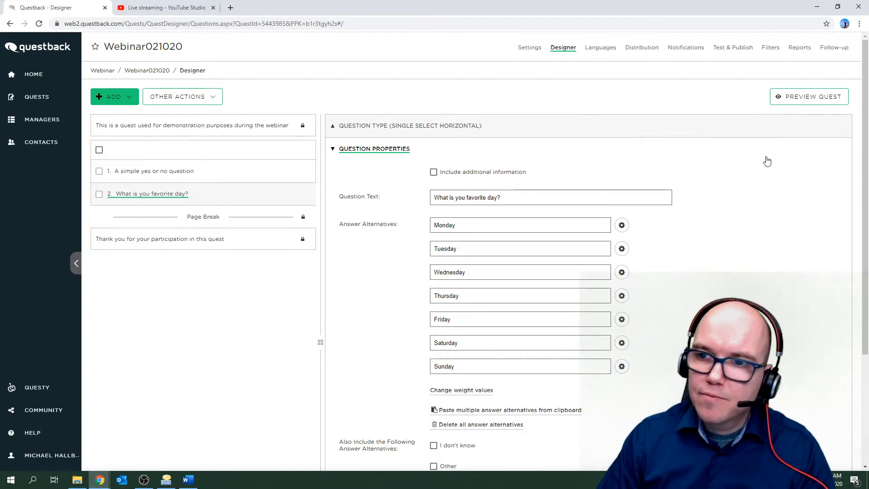
# Preview the quest on desktop, moving the preview window and keeping the Essentials Standard theme.
pyautogui.click(796, 99)
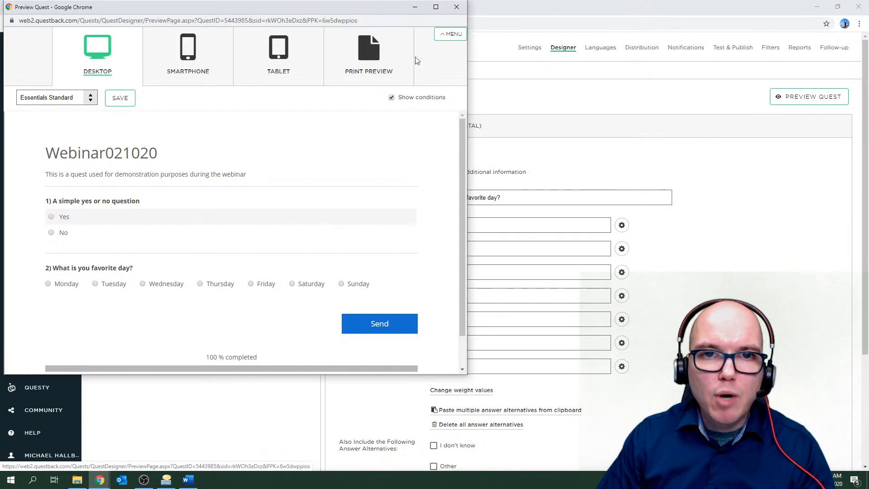
pyautogui.moveTo(350, 10); pyautogui.dragTo(494, 55)
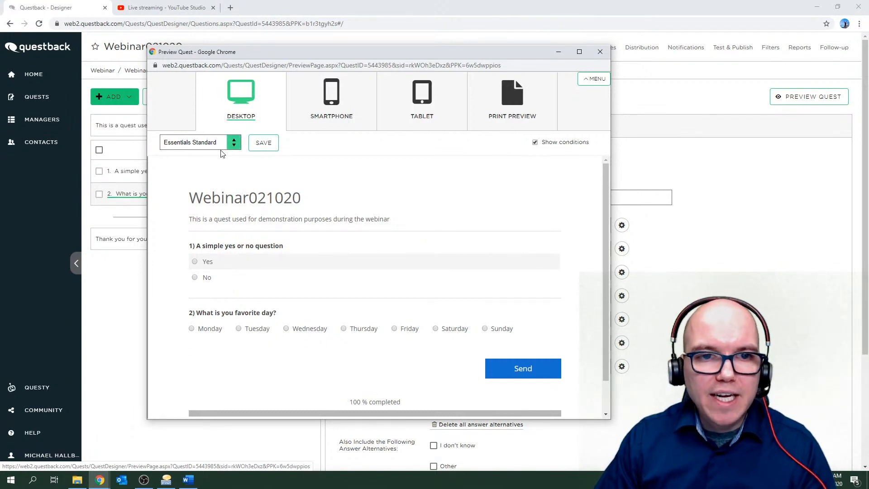
pyautogui.click(235, 150)
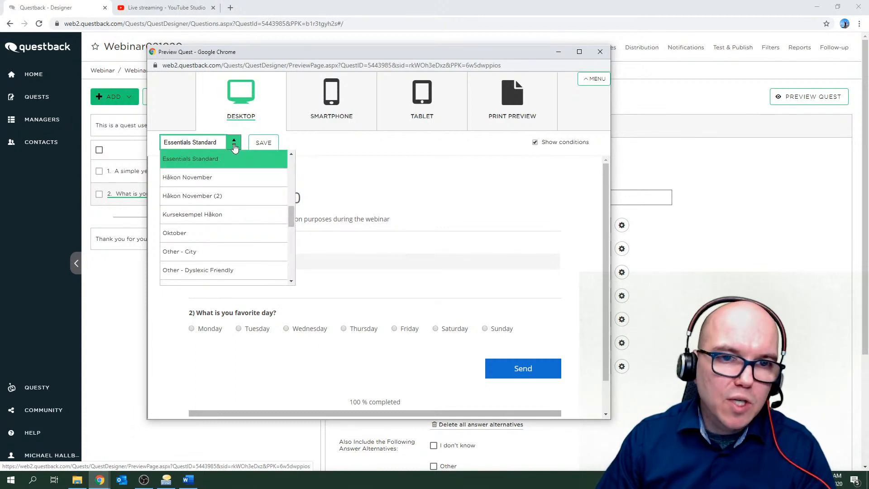
pyautogui.click(235, 148)
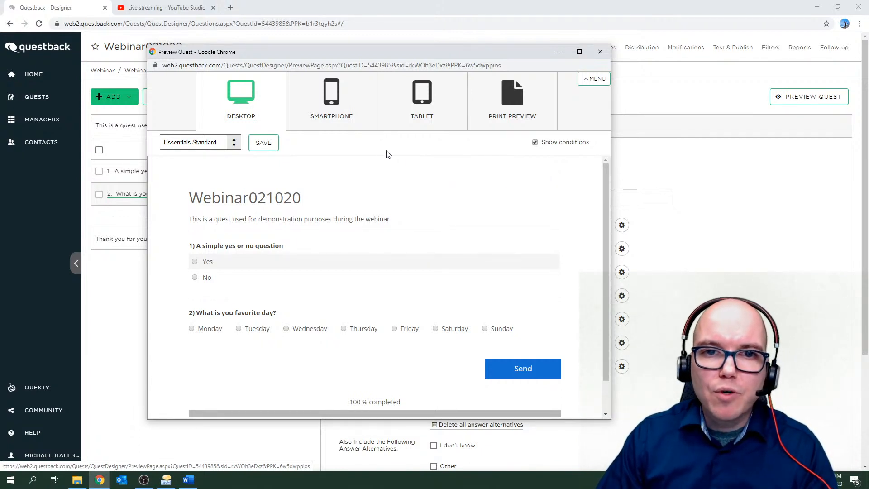
# View the quest in the smartphone, tablet and print preview layouts.
pyautogui.click(334, 97)
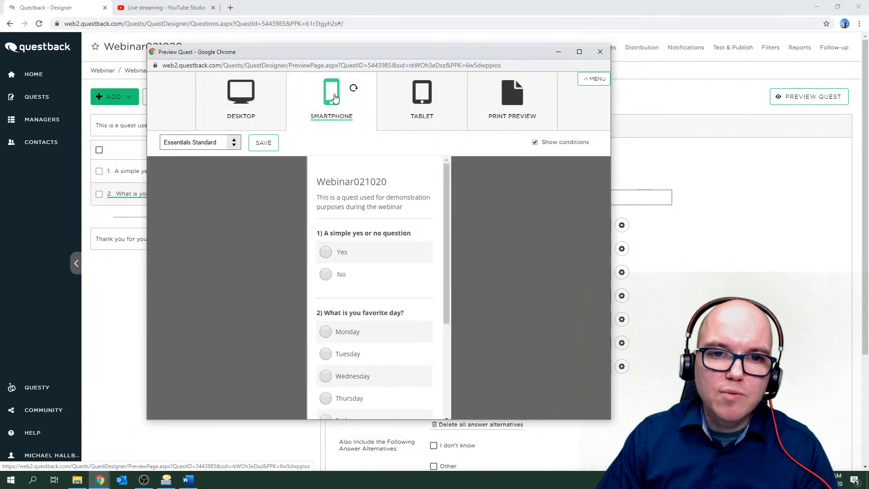
pyautogui.click(426, 102)
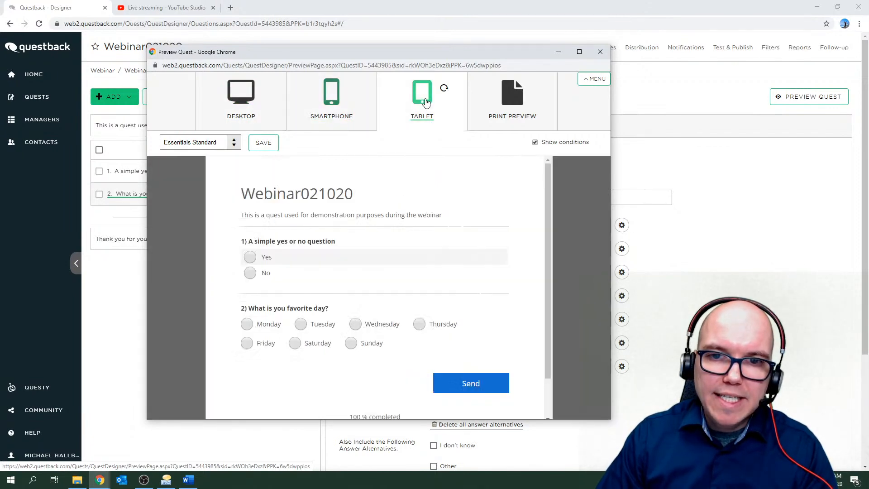
pyautogui.click(512, 104)
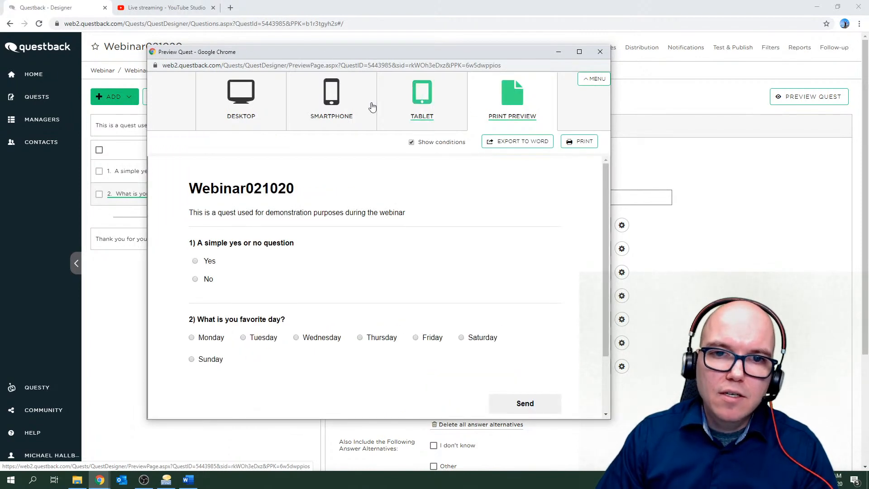
pyautogui.click(351, 109)
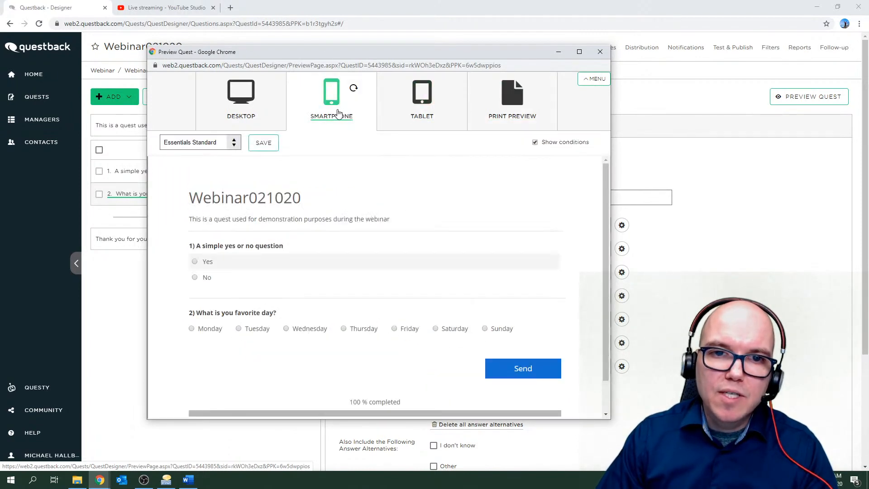
pyautogui.click(354, 91)
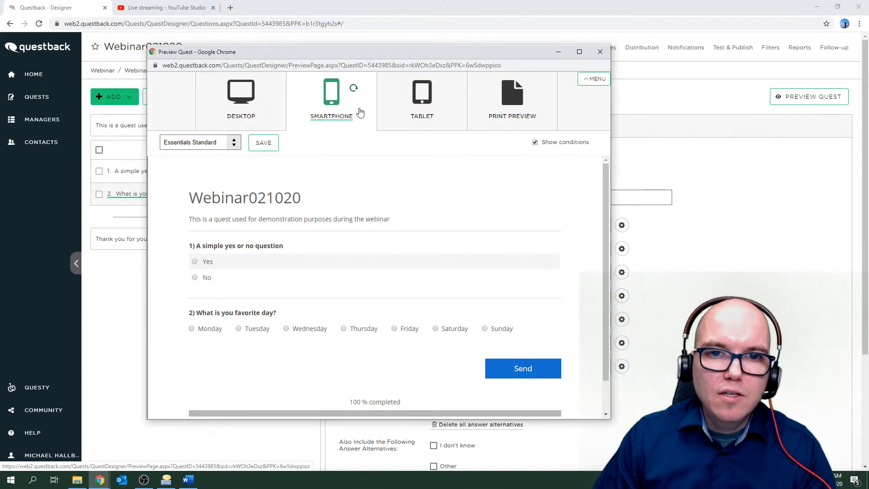
# Rotate the phone preview to landscape and back, return to desktop, and close the preview.
pyautogui.click(333, 101)
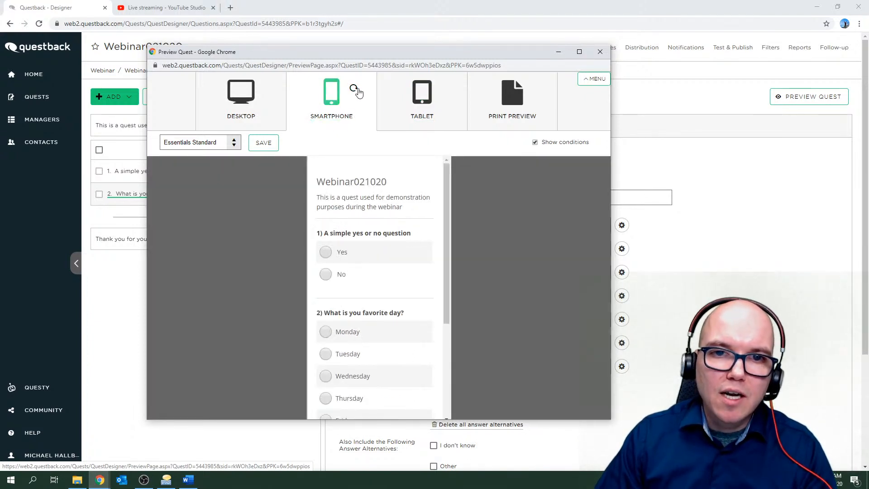
pyautogui.click(354, 89)
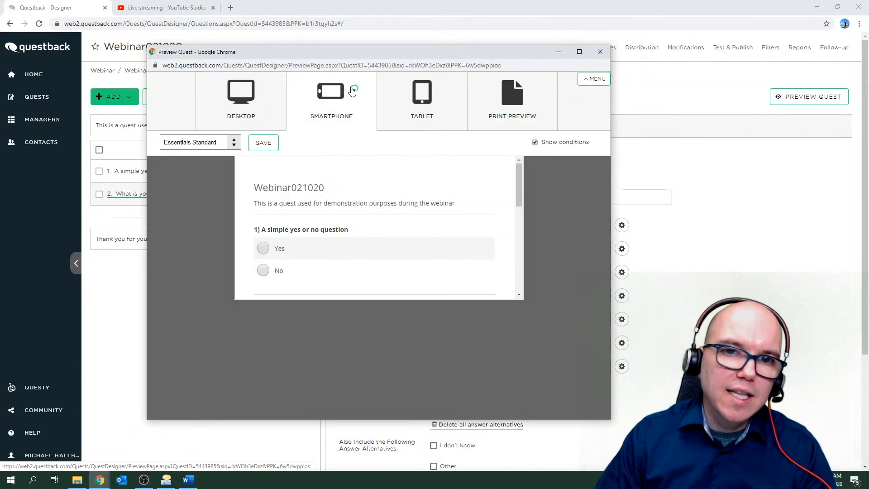
pyautogui.click(353, 89)
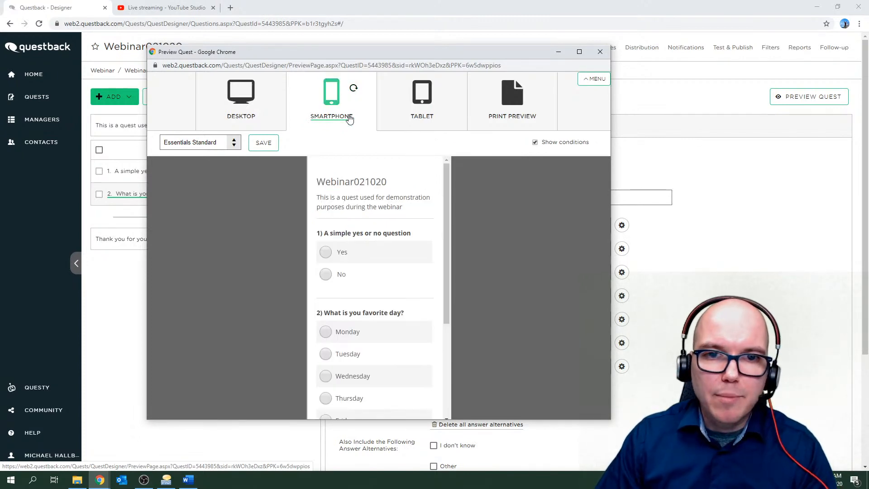
pyautogui.click(249, 119)
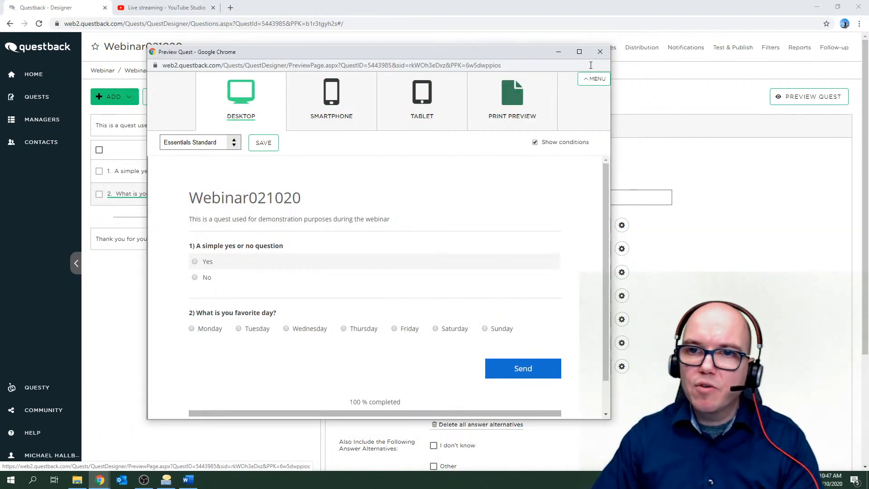
pyautogui.click(600, 52)
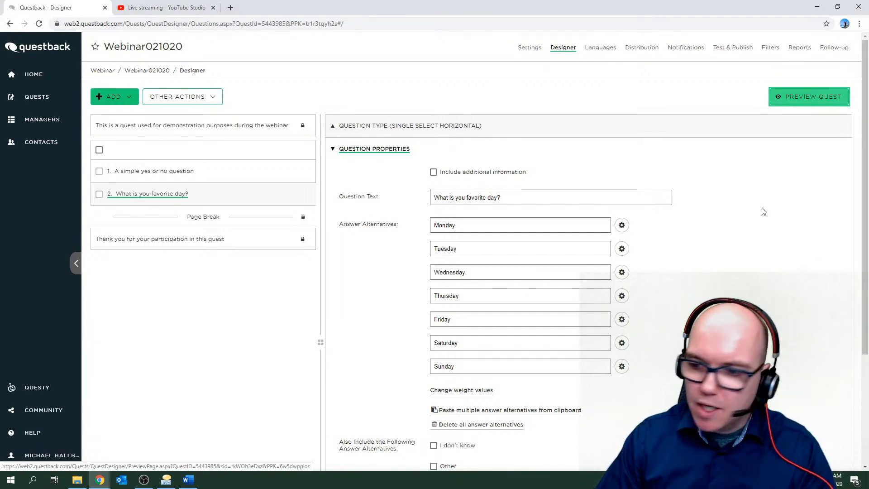
pyautogui.moveTo(627, 229)
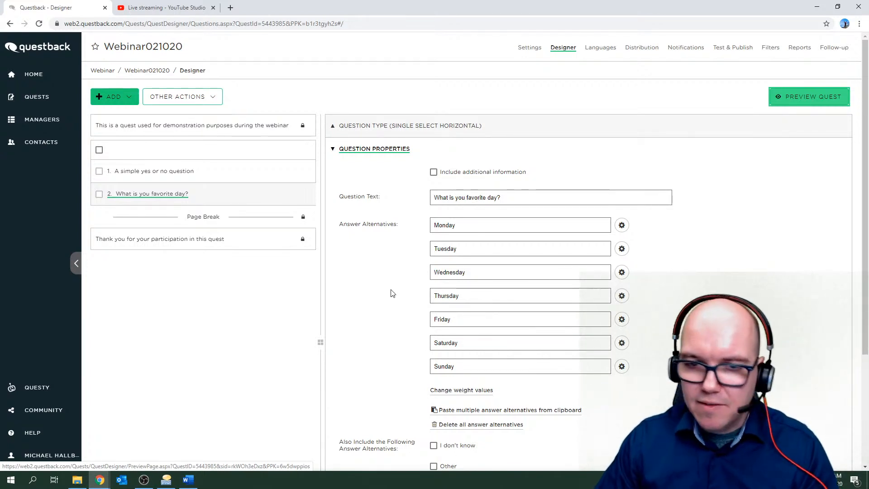
pyautogui.scroll(-2, 393, 294)
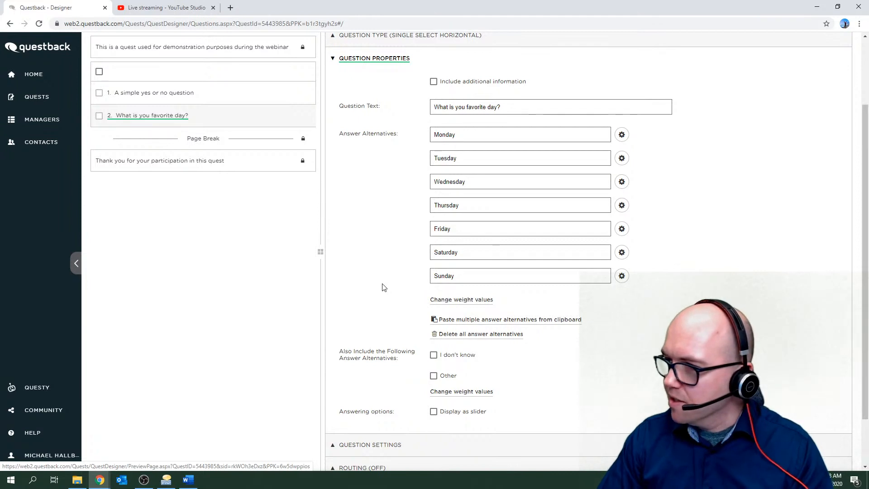
pyautogui.scroll(1, 382, 287)
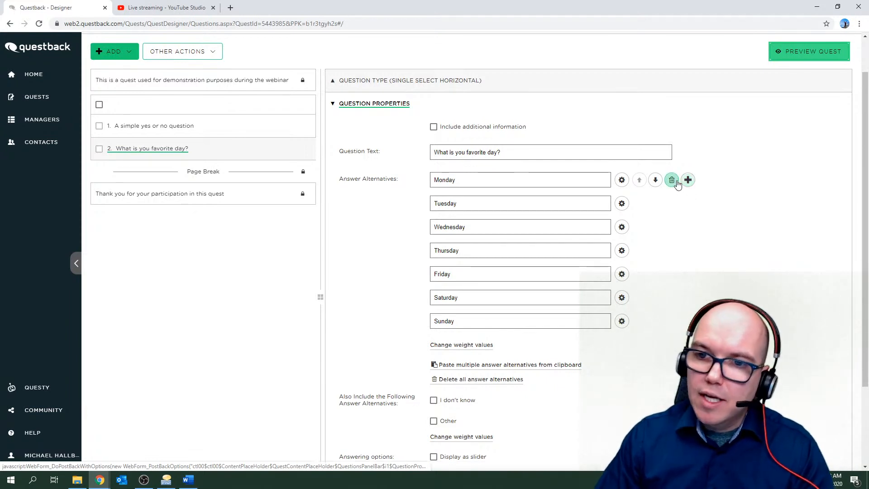
pyautogui.click(622, 180)
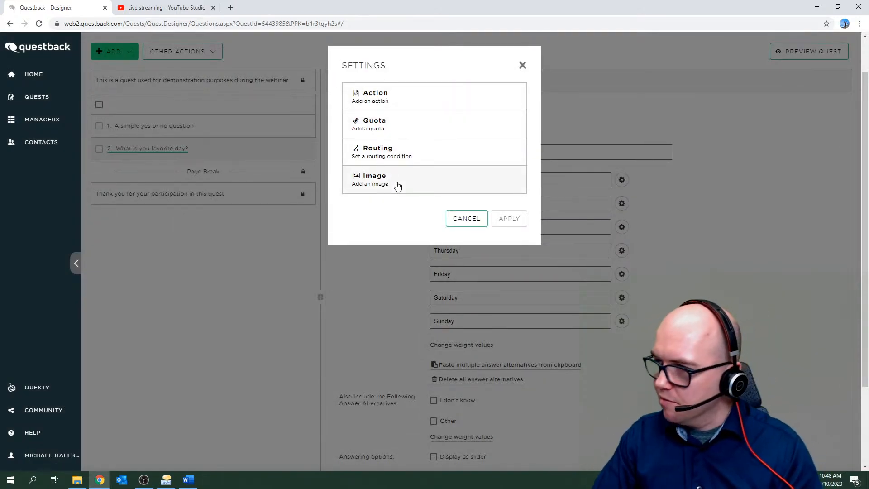
pyautogui.click(394, 99)
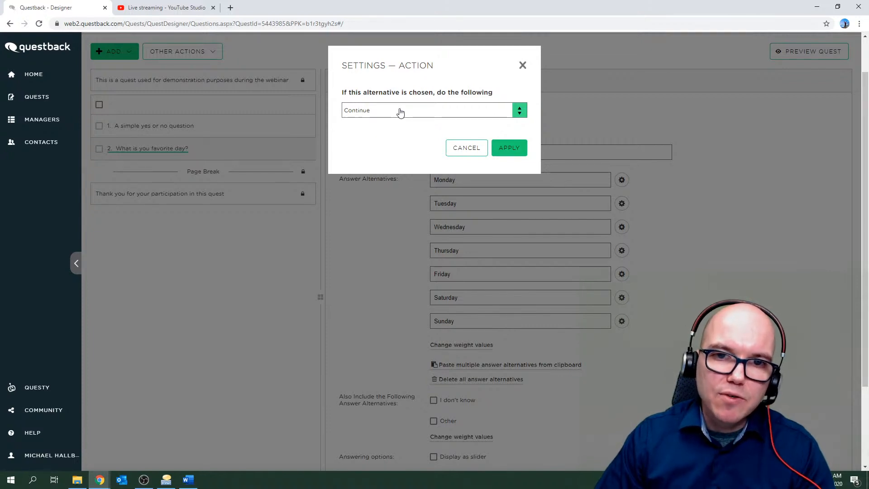
pyautogui.click(508, 110)
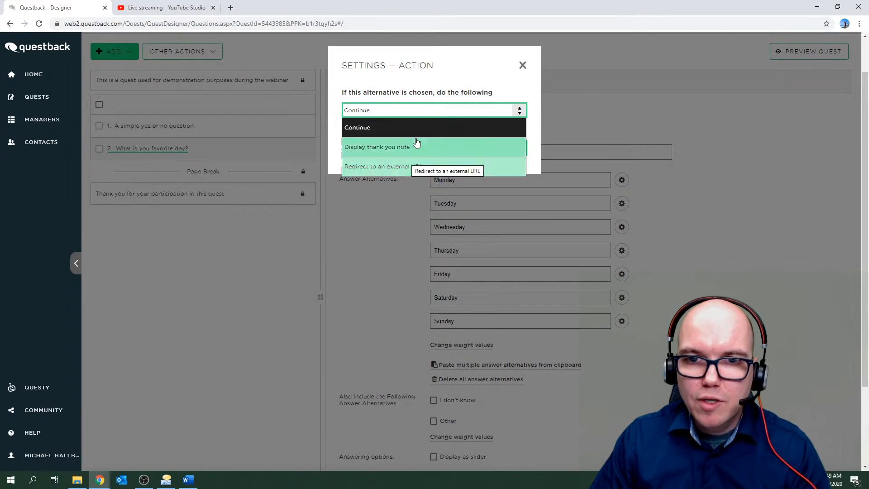
pyautogui.click(461, 71)
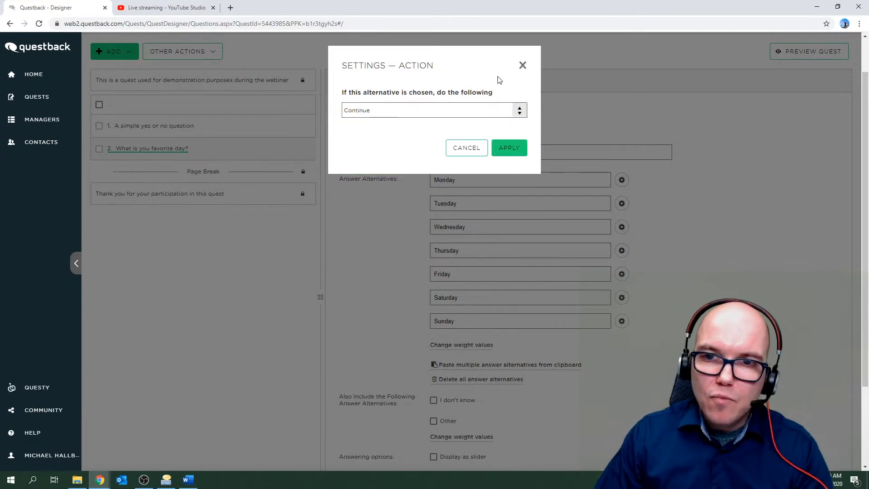
pyautogui.click(524, 68)
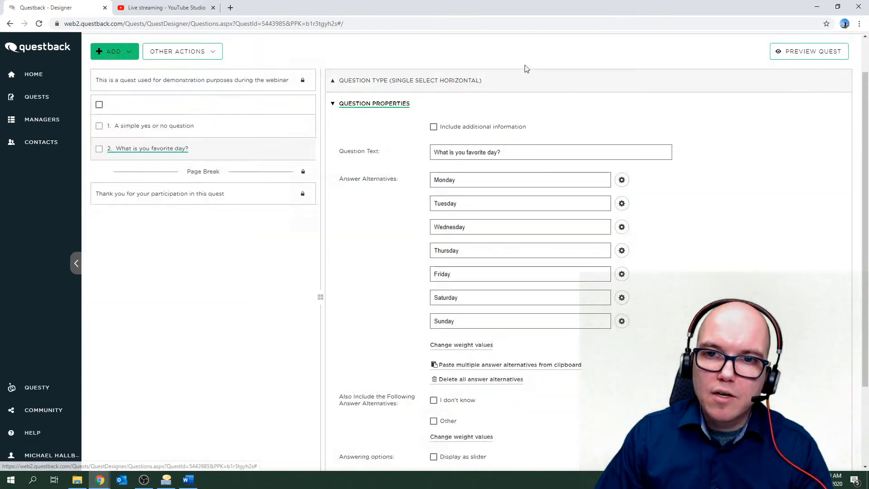
# Close the Monday alternative's settings and expand the question's Question Settings section.
pyautogui.click(622, 181)
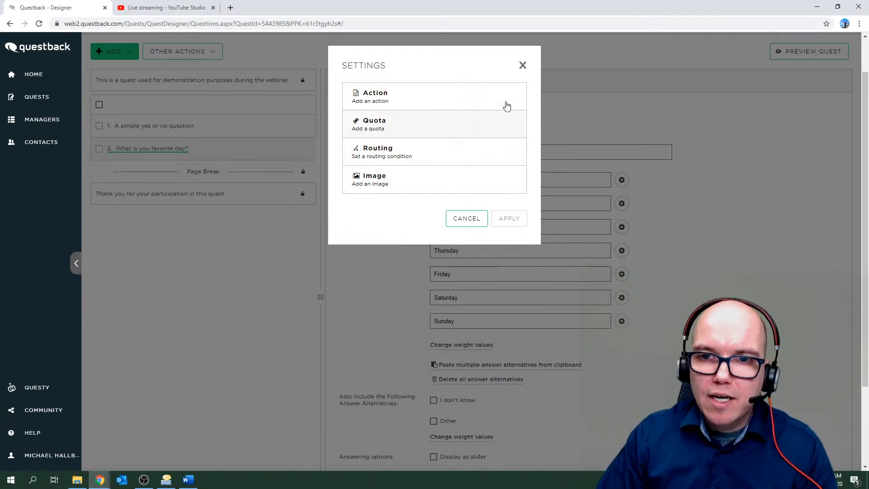
pyautogui.click(522, 67)
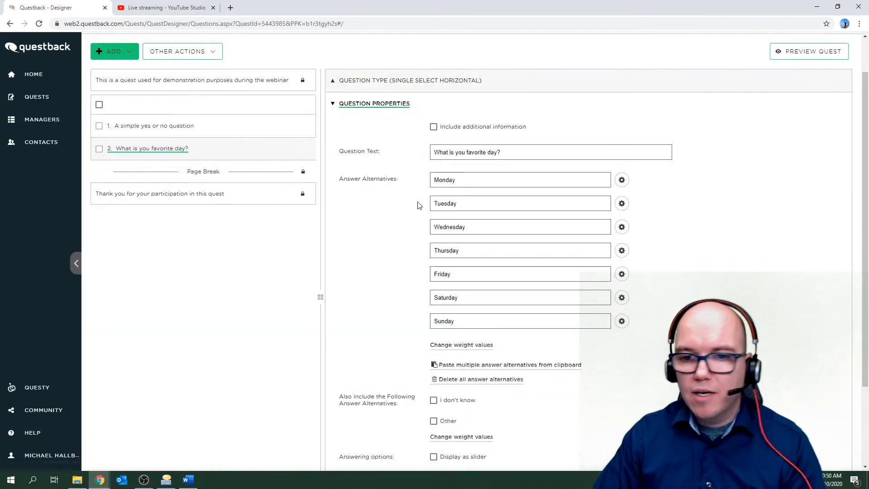
pyautogui.scroll(-1, 417, 206)
pyautogui.scroll(-1, 417, 206)
pyautogui.scroll(4, 416, 203)
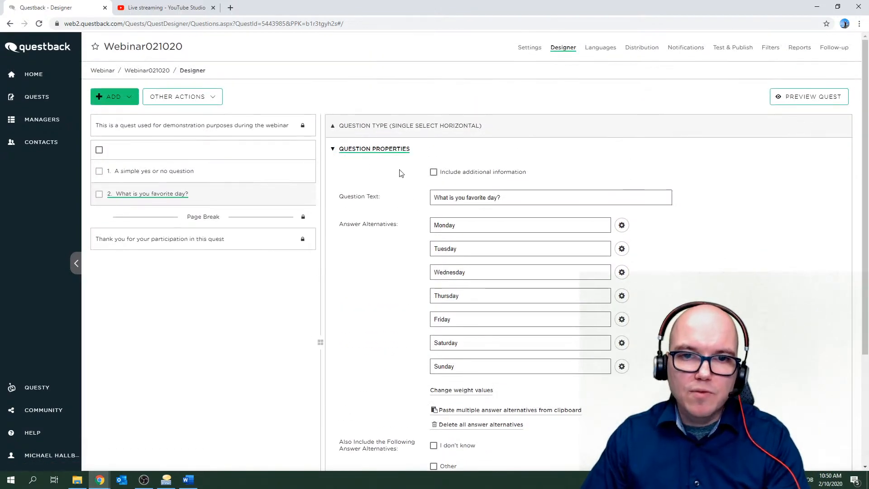
pyautogui.scroll(-3, 370, 220)
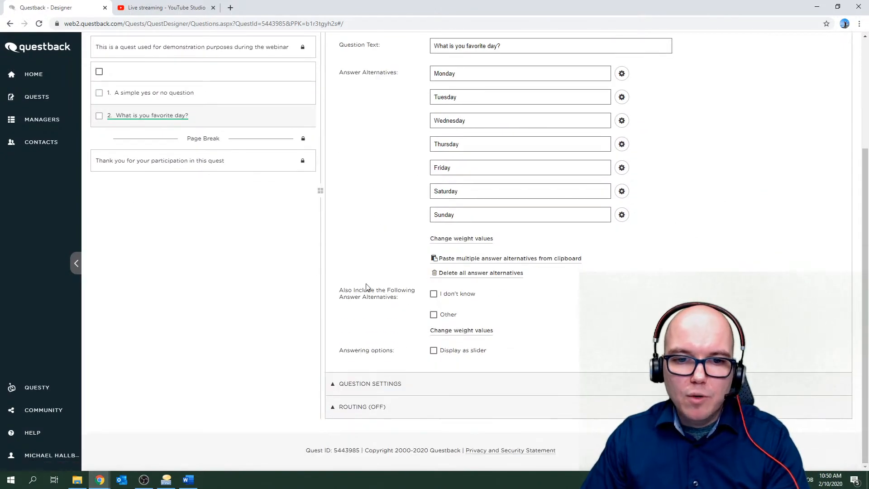
pyautogui.click(384, 384)
pyautogui.scroll(-3, 387, 383)
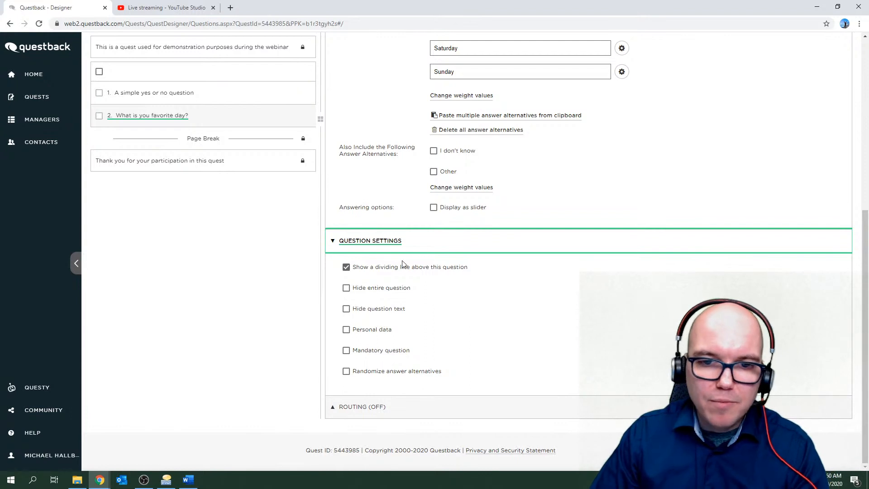
# Collapse Question Settings, expand Routing (OFF), and reopen question 2 down to Create condition.
pyautogui.click(380, 242)
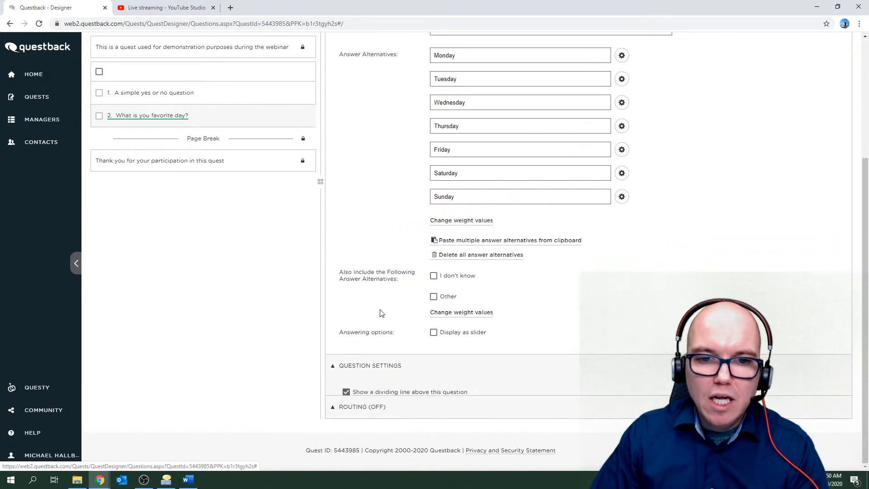
pyautogui.click(363, 410)
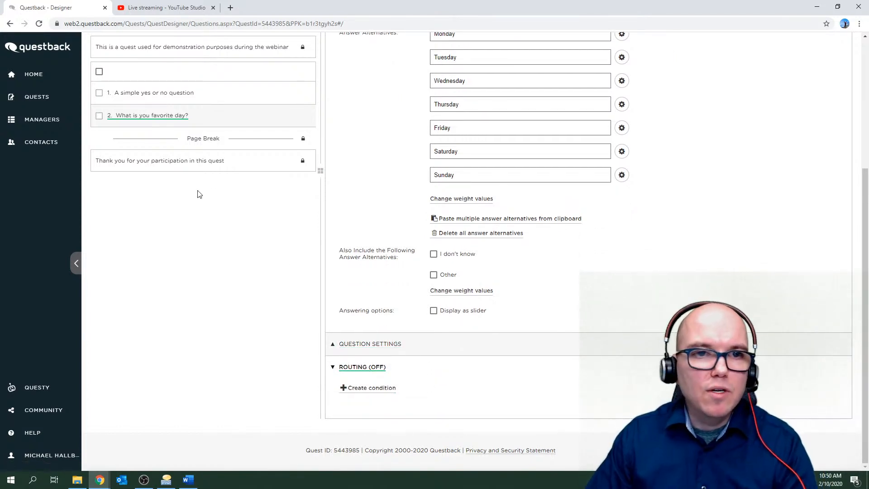
pyautogui.click(132, 93)
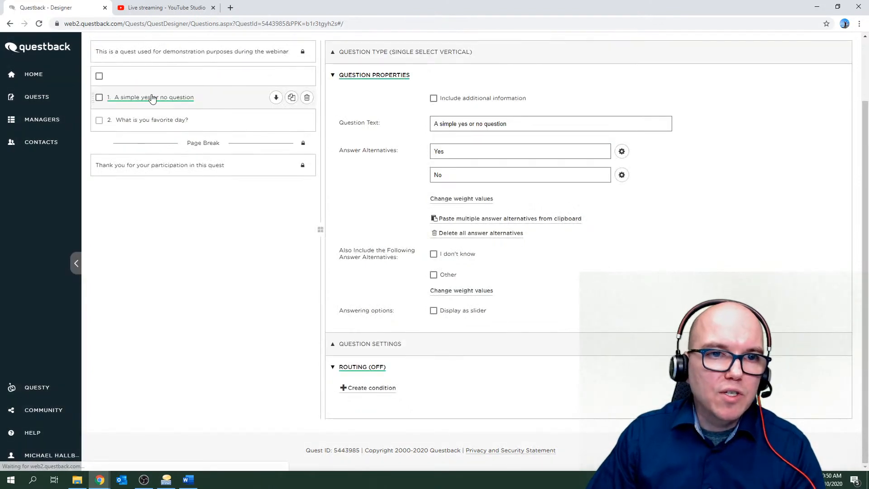
pyautogui.click(149, 121)
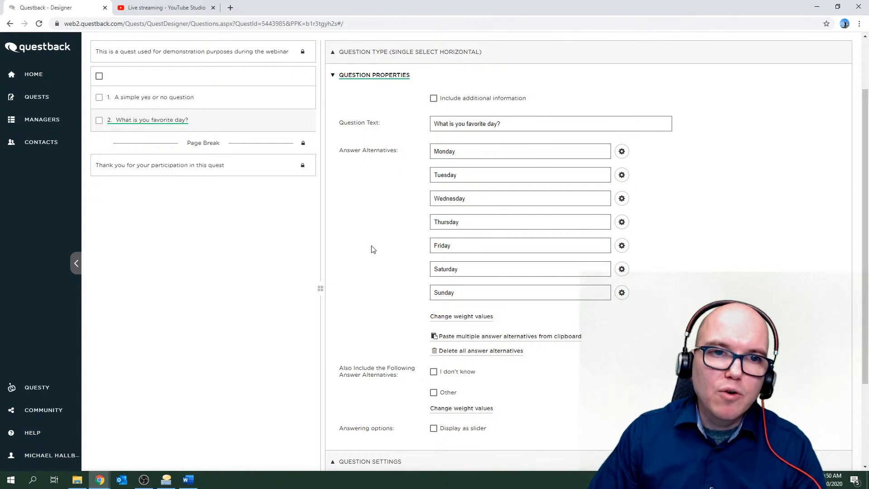
pyautogui.scroll(-3, 372, 249)
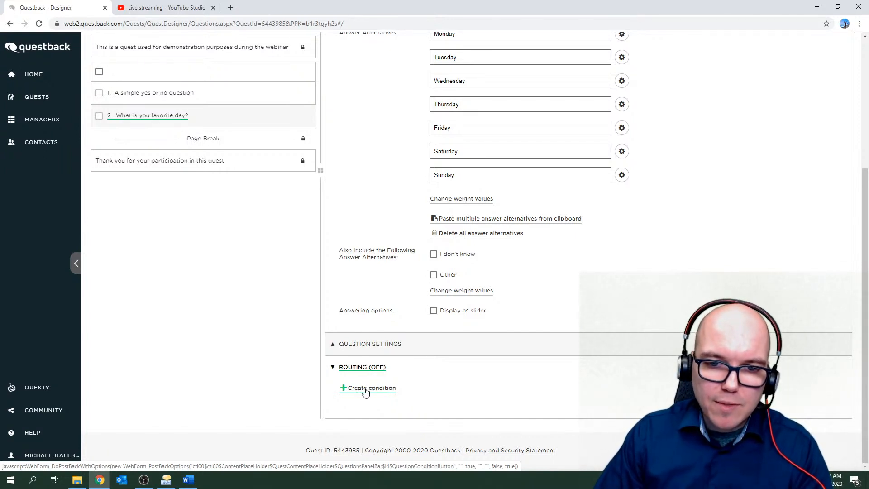
# Add a condition showing this question only when '1. A simple yes or no question' is Yes.
pyautogui.click(366, 390)
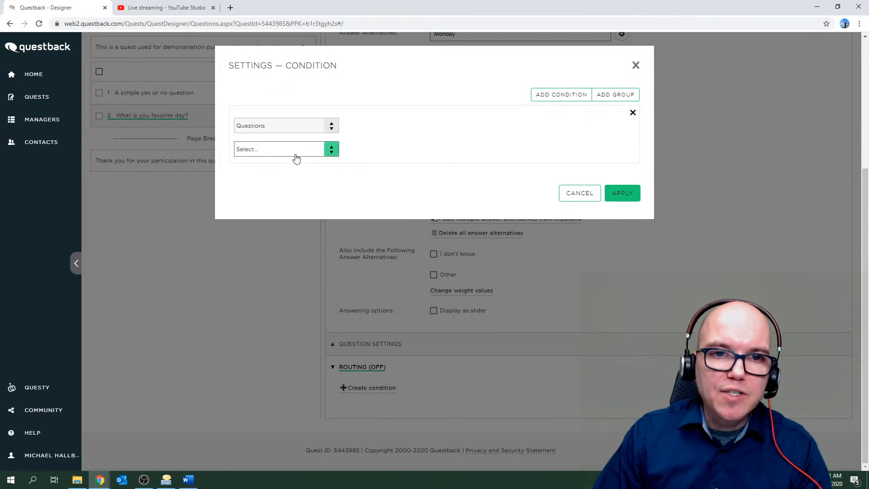
pyautogui.click(332, 153)
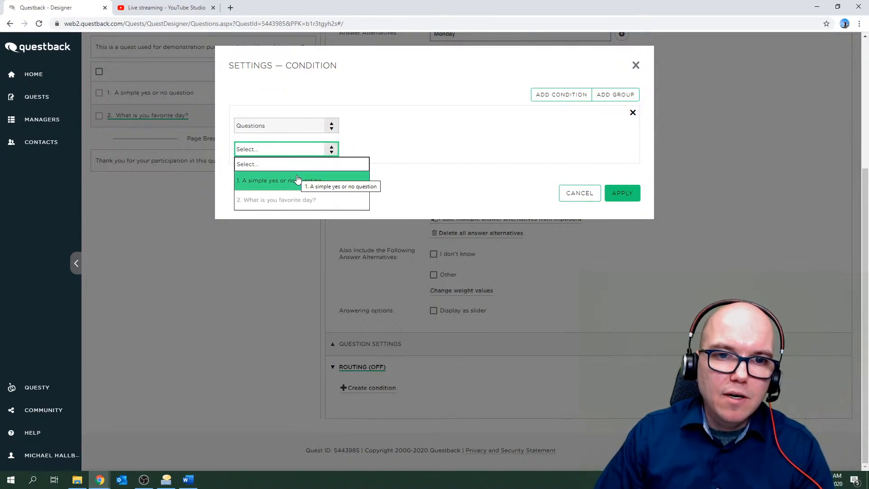
pyautogui.click(285, 183)
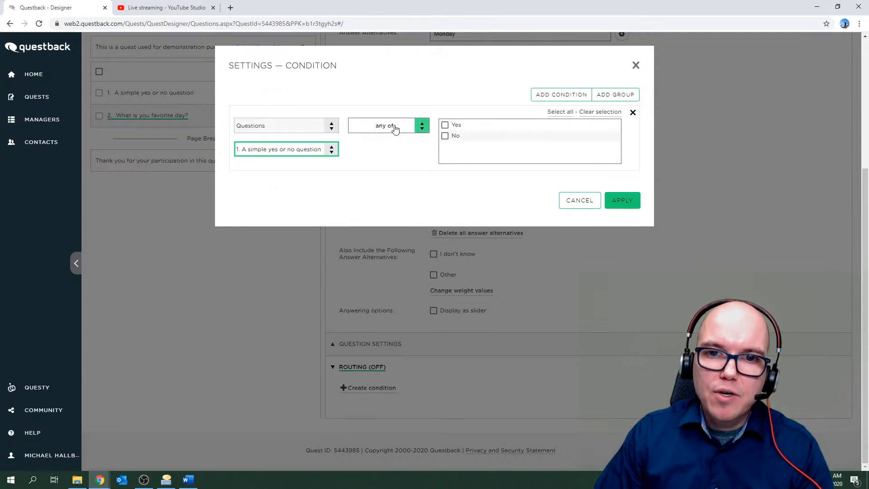
pyautogui.click(445, 126)
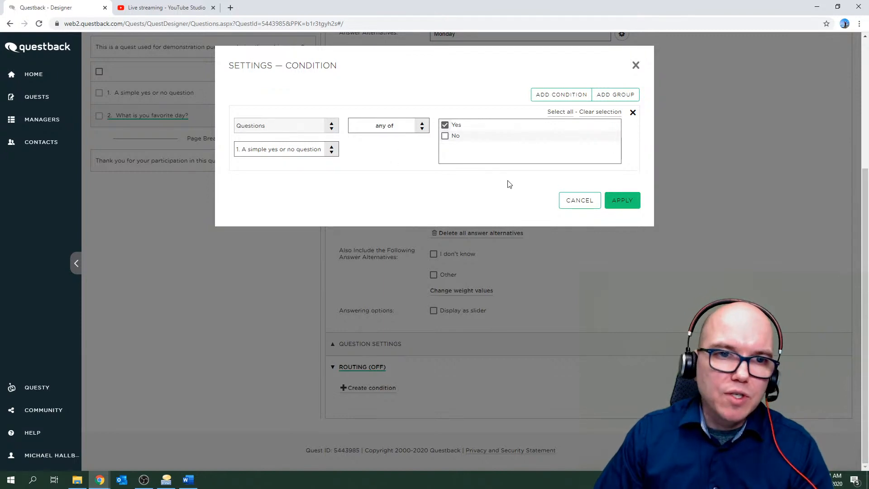
pyautogui.click(628, 202)
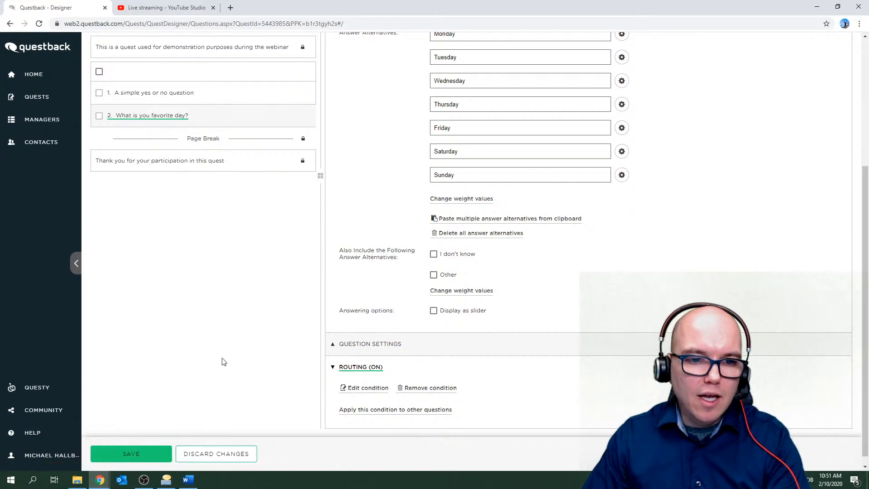
# Save the routing and check the warning and routing tooltips on questions 1 and 2.
pyautogui.click(153, 454)
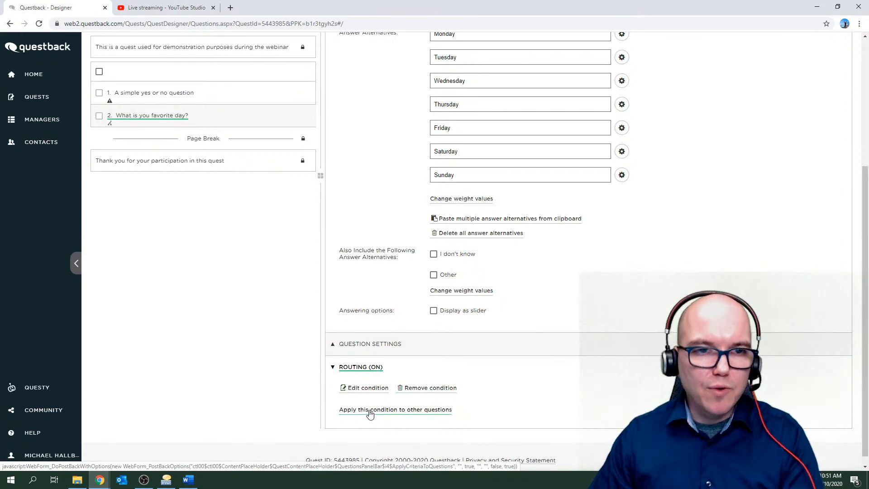
pyautogui.scroll(1, 310, 271)
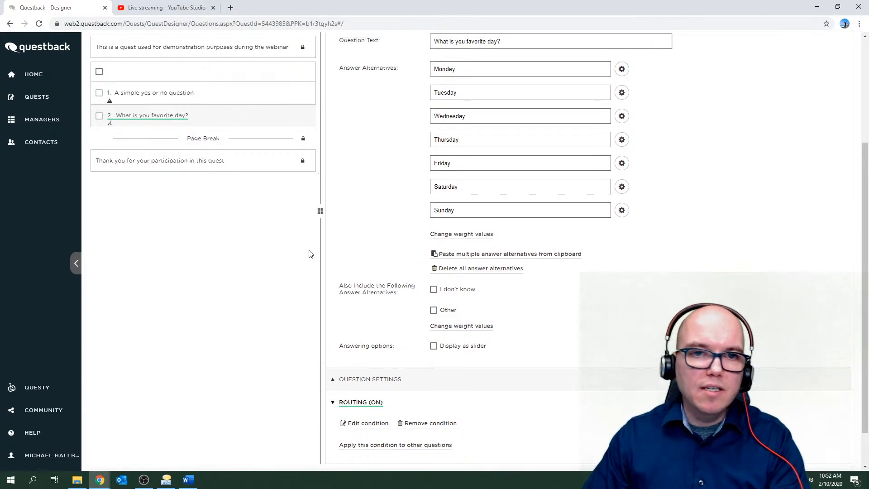
pyautogui.moveTo(111, 105)
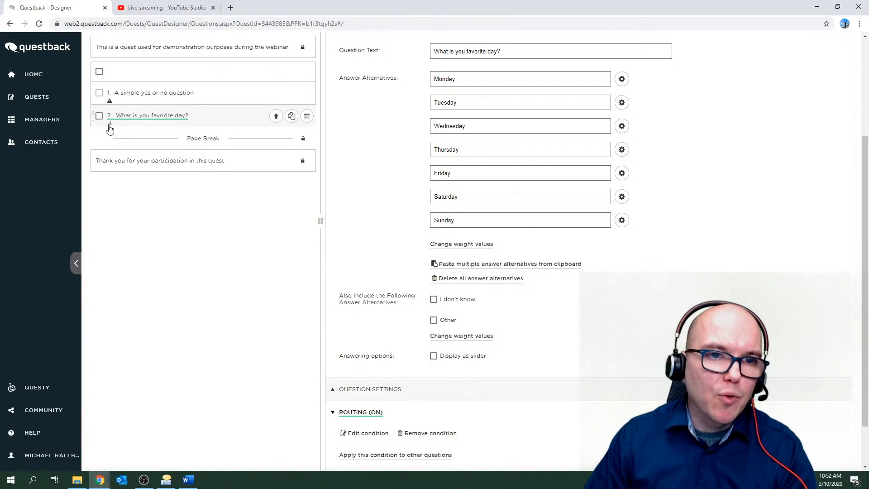
pyautogui.moveTo(109, 129)
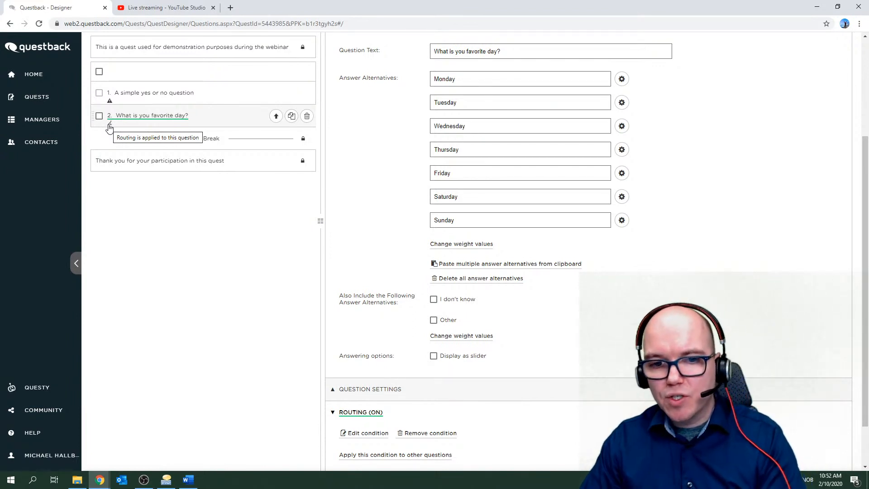
pyautogui.scroll(2, 349, 179)
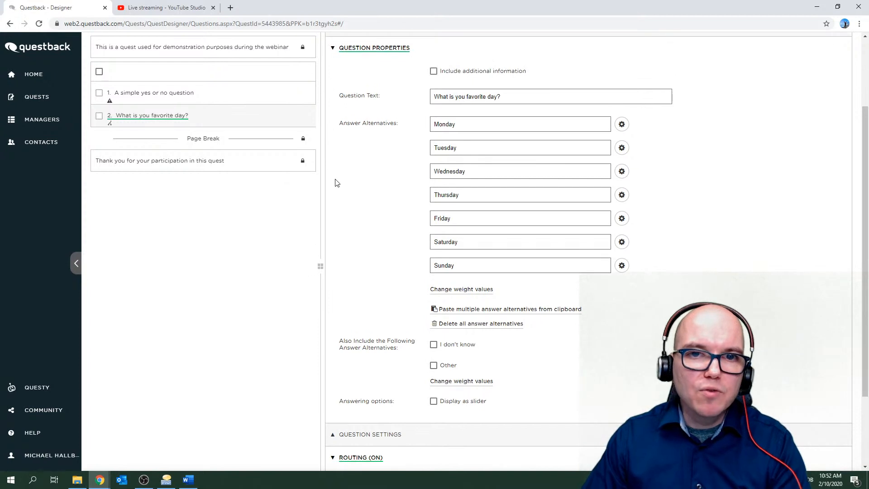
pyautogui.scroll(-2, 336, 180)
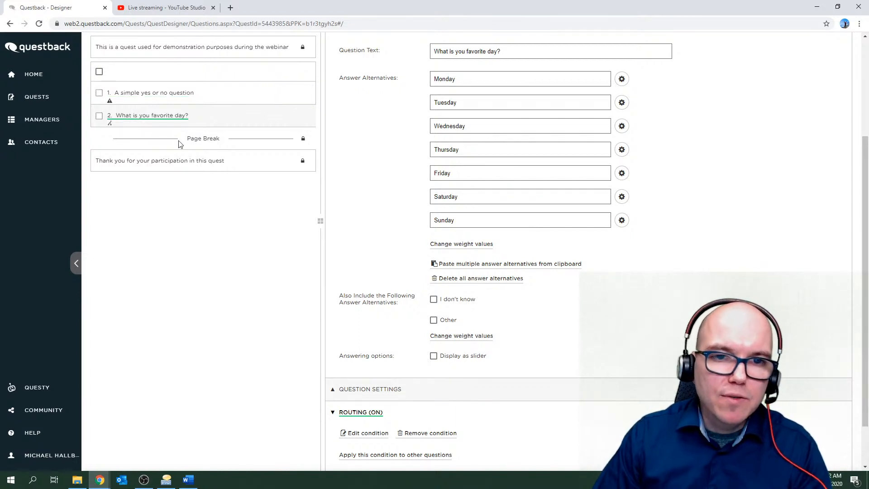
pyautogui.scroll(1, 229, 195)
pyautogui.scroll(2, 257, 161)
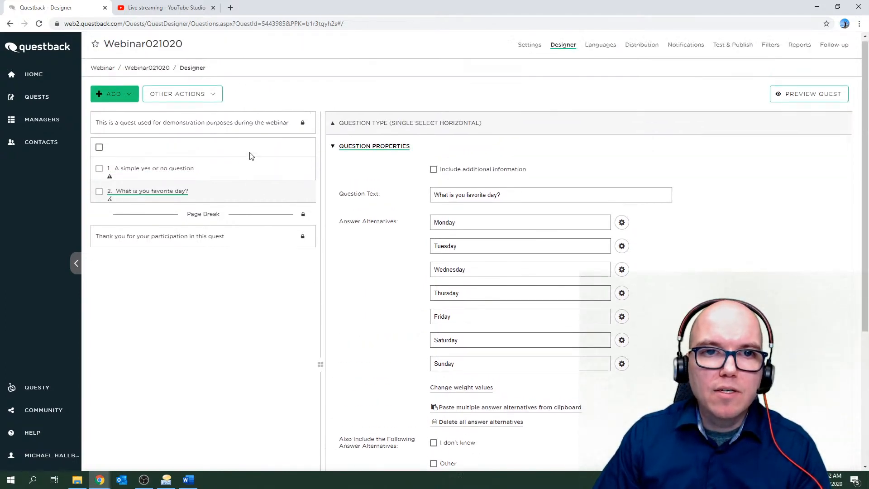
# Insert a page break between questions 1 and 2, then preview the quest.
pyautogui.click(119, 97)
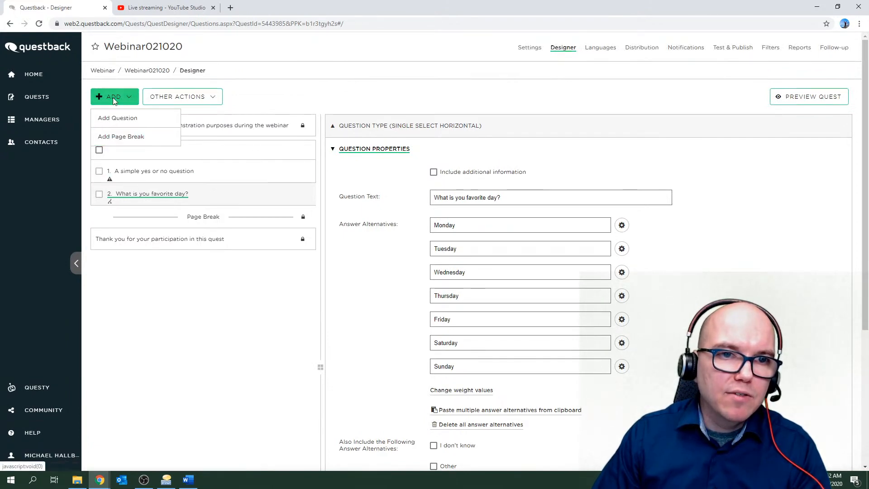
pyautogui.click(119, 138)
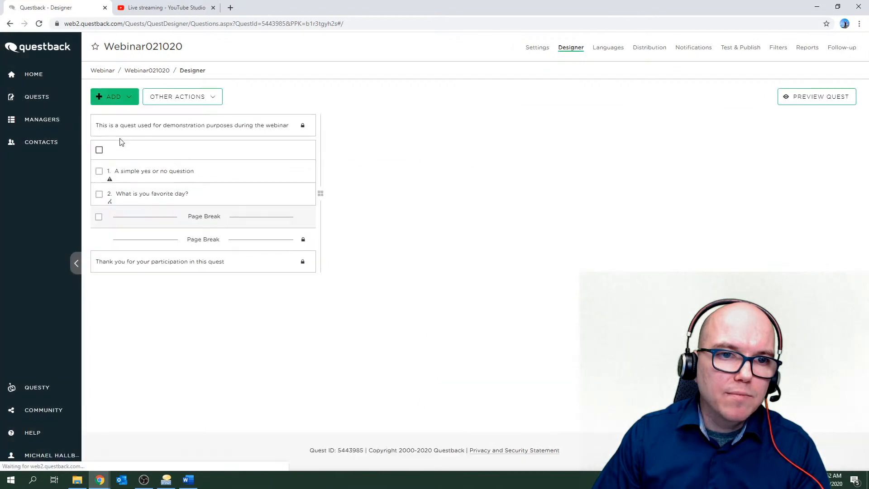
pyautogui.moveTo(167, 221); pyautogui.dragTo(165, 197)
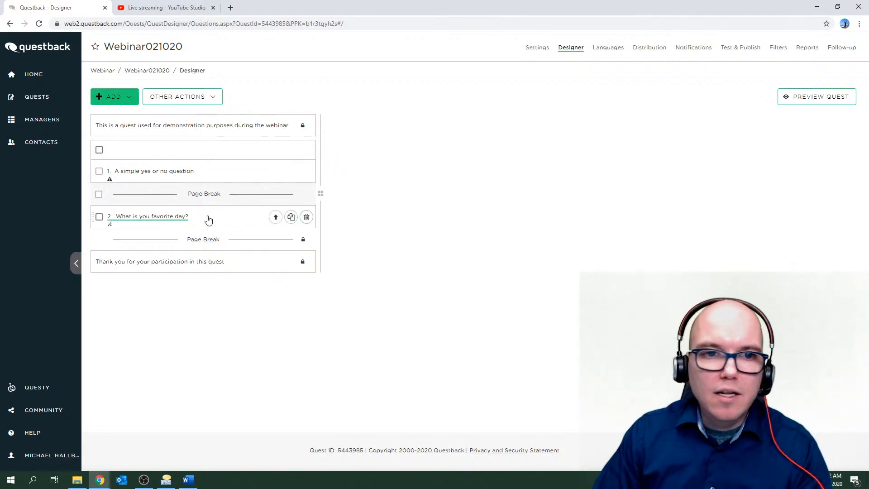
pyautogui.click(169, 173)
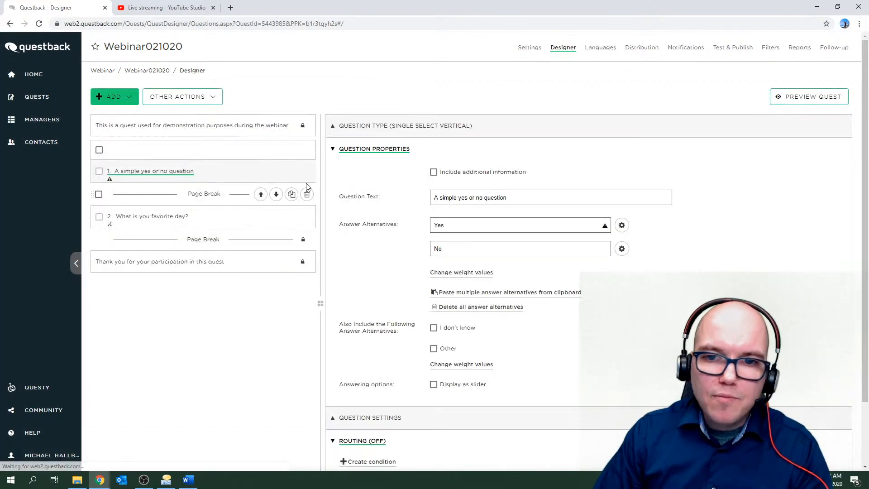
pyautogui.click(801, 100)
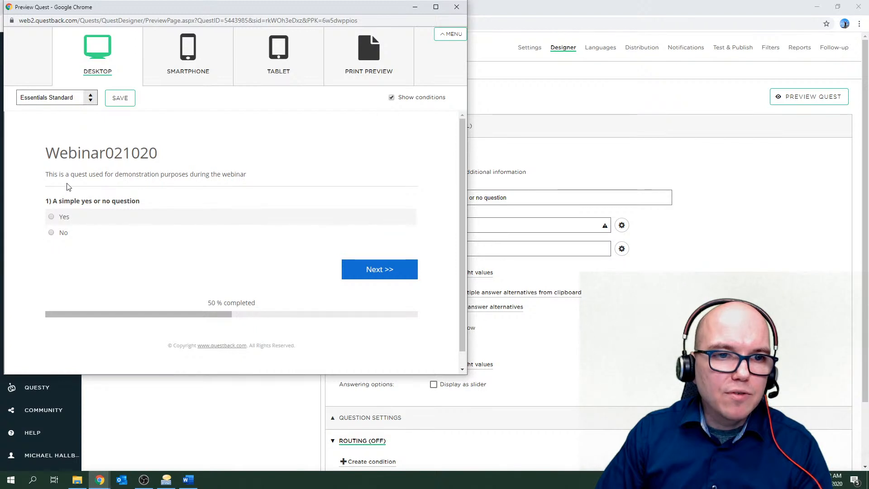
# Answer Yes, go to the second page, and highlight the question named in the condition text.
pyautogui.click(52, 218)
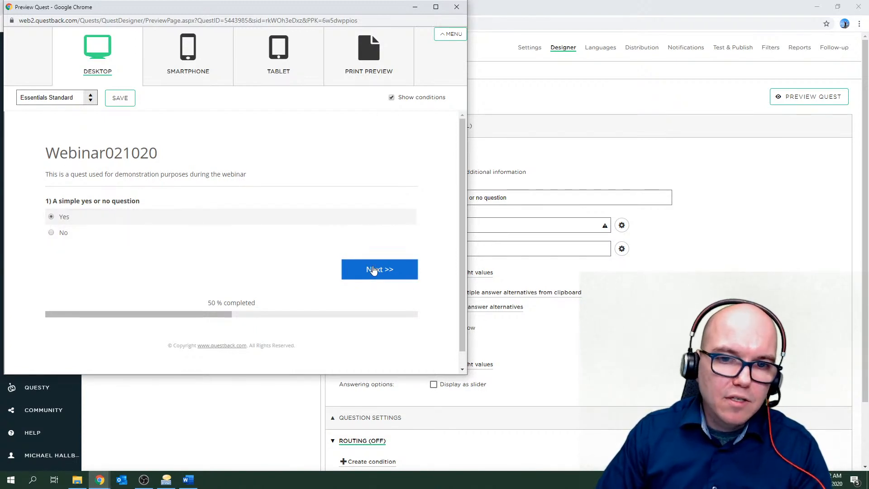
pyautogui.click(374, 271)
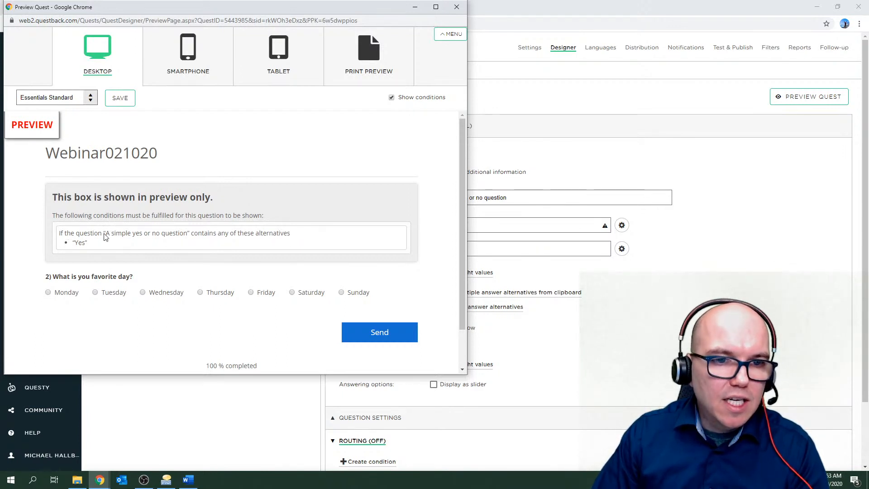
pyautogui.moveTo(106, 235); pyautogui.dragTo(185, 232)
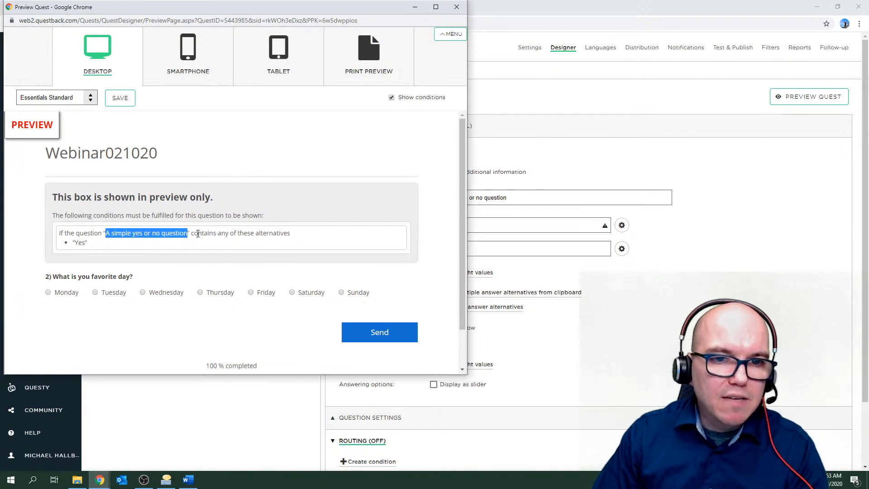
pyautogui.click(91, 248)
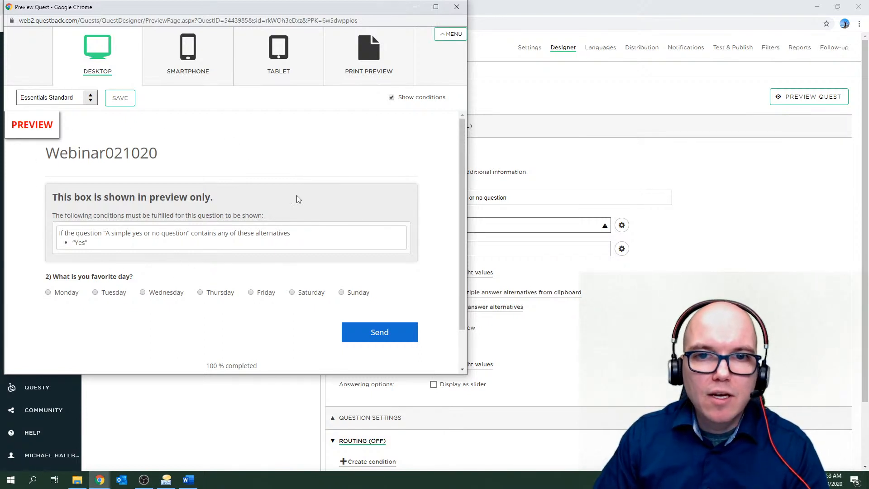
# Close the Preview Quest window and scroll the Designer back up to the yes/no question's properties.
pyautogui.click(456, 7)
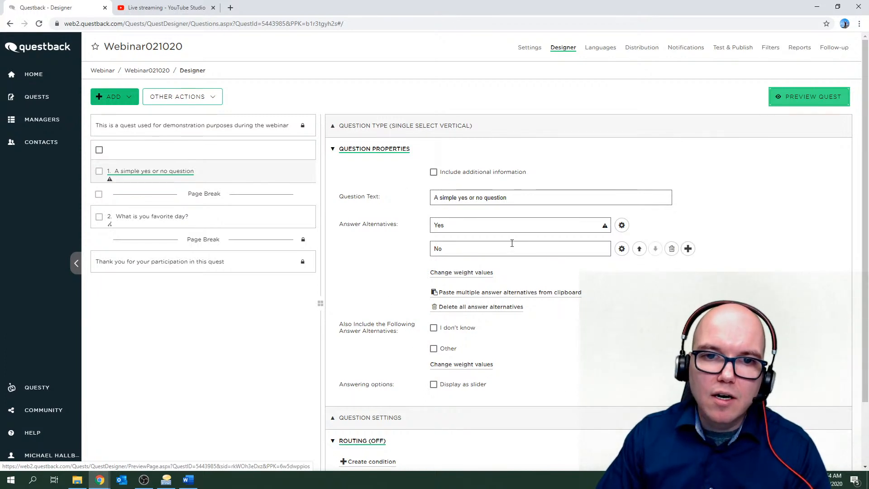
pyautogui.scroll(-2, 508, 246)
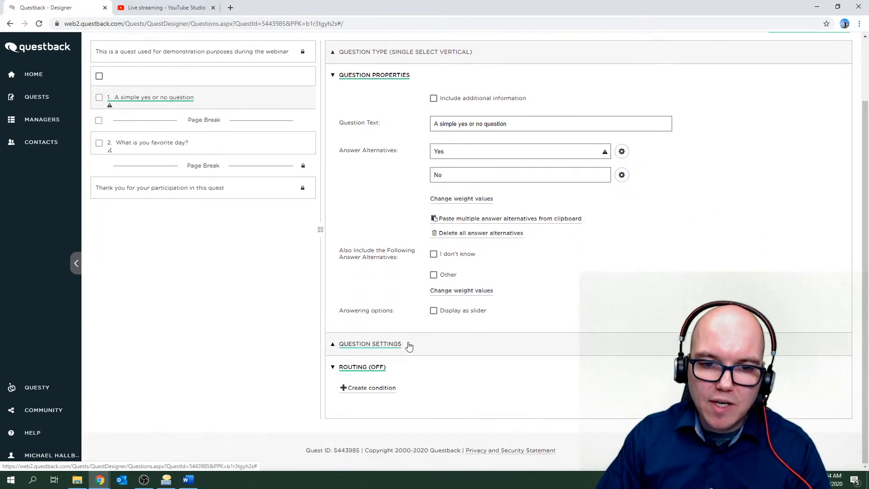
pyautogui.scroll(1, 513, 294)
pyautogui.scroll(2, 513, 293)
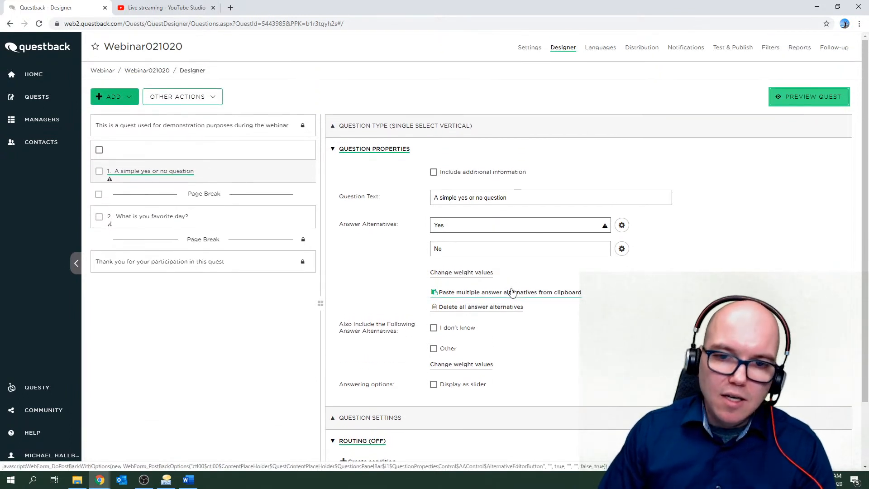
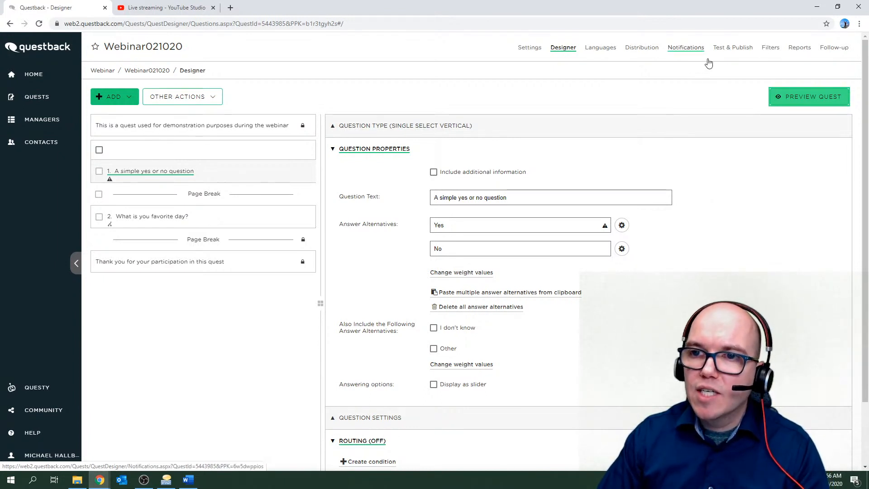
# Switch from the designer to Webinar021020's Test & Publish page.
pyautogui.click(741, 51)
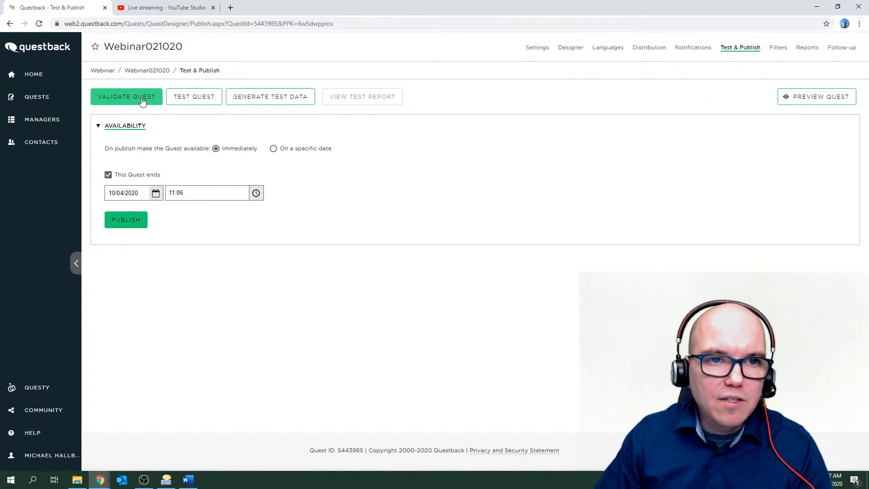
# Validate the quest, note the missing e-mail invitation subject warning, and close it.
pyautogui.click(142, 98)
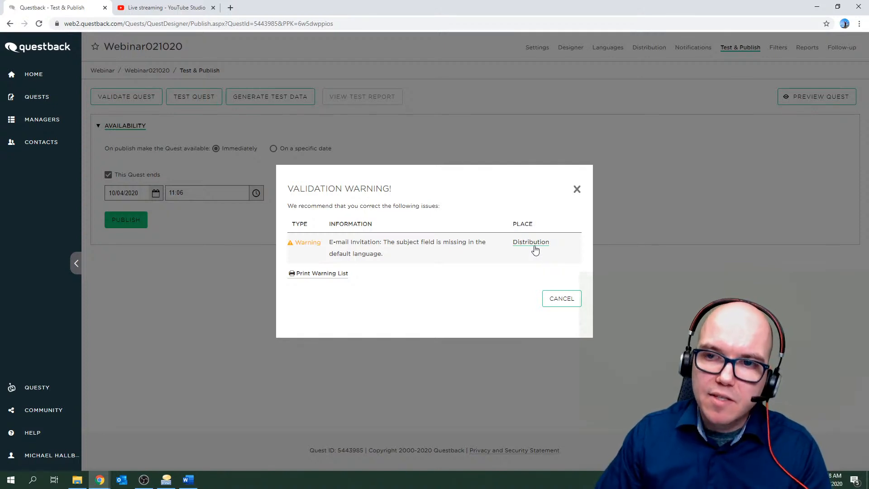
pyautogui.click(561, 300)
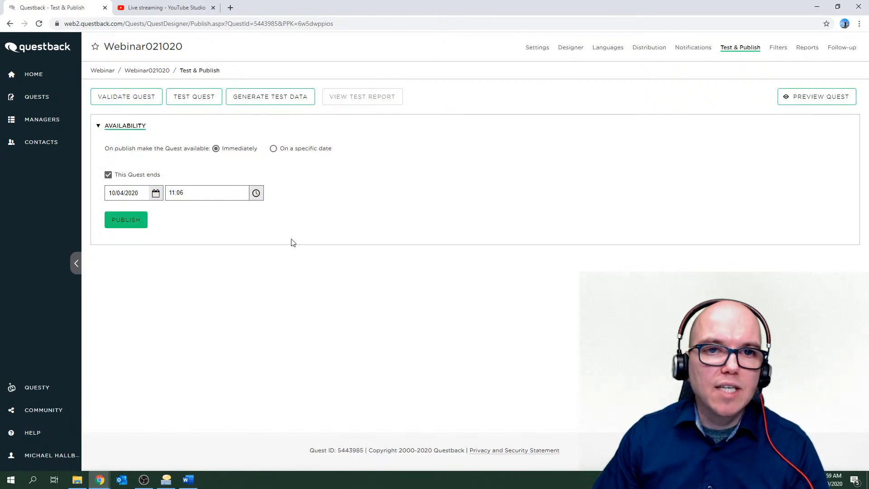
# Run a test response answering Yes, then Wednesday as favorite day, and send it.
pyautogui.click(207, 100)
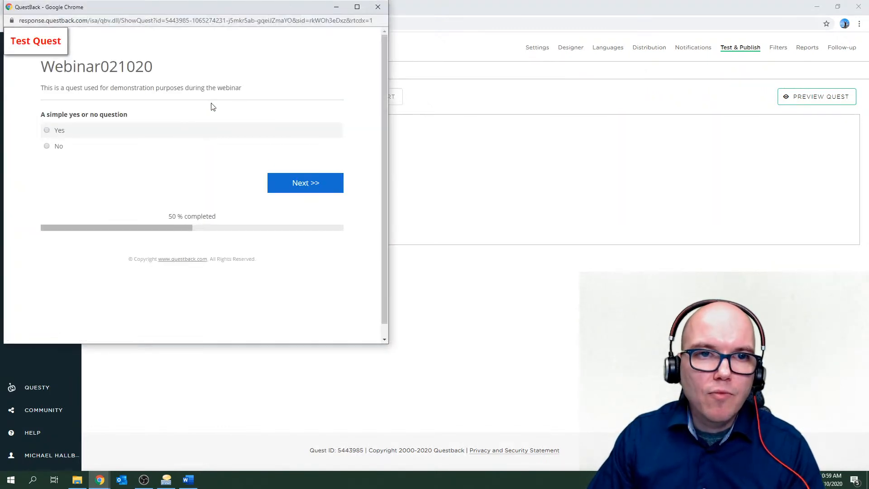
pyautogui.moveTo(188, 12); pyautogui.dragTo(232, 33)
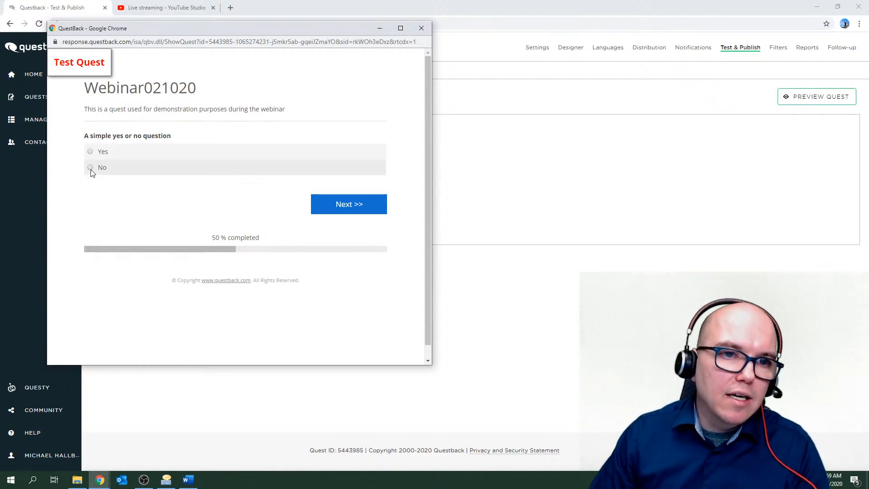
pyautogui.click(90, 153)
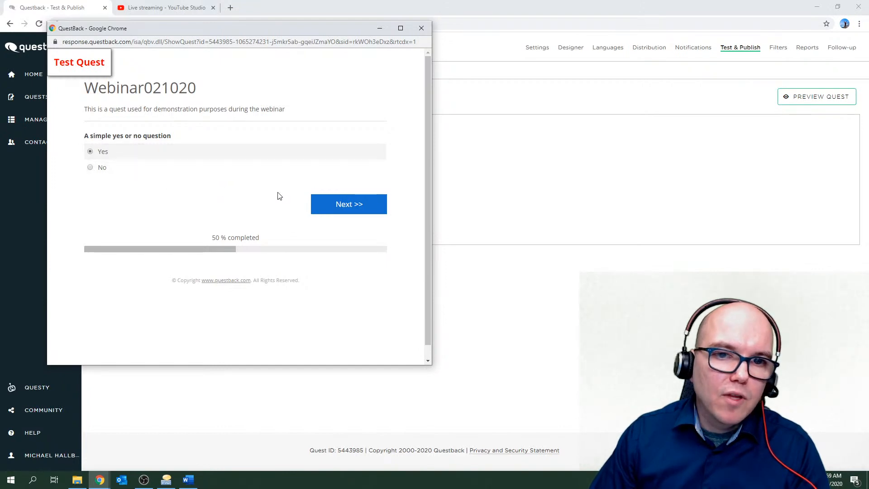
pyautogui.click(325, 204)
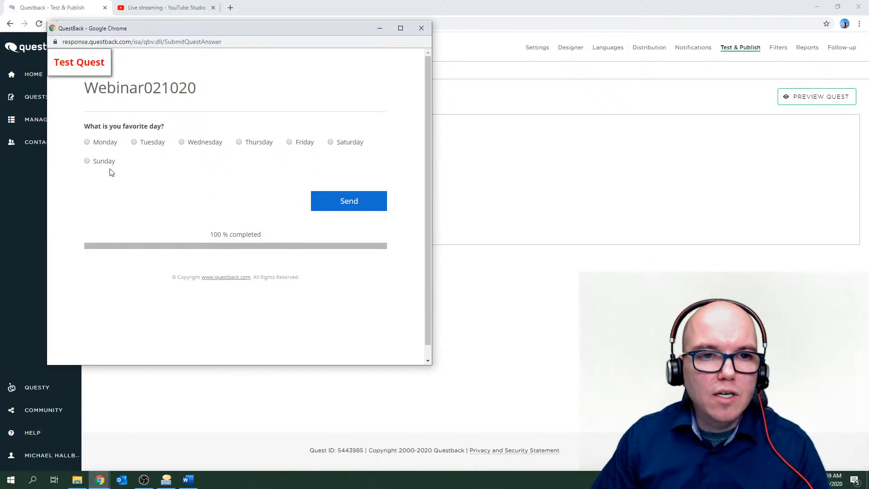
pyautogui.click(182, 143)
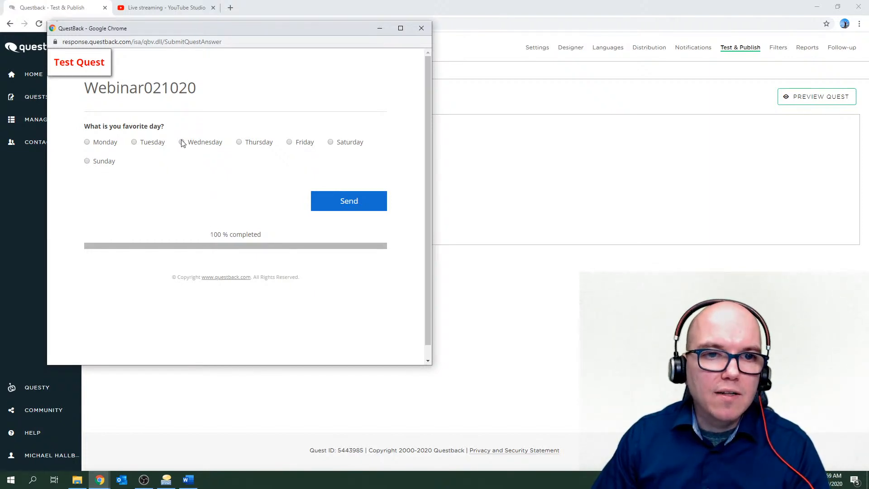
pyautogui.click(335, 203)
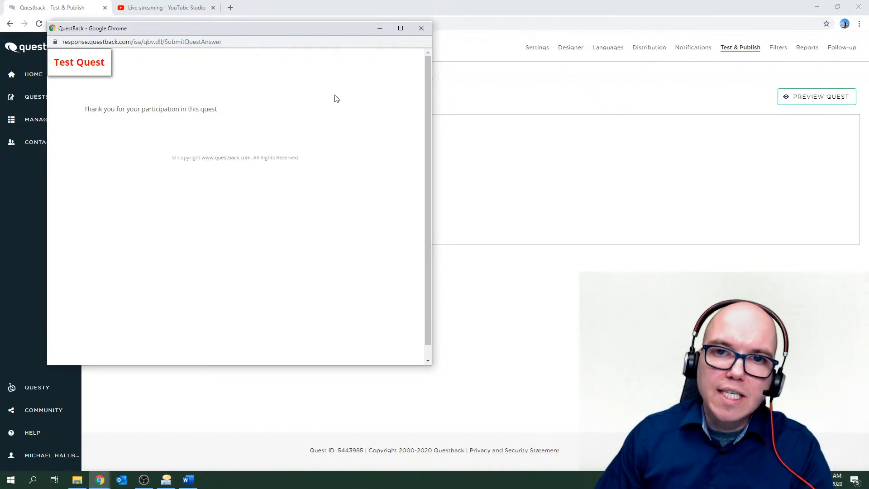
# Close the finished test, check the questions in the Designer, then go back to Test & Publish.
pyautogui.click(422, 29)
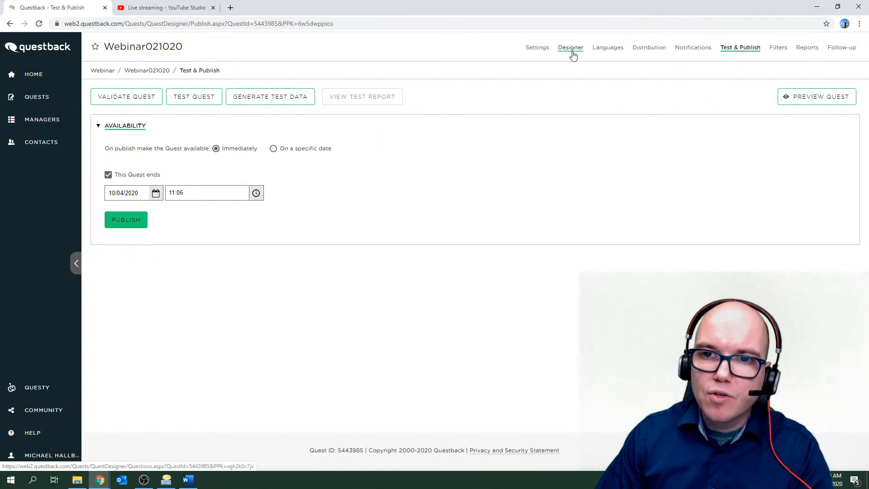
pyautogui.click(571, 48)
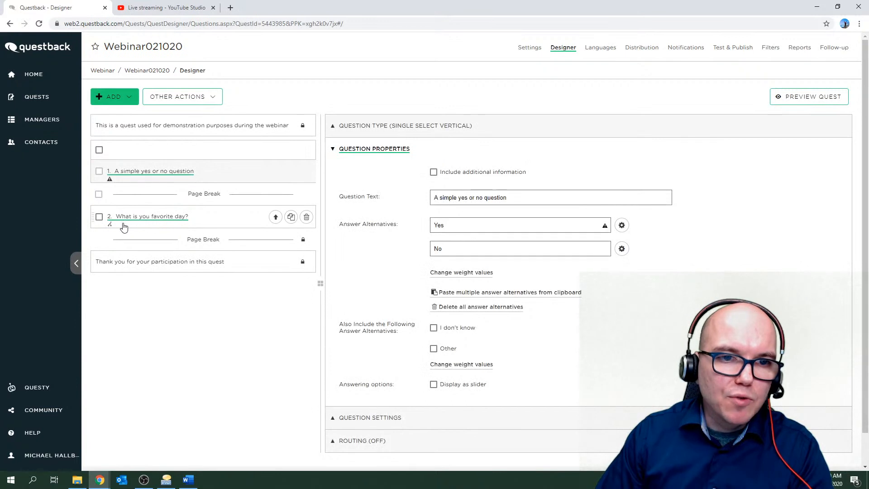
pyautogui.moveTo(111, 182)
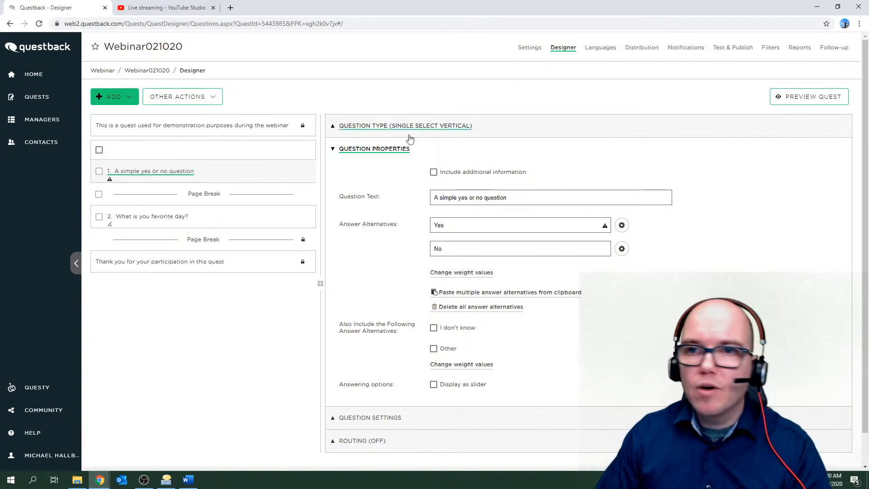
pyautogui.click(734, 51)
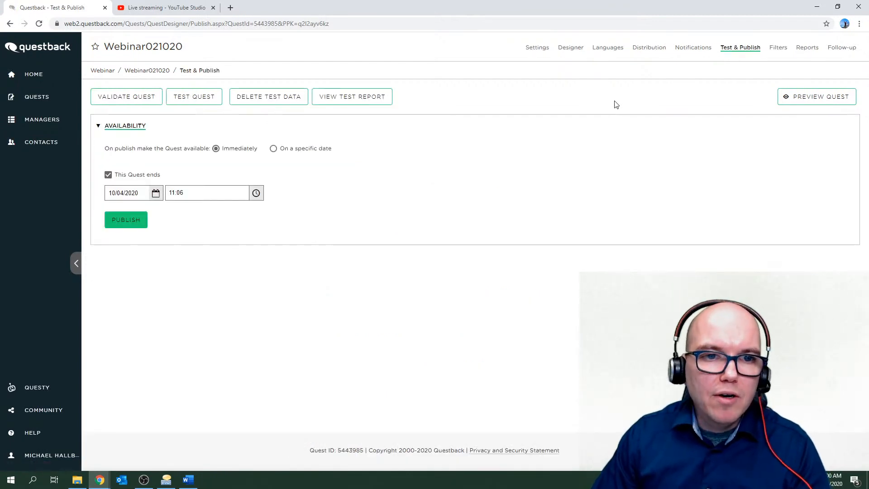
# Start another test run, answer No, continue past page one, and send the response.
pyautogui.click(194, 97)
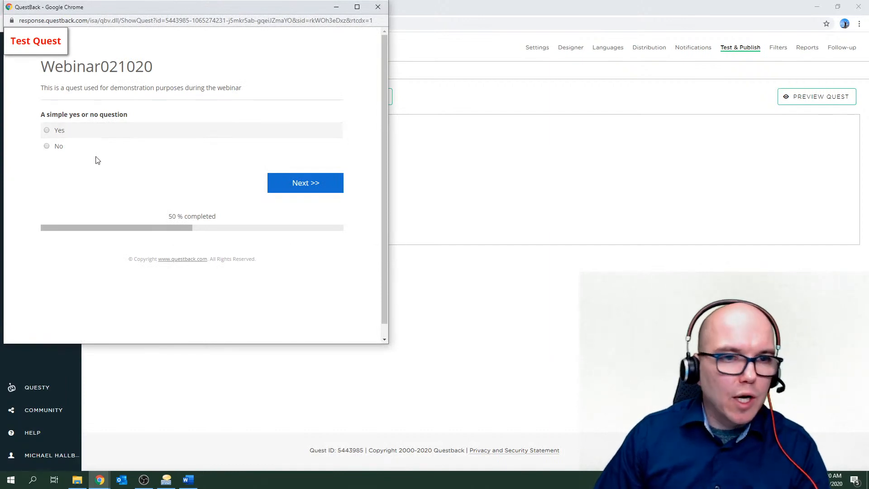
pyautogui.click(46, 146)
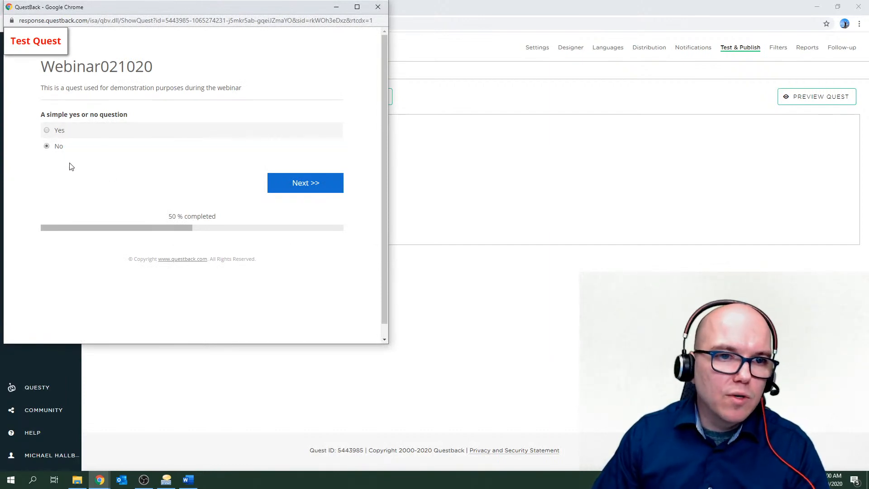
pyautogui.click(302, 186)
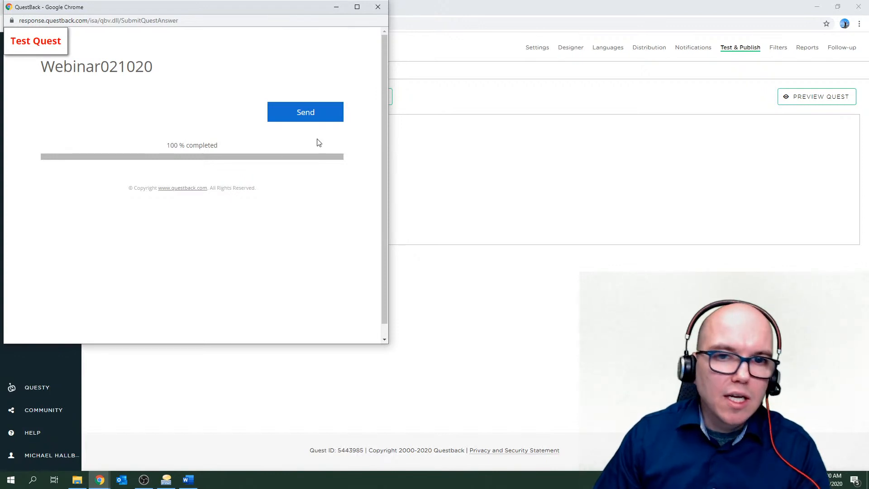
pyautogui.click(305, 115)
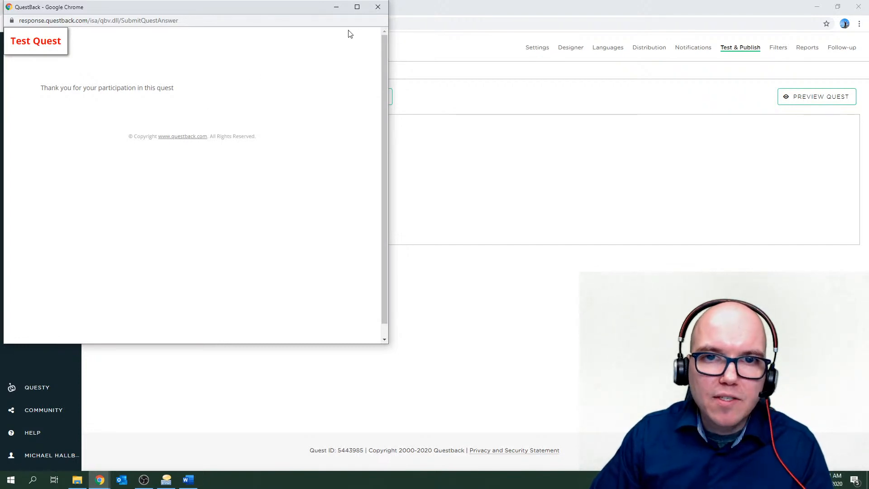
# Close the finished test quest window to reveal the Test & Publish page.
pyautogui.click(378, 7)
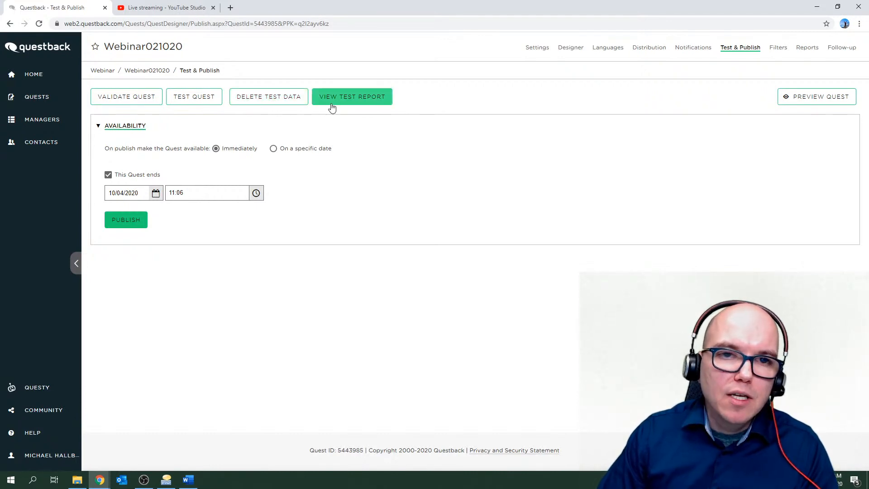
# Delete the quest's test data and confirm with OK.
pyautogui.click(266, 104)
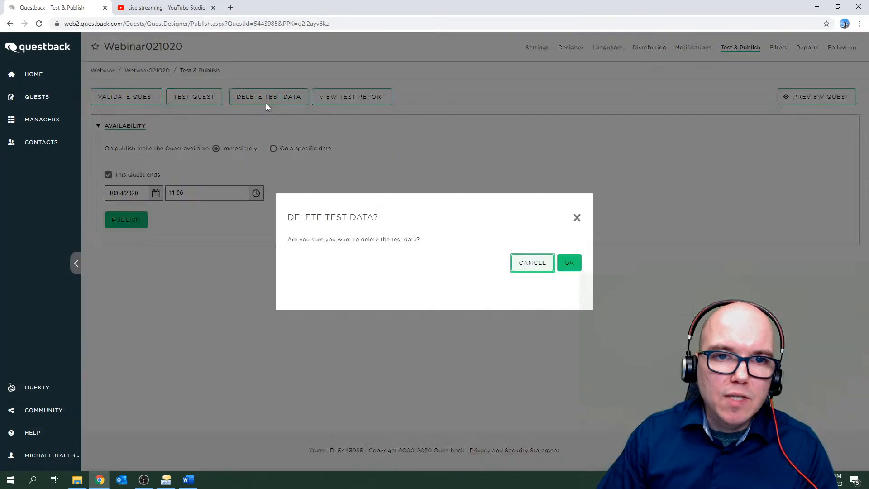
pyautogui.click(569, 263)
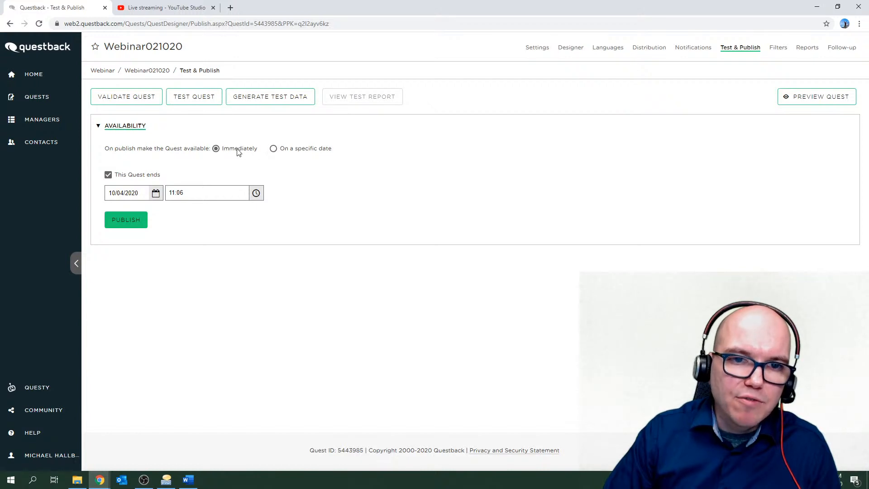
pyautogui.click(273, 150)
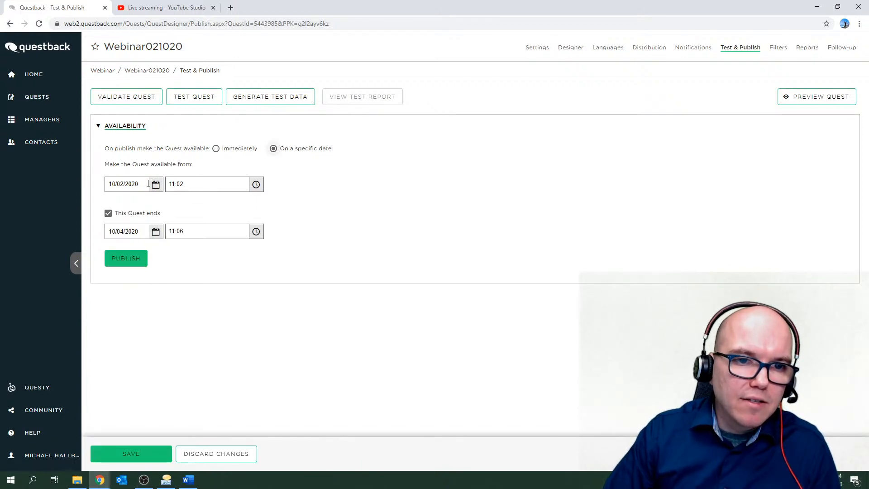
pyautogui.click(221, 149)
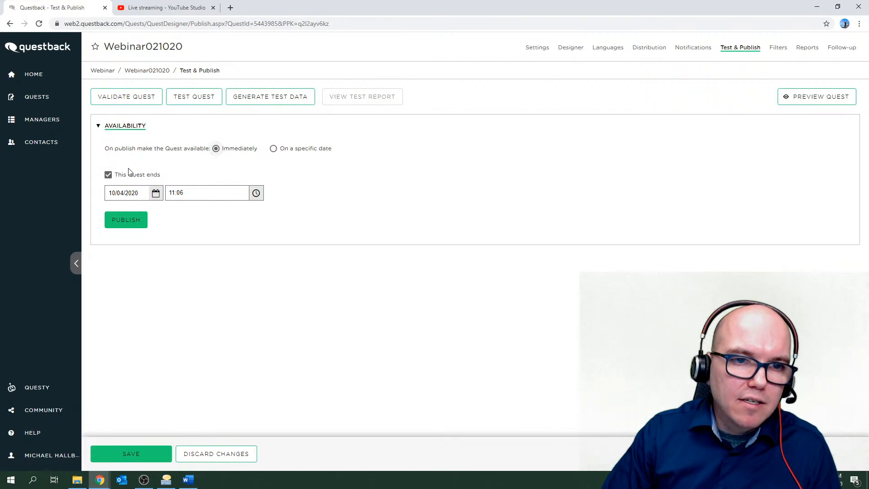
pyautogui.click(108, 175)
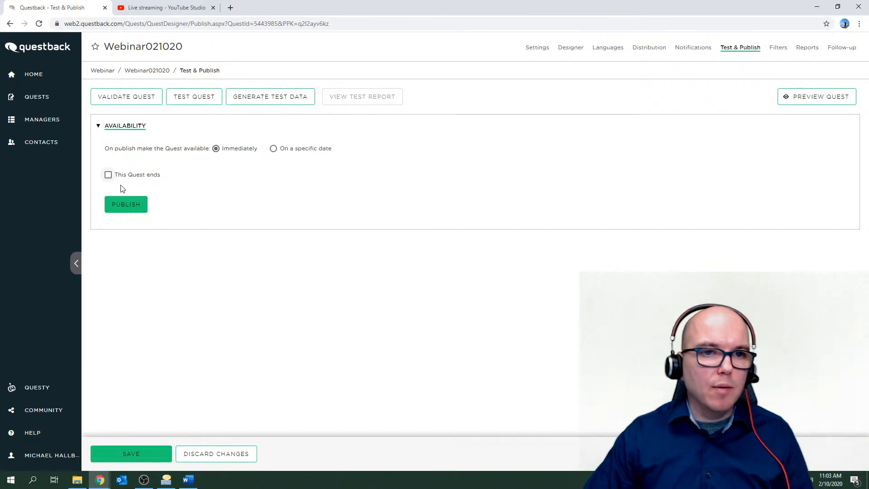
pyautogui.click(108, 178)
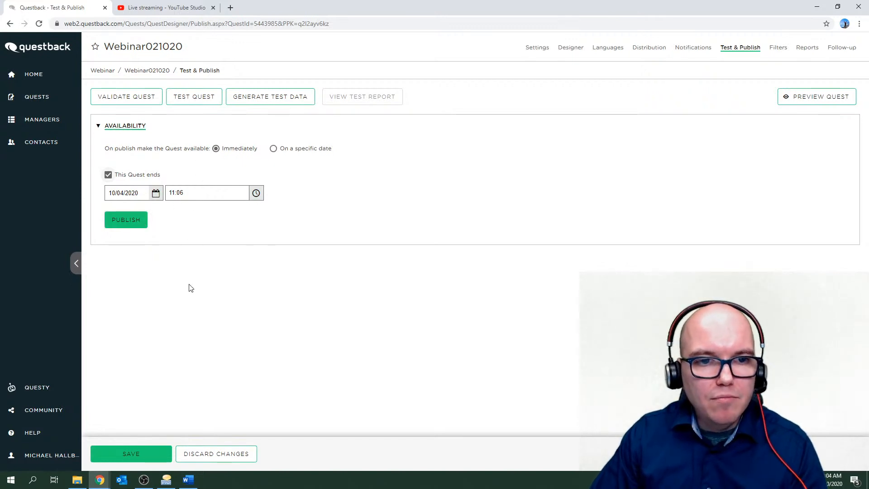
# Discard the unsaved availability changes and confirm with OK.
pyautogui.click(225, 453)
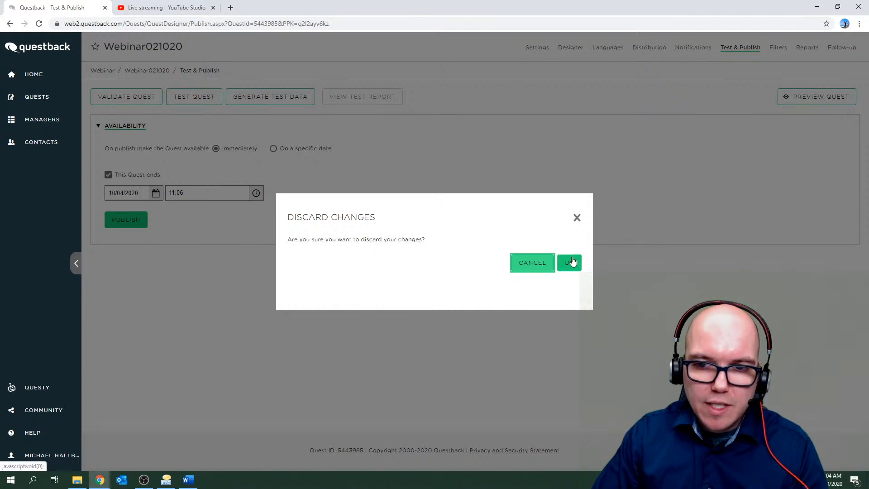
pyautogui.click(572, 262)
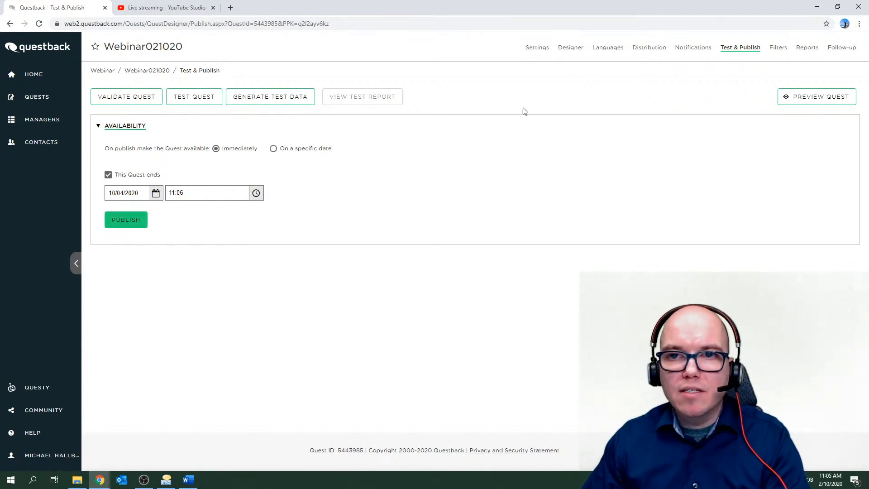
# In the Designer, expand then collapse question 1's settings, and expand its ROUTING (OFF) section.
pyautogui.click(567, 50)
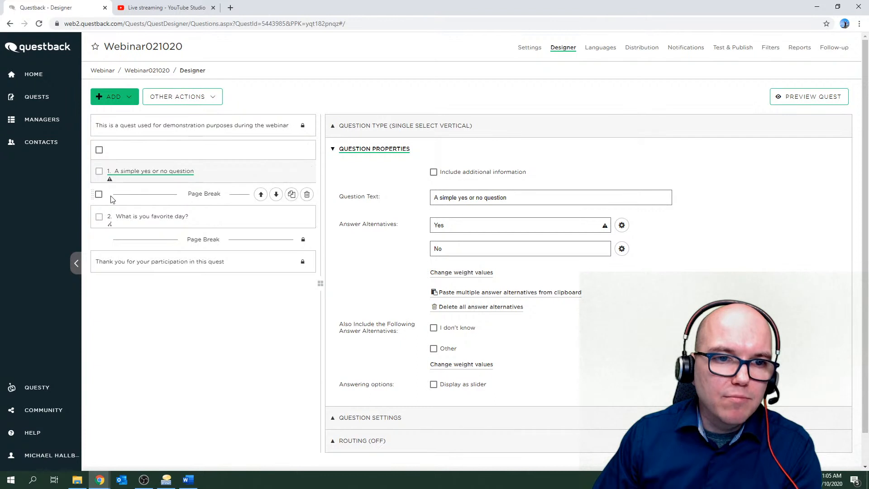
pyautogui.moveTo(112, 229)
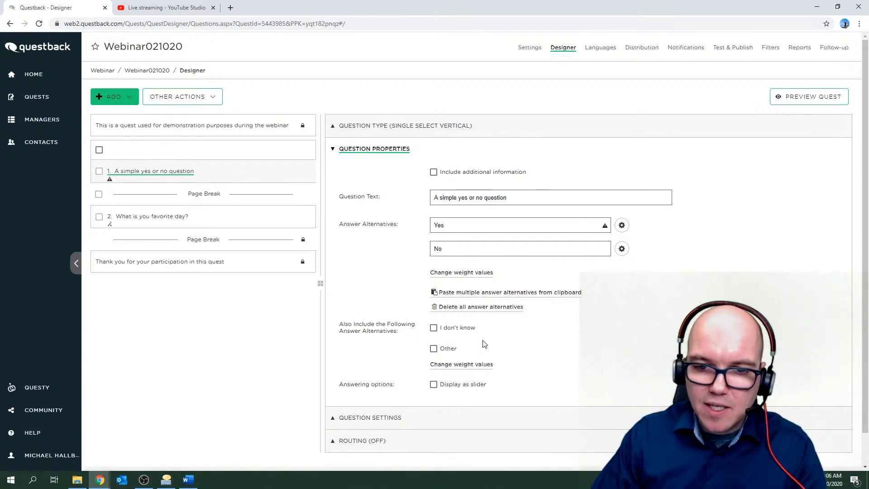
pyautogui.scroll(-2, 485, 344)
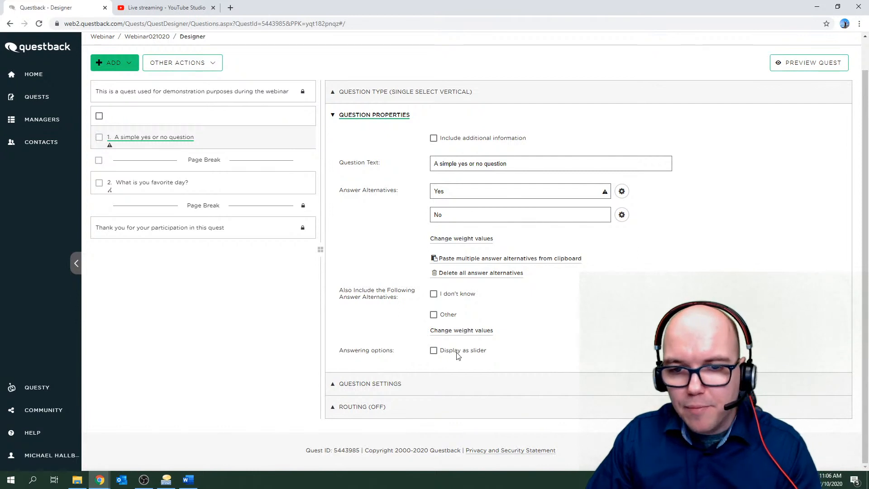
pyautogui.click(393, 383)
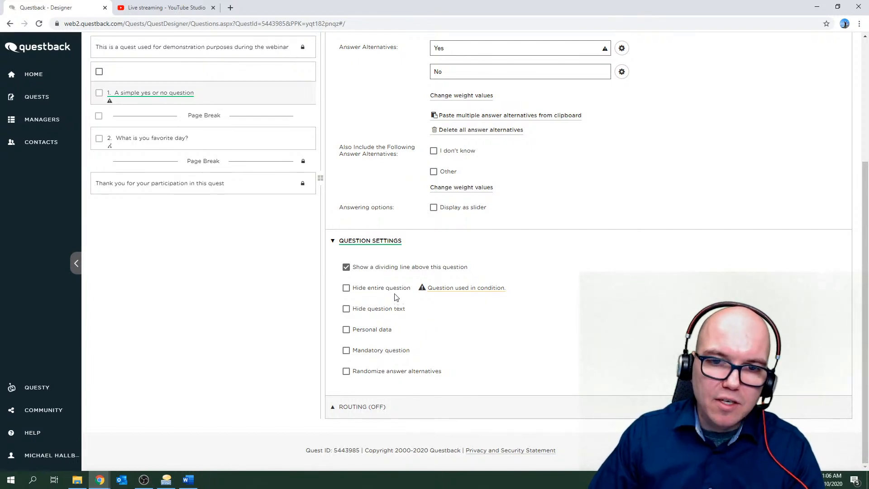
pyautogui.click(373, 245)
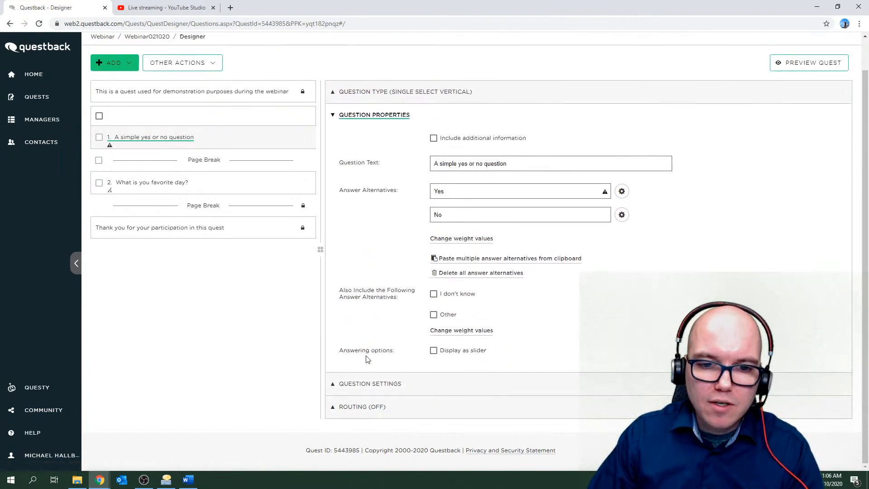
pyautogui.click(361, 409)
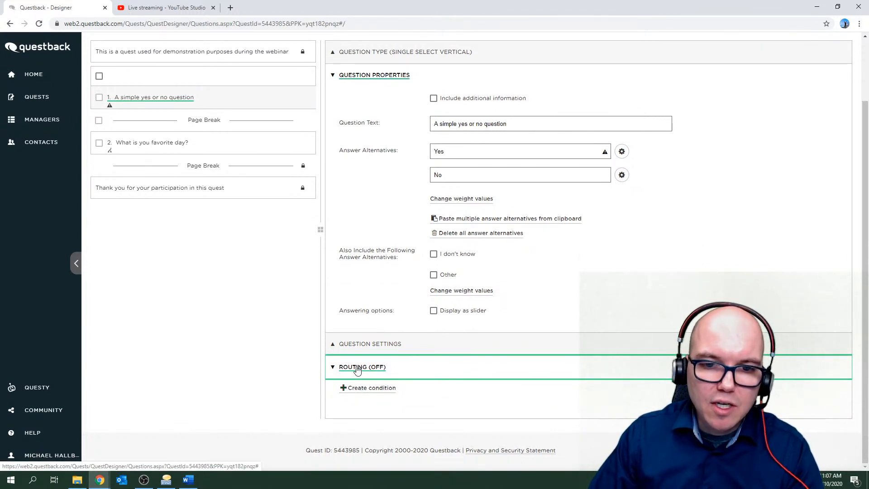
# Open question 2 'What is you favorite day?', inspect its ROUTING (ON) section, then collapse it.
pyautogui.click(154, 146)
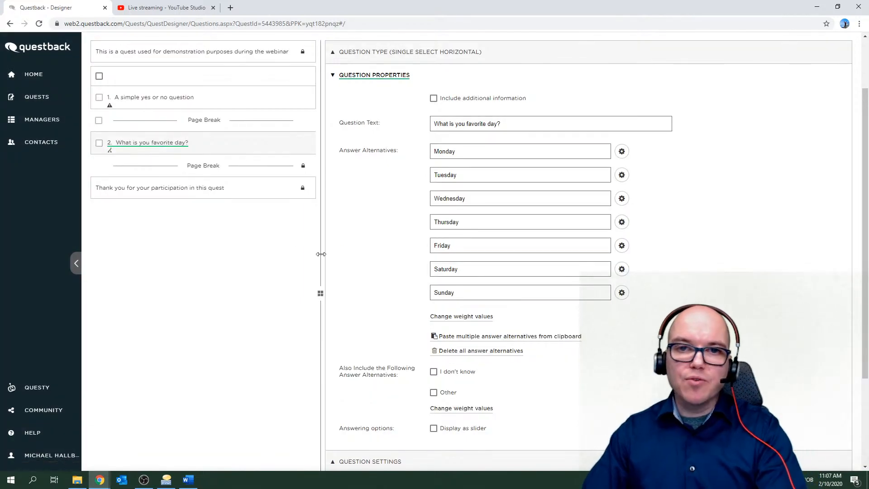
pyautogui.scroll(-3, 369, 256)
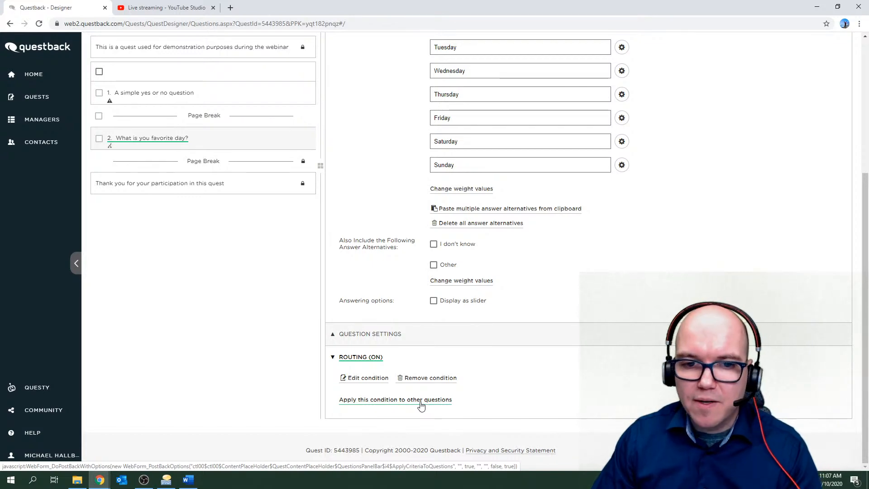
pyautogui.click(365, 358)
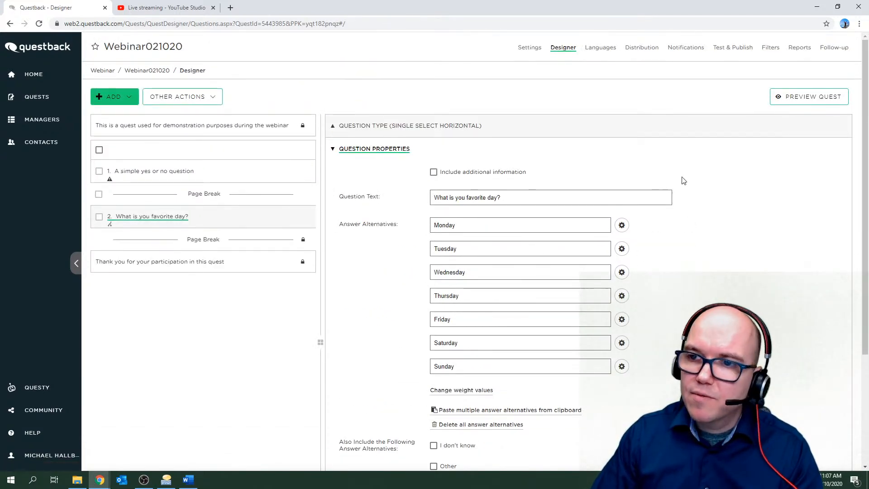
pyautogui.click(805, 99)
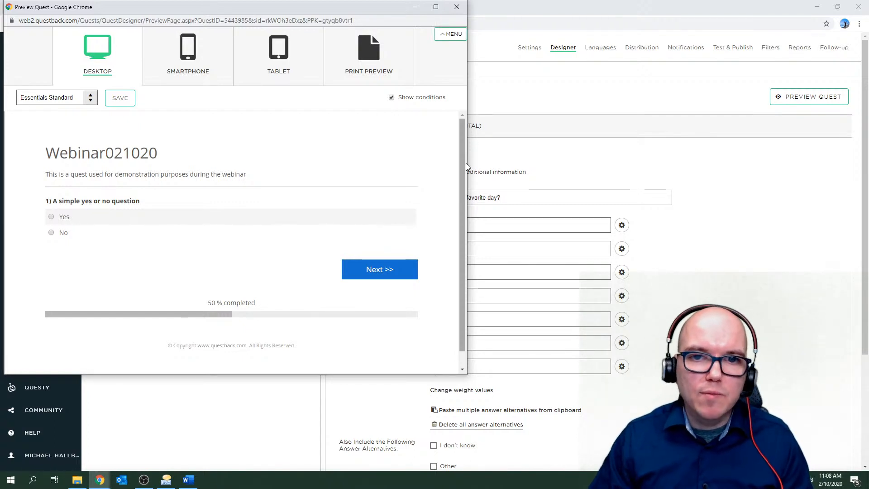
pyautogui.click(382, 271)
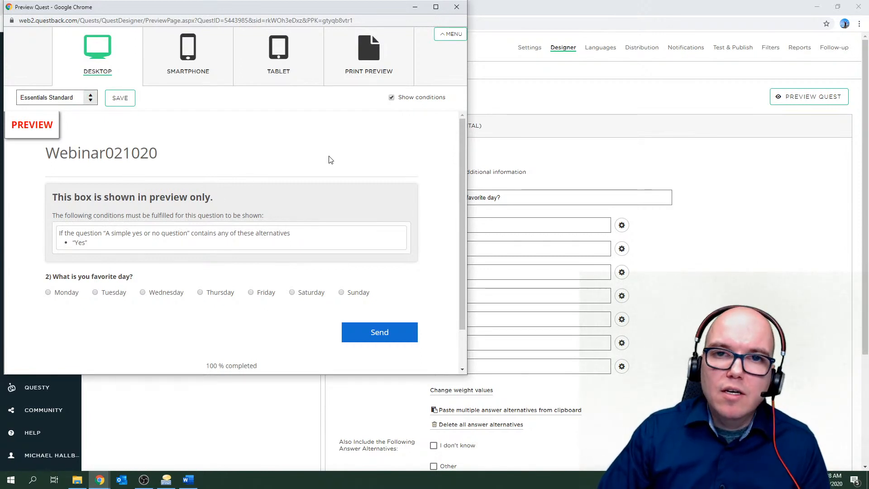
pyautogui.click(455, 12)
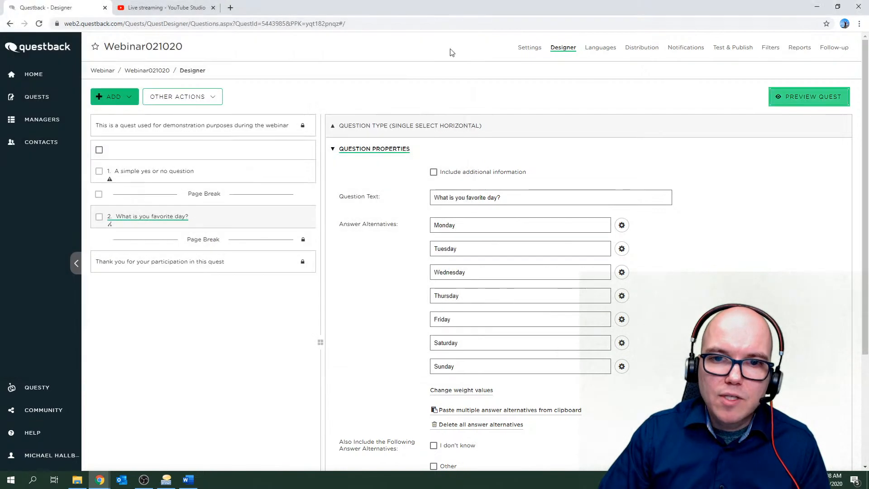
# Switch Webinar021020 to its Test & Publish page.
pyautogui.click(735, 54)
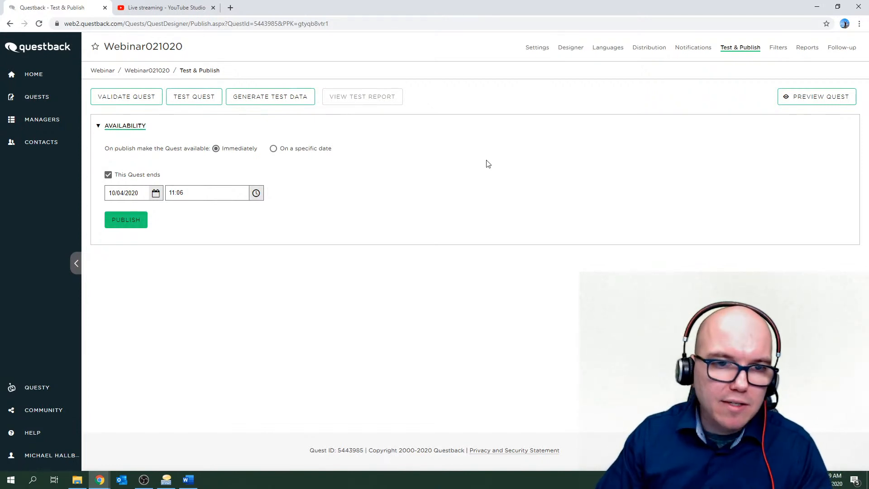
# On the Distribution page, review then collapse the e-mail invitation settings and start adding invitees.
pyautogui.click(649, 51)
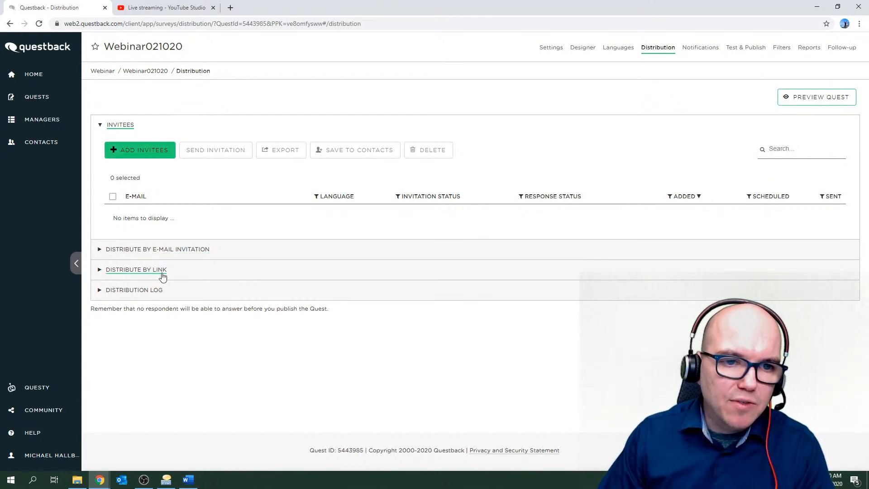
pyautogui.click(101, 252)
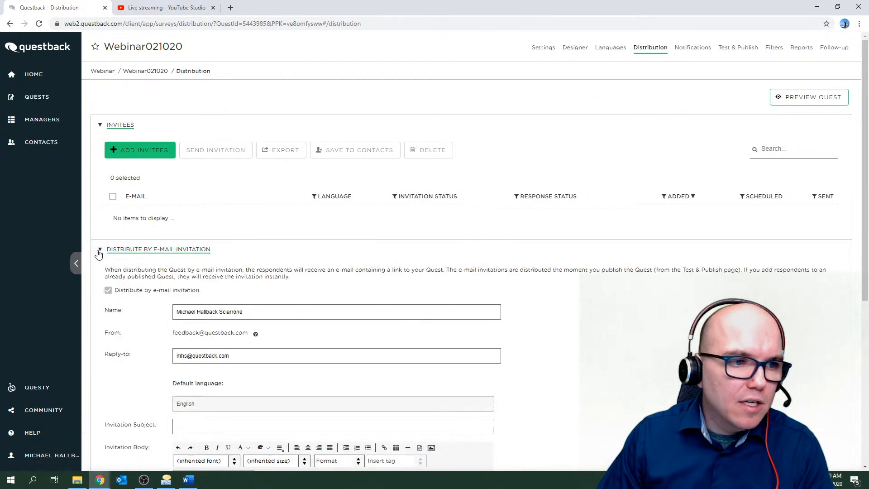
pyautogui.scroll(-1, 97, 254)
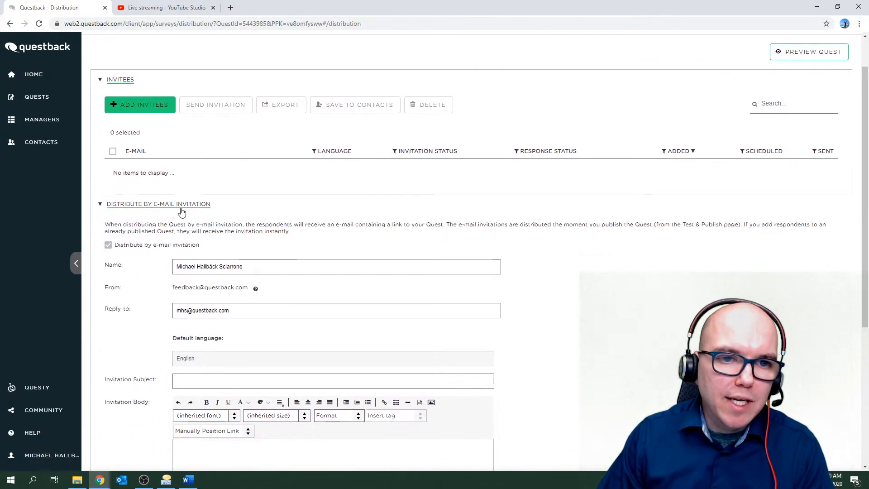
pyautogui.scroll(-2, 170, 223)
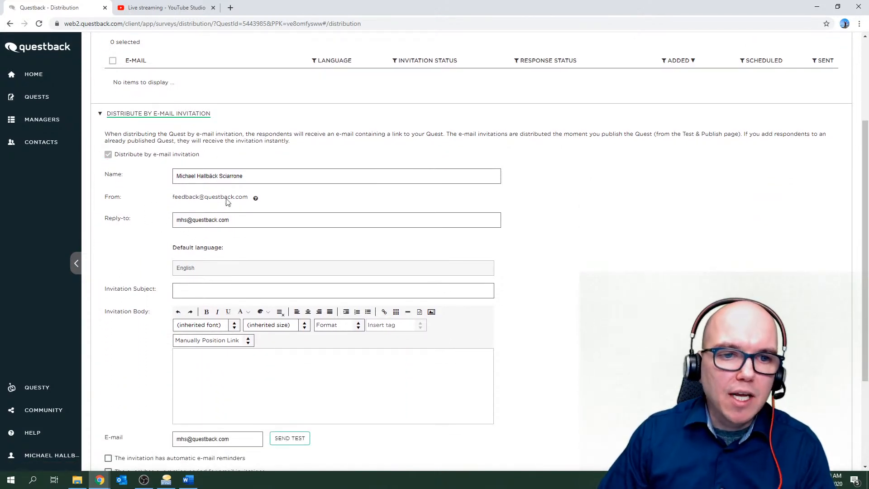
pyautogui.click(124, 117)
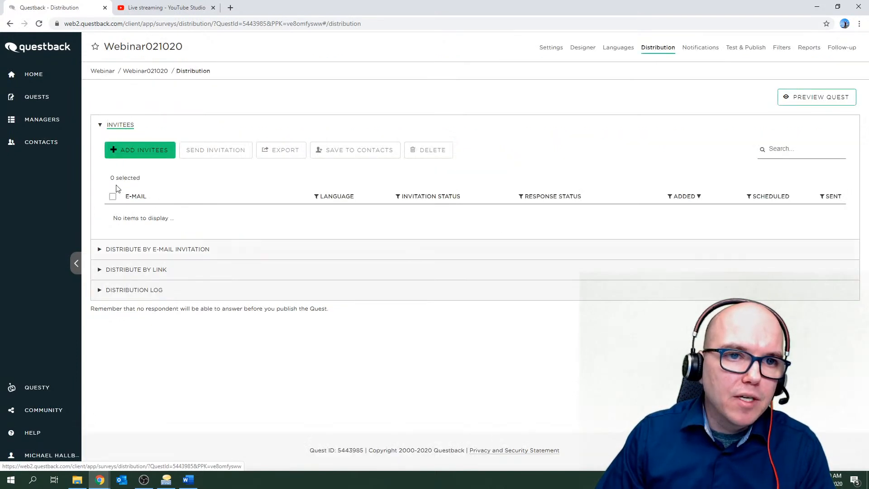
pyautogui.click(137, 153)
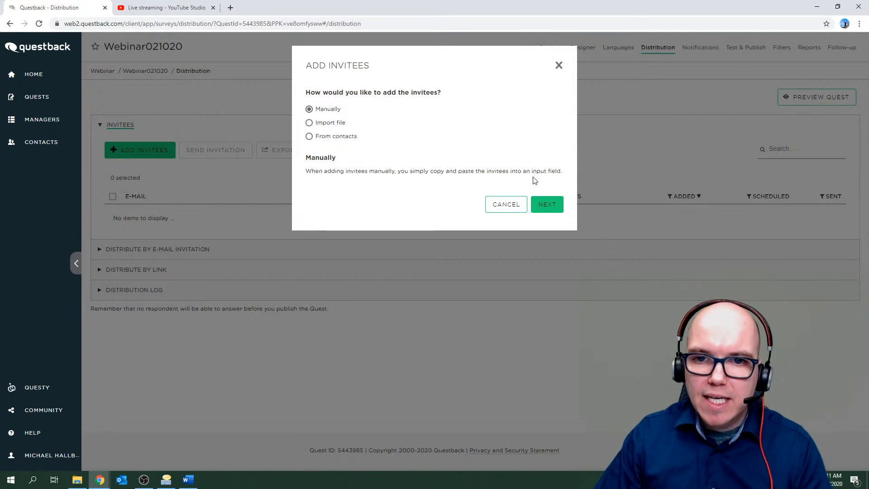
# Choose to add invitees manually and enter a test e-mail address.
pyautogui.click(309, 123)
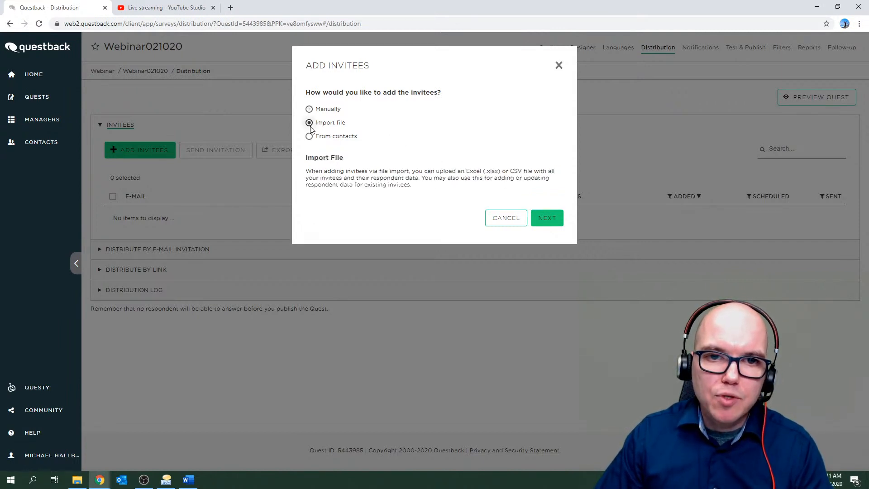
pyautogui.click(309, 136)
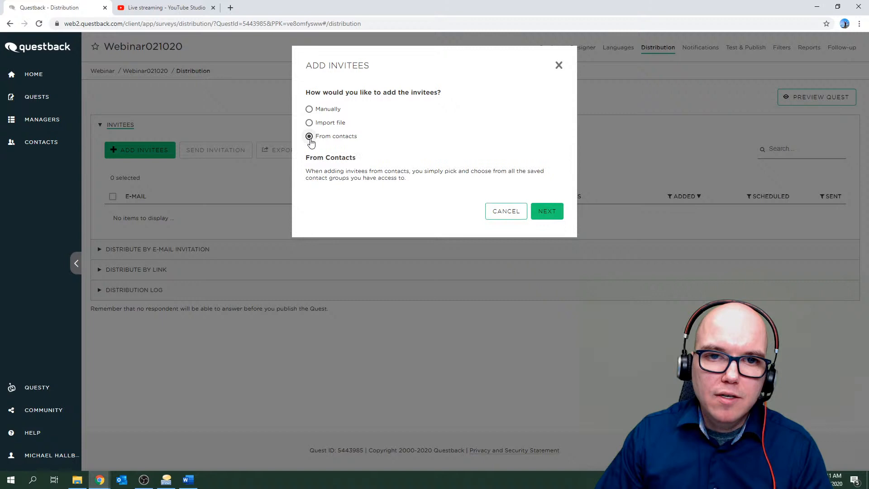
pyautogui.click(308, 110)
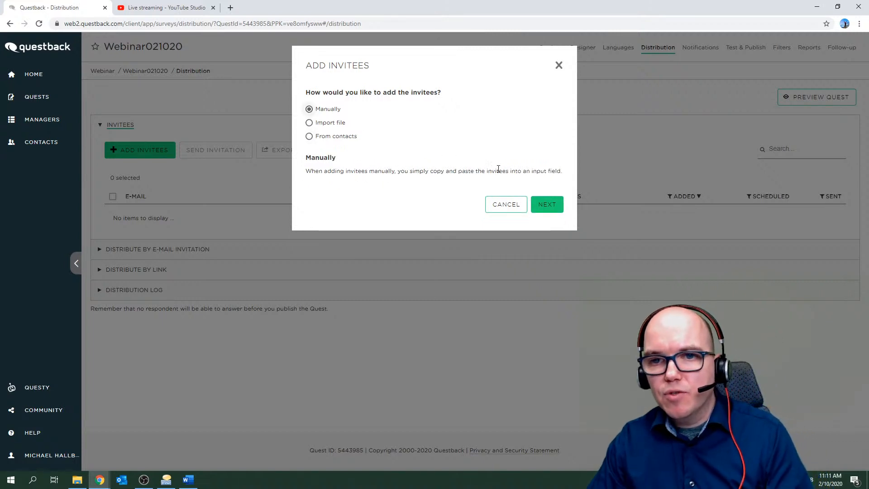
pyautogui.click(548, 205)
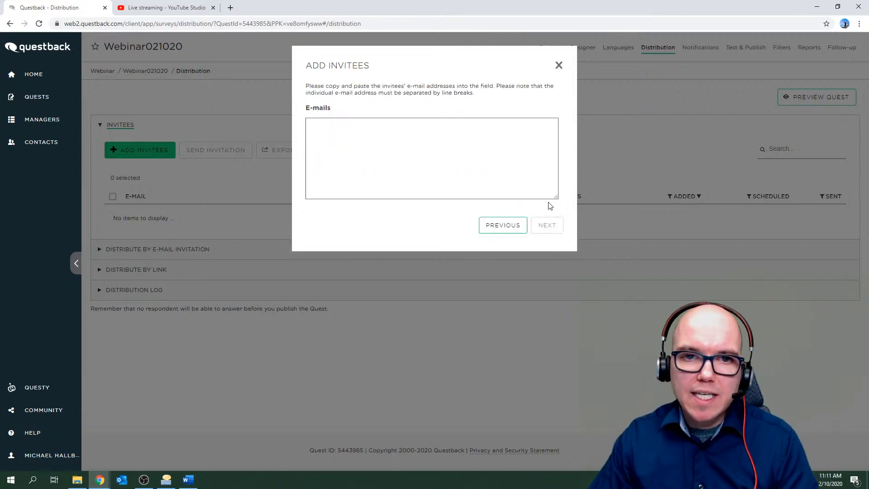
pyautogui.click(380, 155)
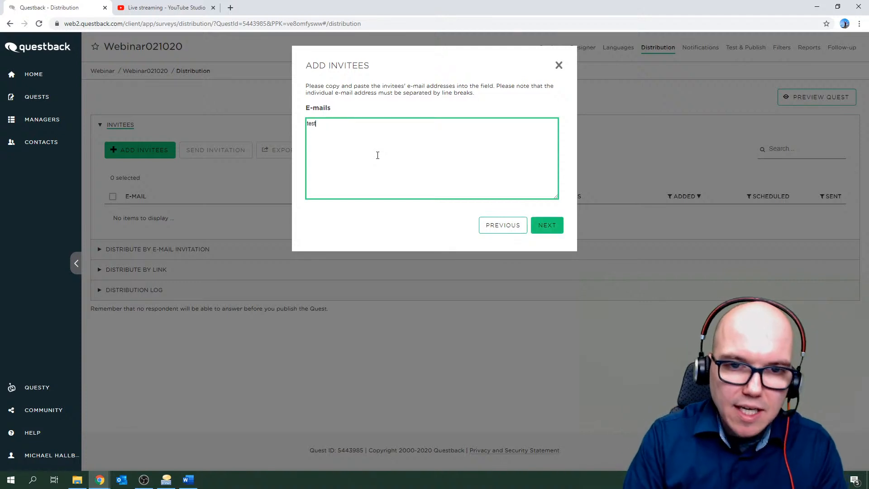
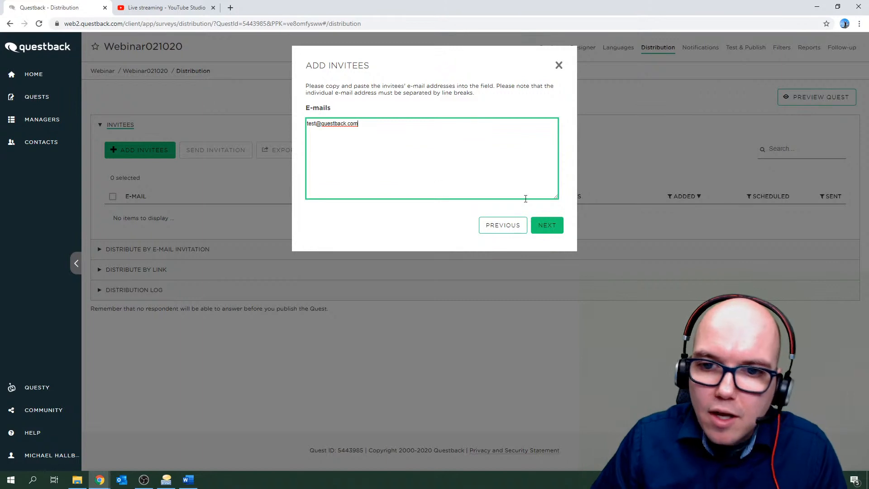
# Select 'Don't send - just add them' and finish adding the invitee.
pyautogui.click(548, 225)
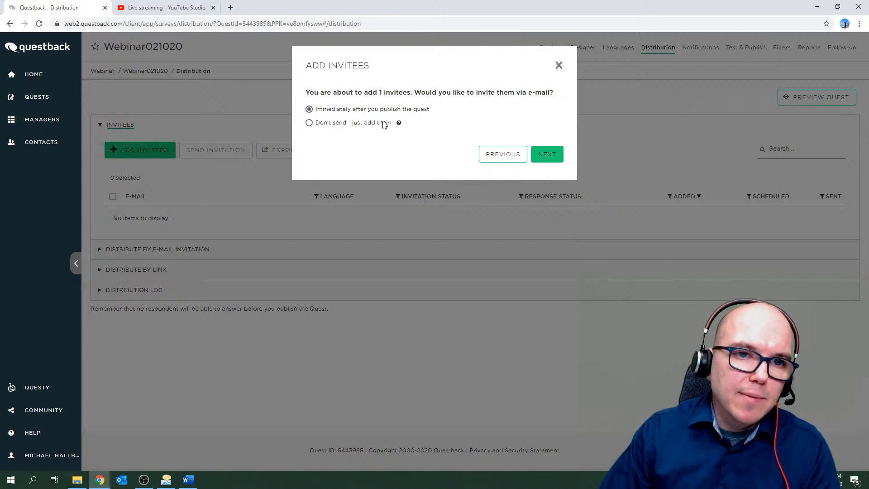
pyautogui.click(309, 123)
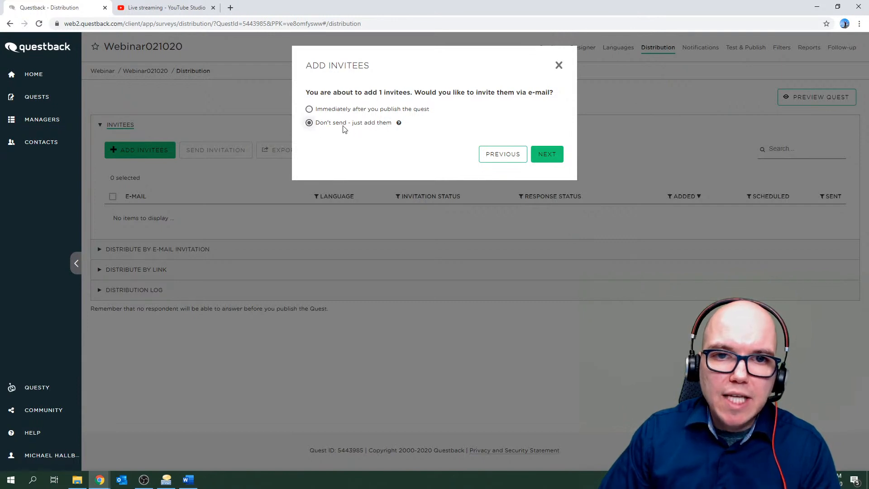
pyautogui.moveTo(399, 127)
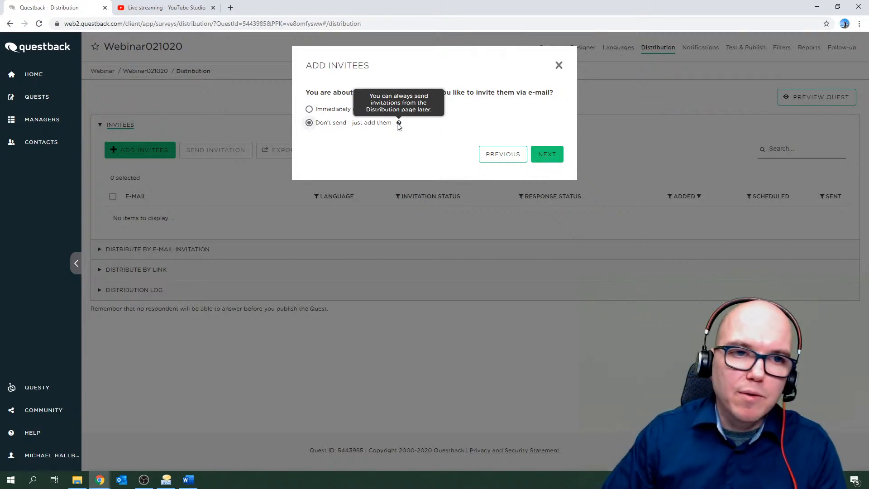
pyautogui.click(545, 154)
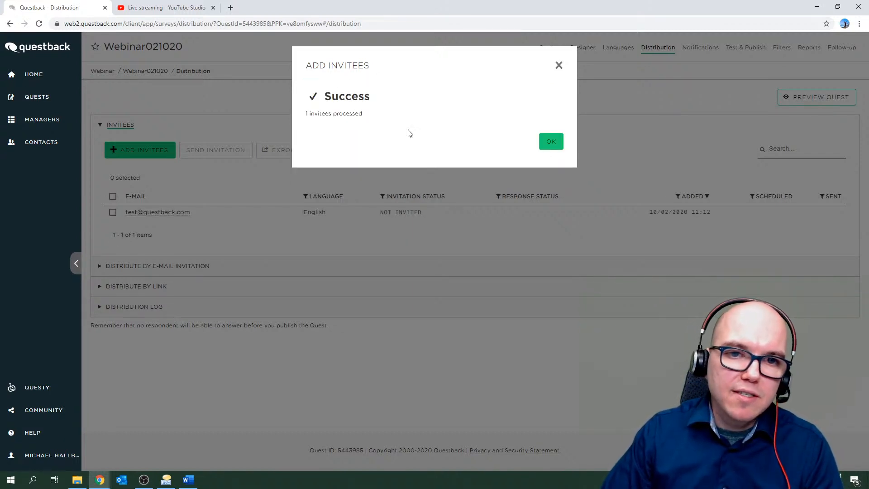
# Dismiss the Success confirmation to return to the Invitees list.
pyautogui.click(550, 142)
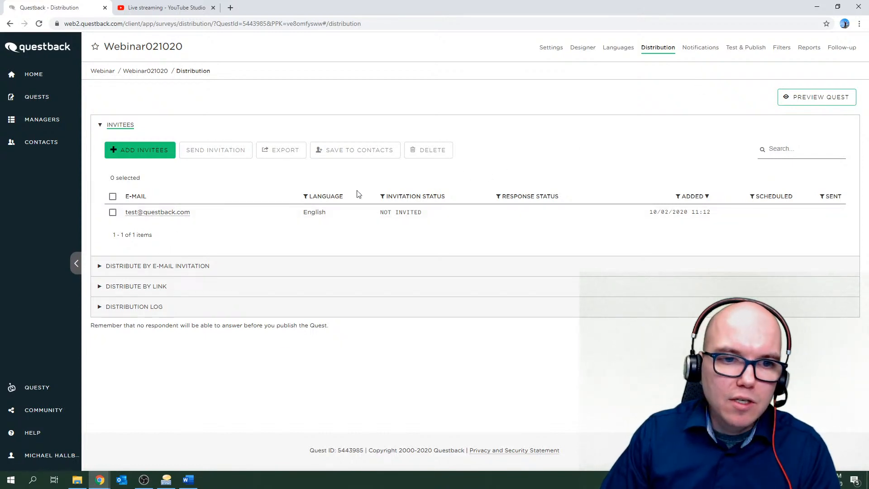
# Send the selected test invitee its invitation immediately.
pyautogui.click(113, 213)
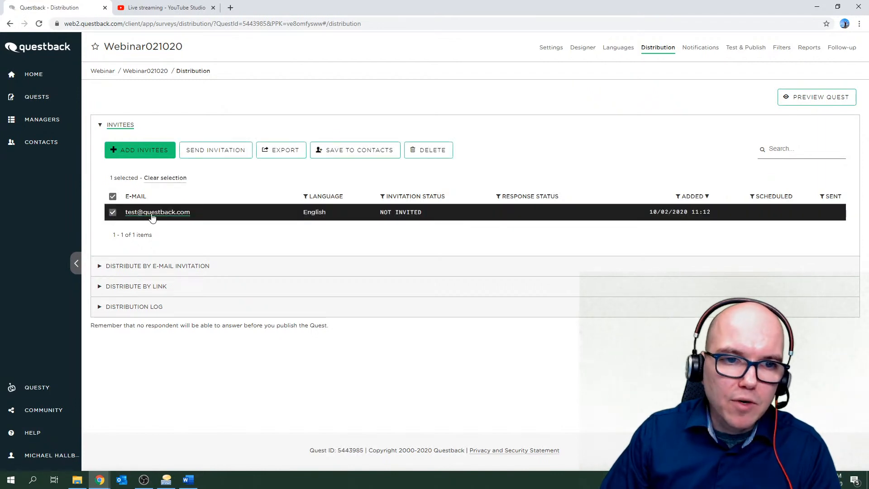
pyautogui.click(218, 154)
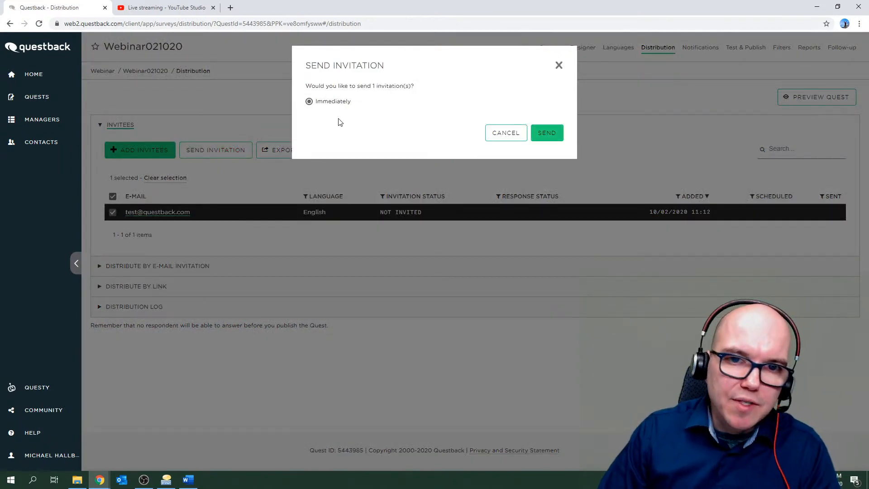
pyautogui.click(549, 135)
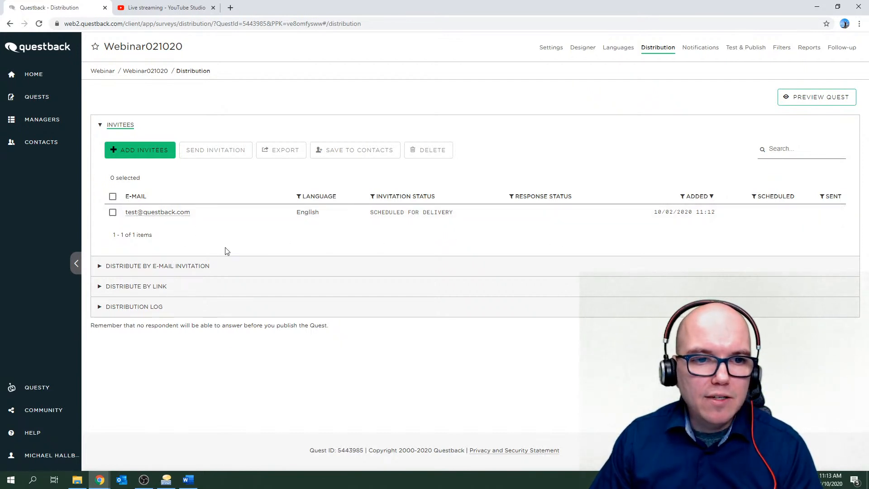
# In the e-mail invitation settings, enter the subject 'Invitation to webinar quest' and save.
pyautogui.click(150, 273)
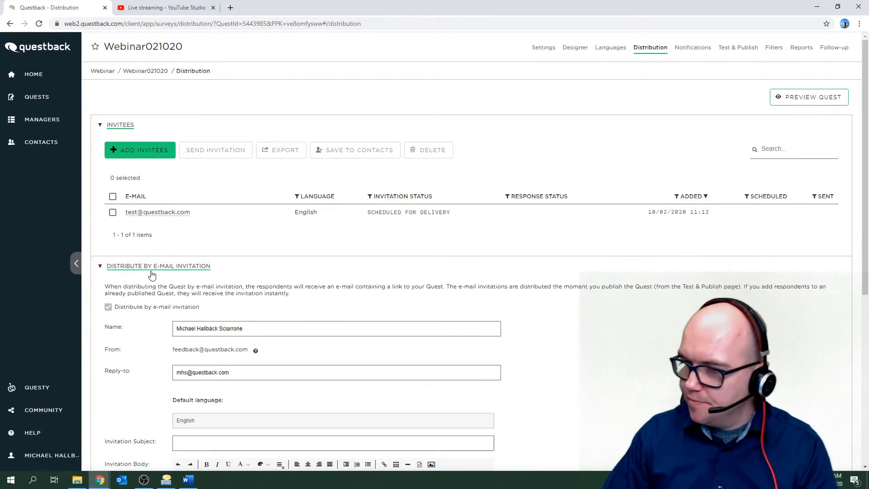
pyautogui.scroll(-1, 152, 276)
pyautogui.scroll(-3, 152, 275)
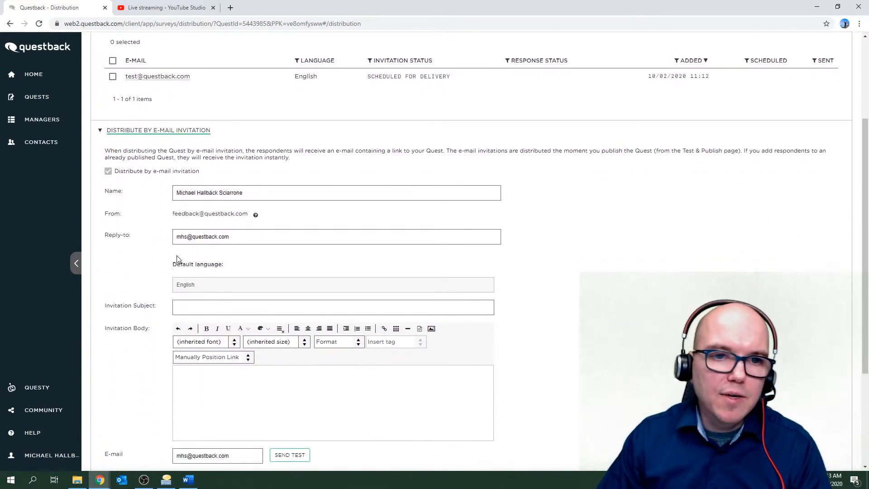
pyautogui.moveTo(262, 192); pyautogui.dragTo(169, 194)
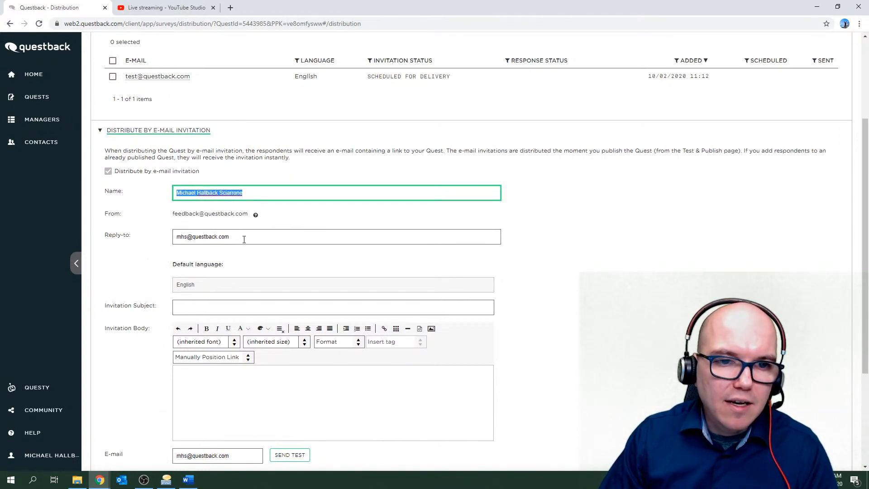
pyautogui.moveTo(244, 239); pyautogui.dragTo(175, 240)
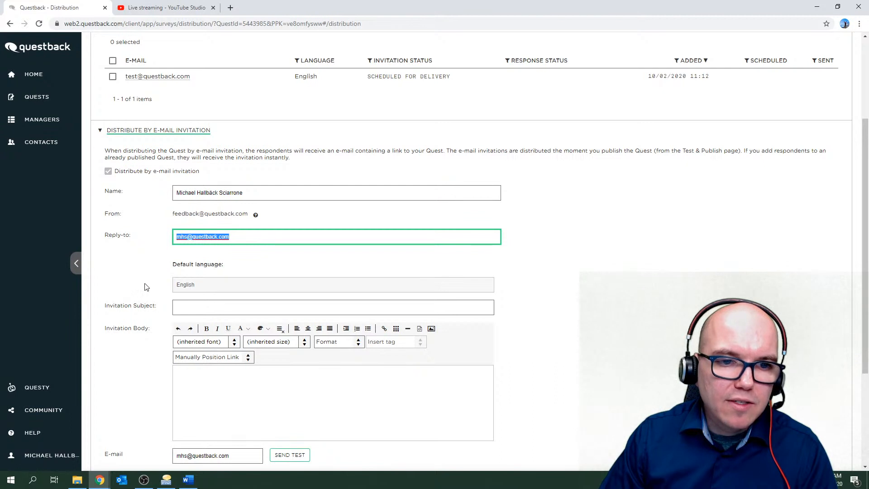
pyautogui.click(181, 307)
pyautogui.scroll(-1, 160, 314)
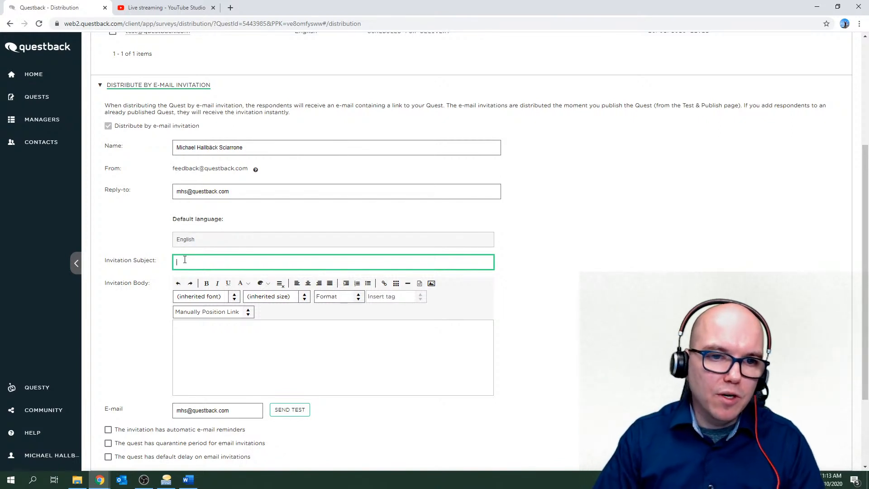
pyautogui.write('T')
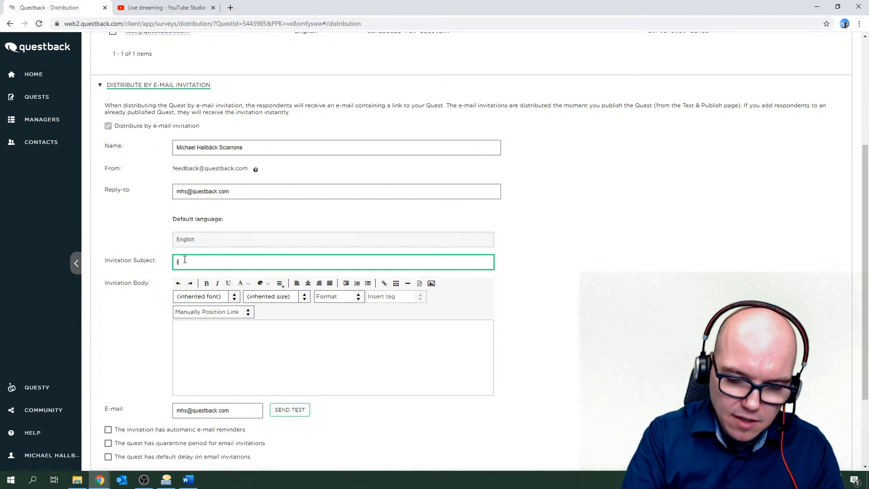
pyautogui.write('Invatoin t')
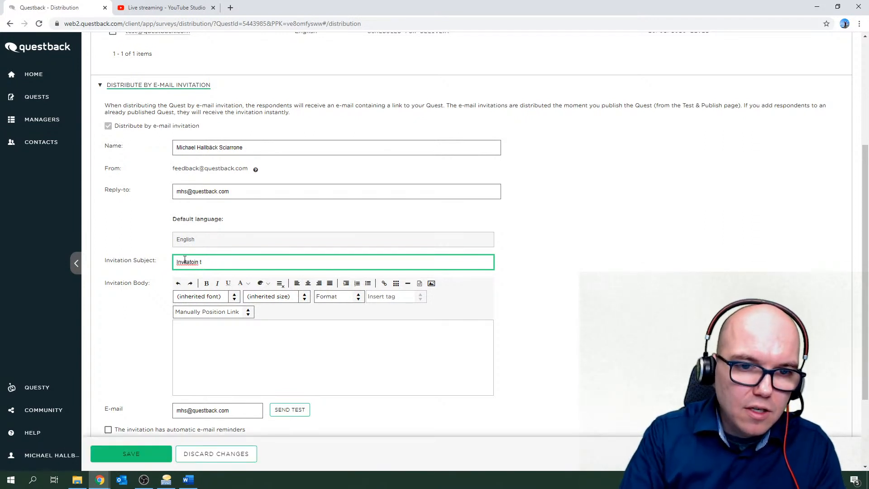
pyautogui.press('BackSpace')
pyautogui.press('BackSpace')
pyautogui.press('BackSpace')
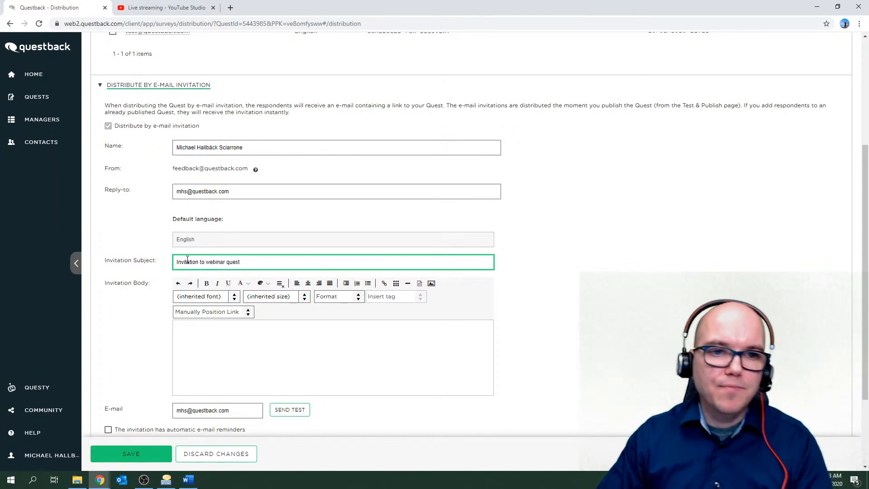
pyautogui.click(134, 455)
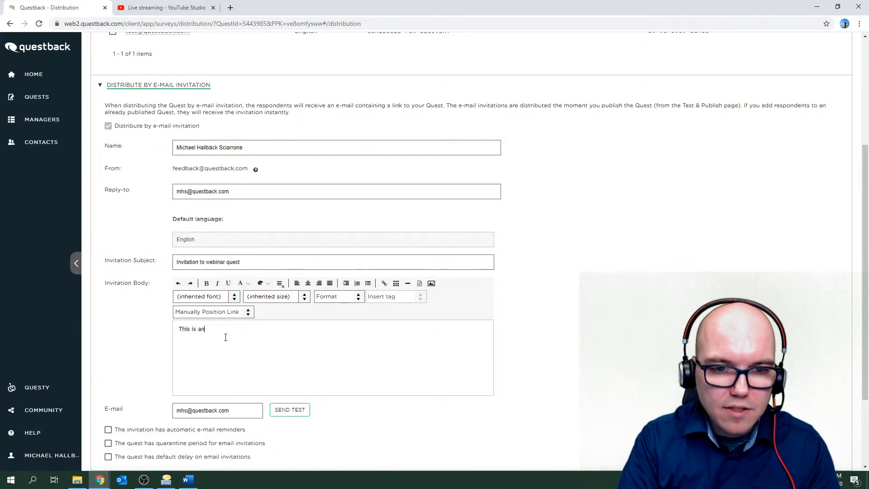
# Write the body 'This is an invitation to the quest we created during the webinar' and save.
pyautogui.write('invitat')
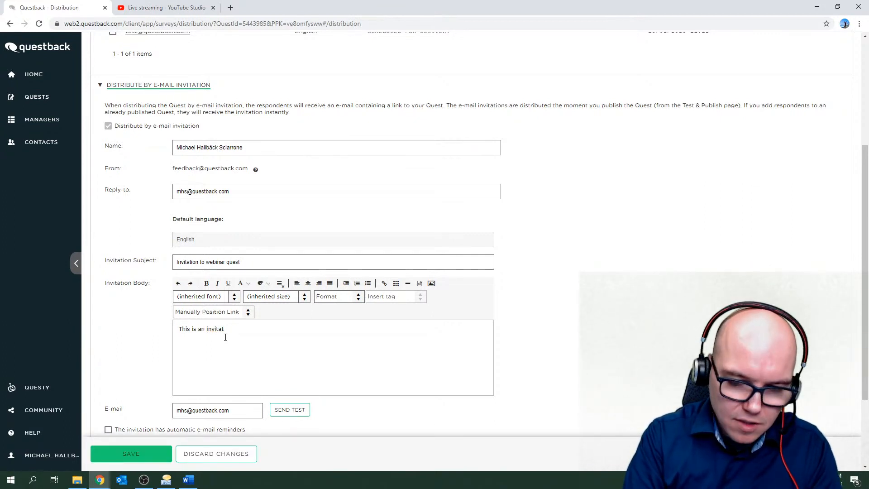
pyautogui.write('ion to the q')
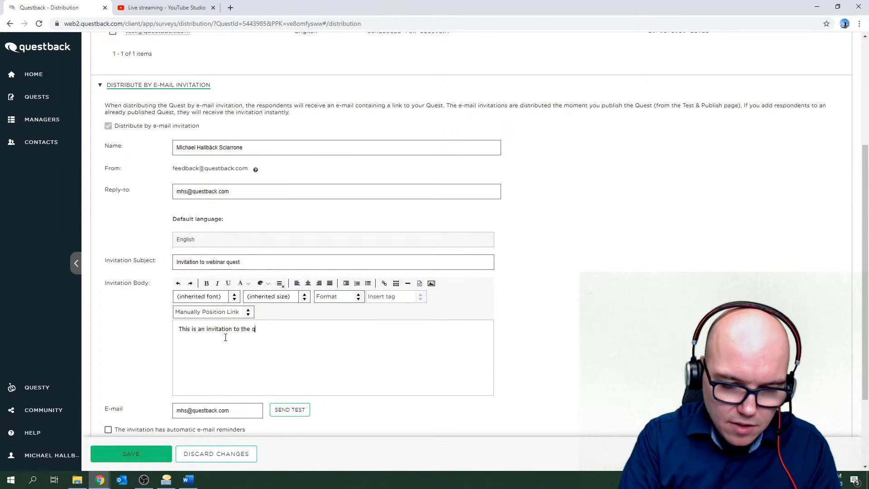
pyautogui.press('BackSpace')
pyautogui.press('BackSpace')
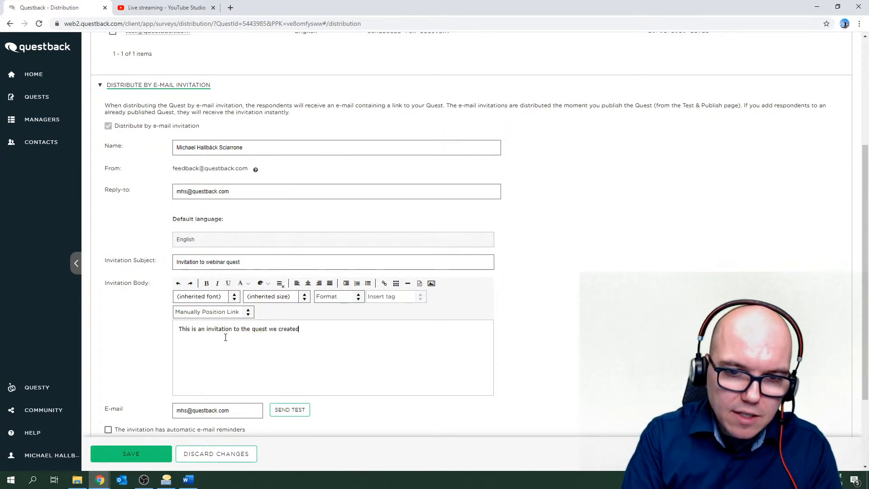
pyautogui.write('ring the w')
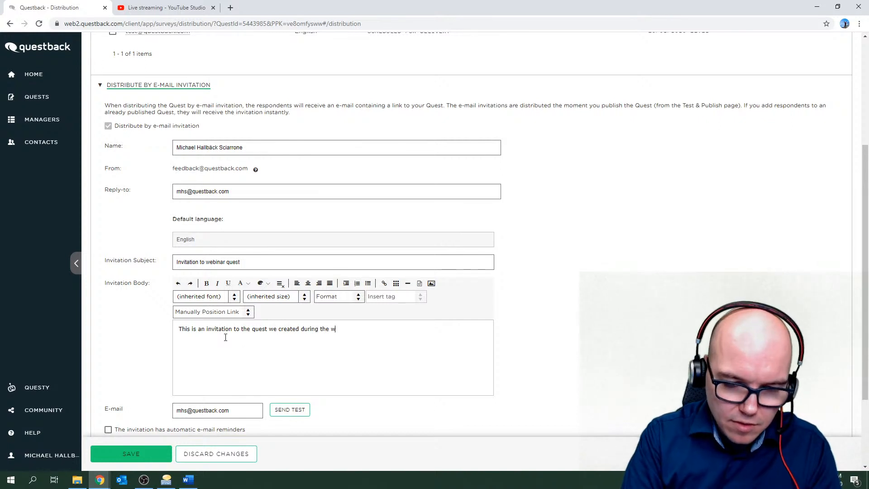
pyautogui.write('ebinar')
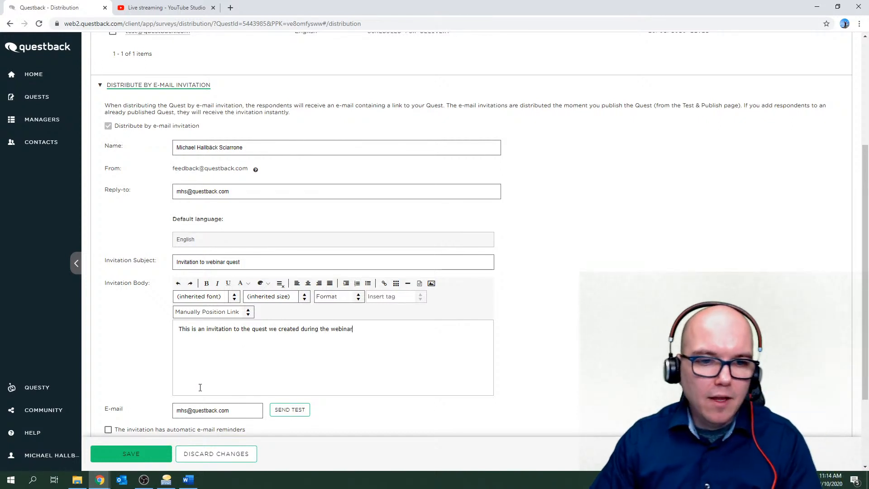
pyautogui.click(120, 457)
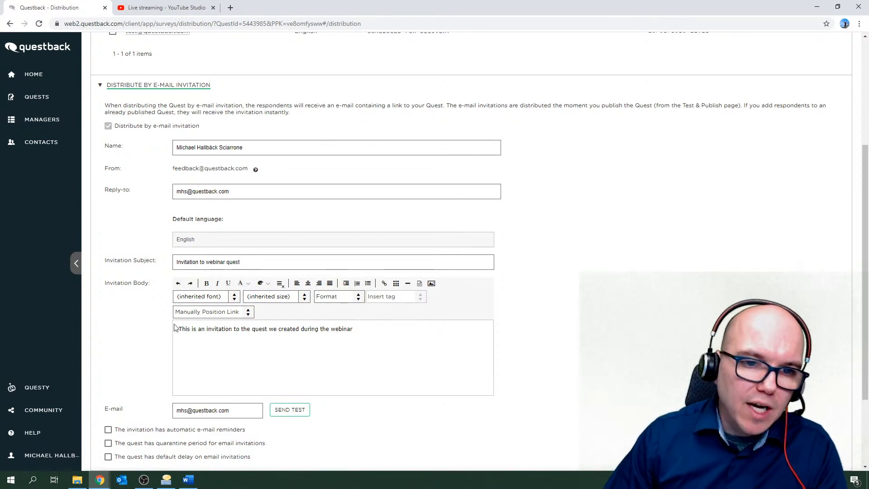
pyautogui.scroll(-1, 176, 328)
pyautogui.scroll(-1, 177, 317)
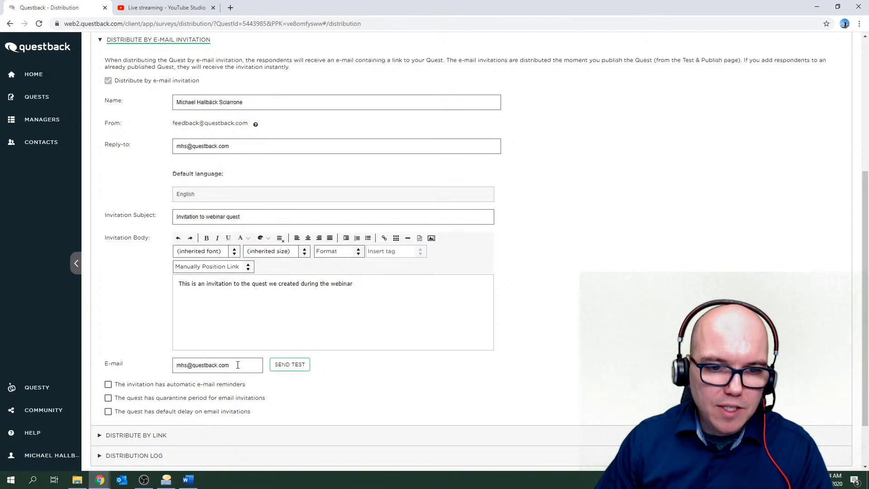
pyautogui.moveTo(238, 365); pyautogui.dragTo(175, 365)
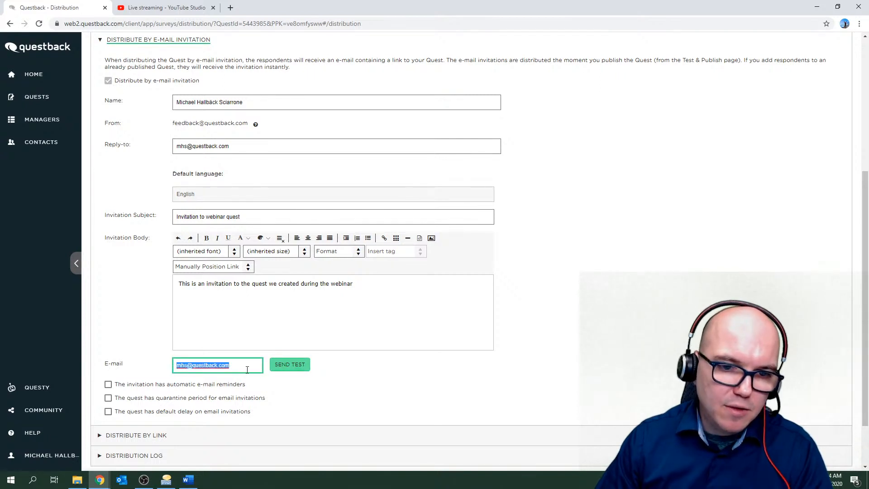
pyautogui.click(340, 367)
pyautogui.scroll(-1, 339, 366)
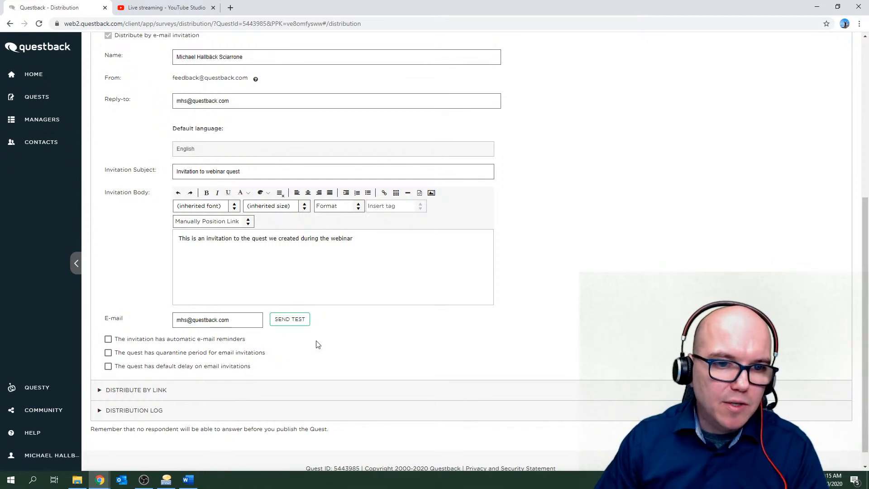
pyautogui.scroll(-1, 317, 346)
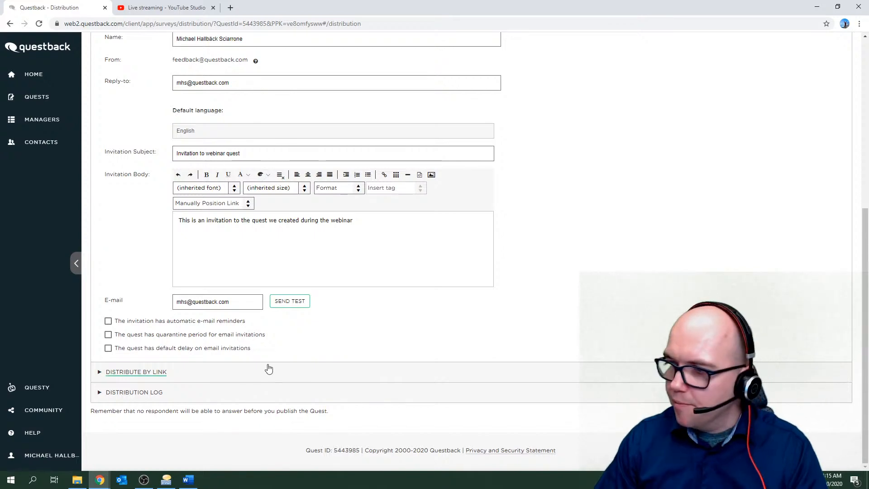
pyautogui.scroll(3, 247, 344)
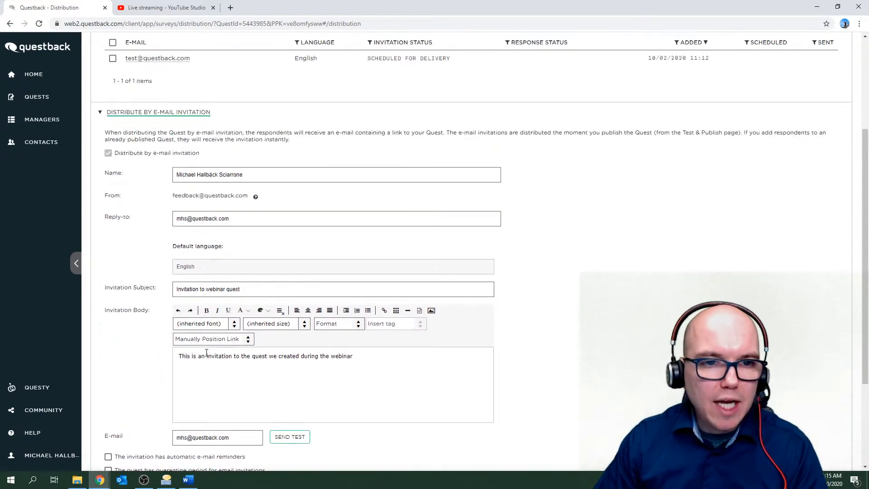
# Turn Distribute by link on then off again, save, and collapse both distribution sections.
pyautogui.click(143, 113)
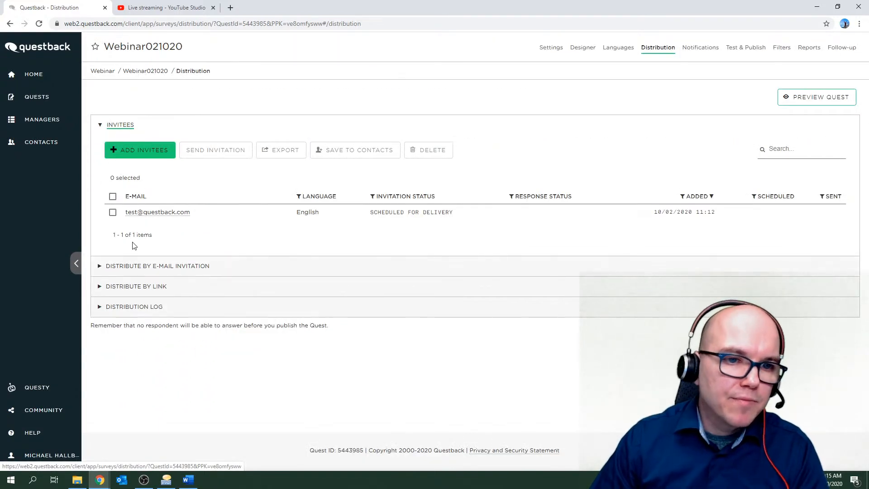
pyautogui.click(154, 289)
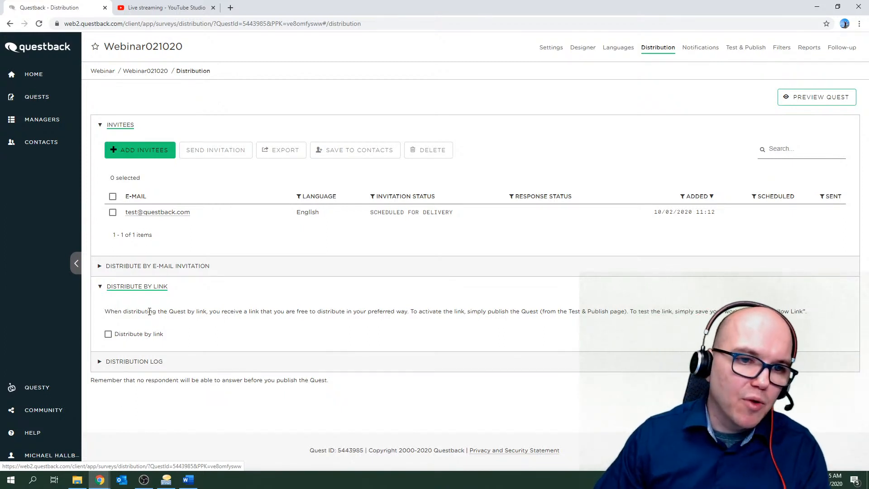
pyautogui.click(109, 335)
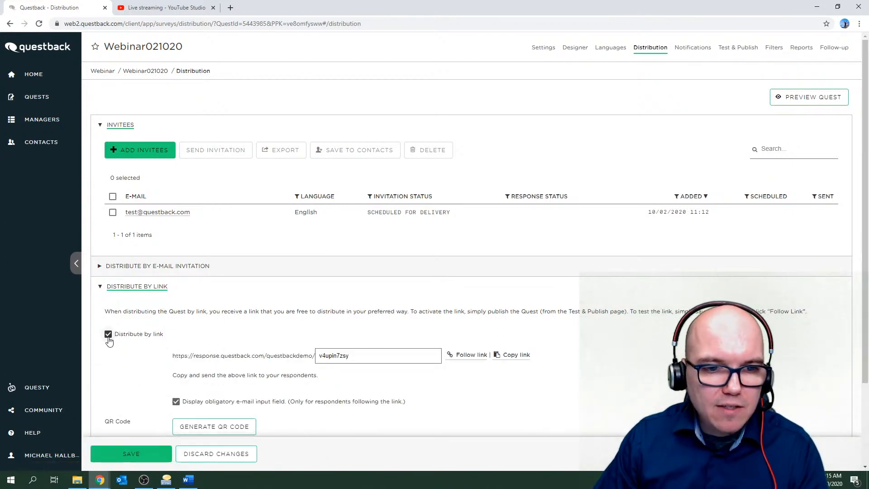
pyautogui.scroll(-2, 127, 349)
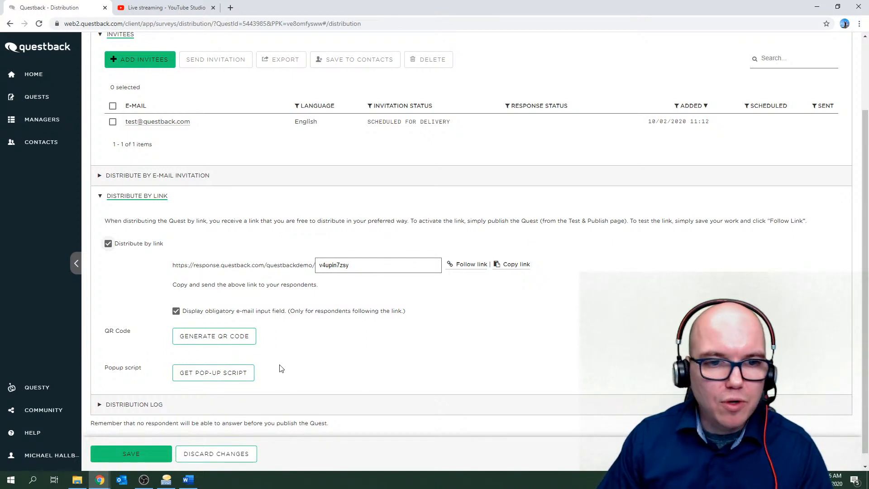
pyautogui.click(109, 246)
pyautogui.click(140, 454)
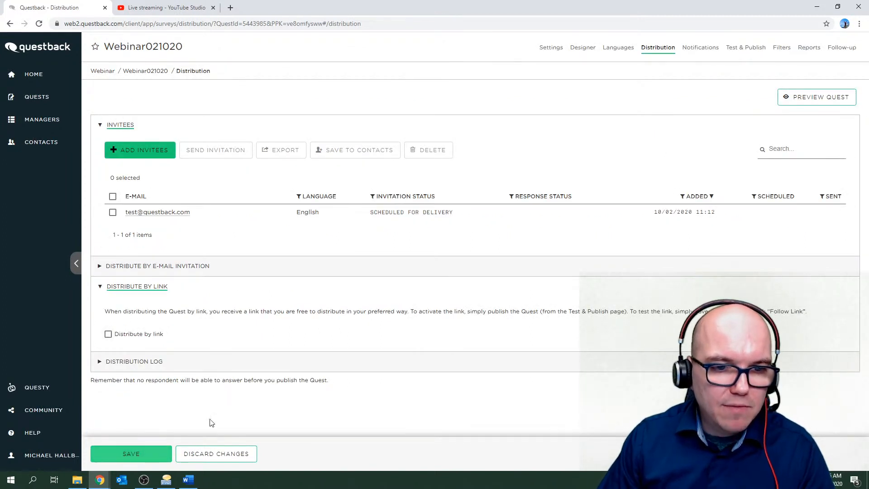
pyautogui.click(123, 288)
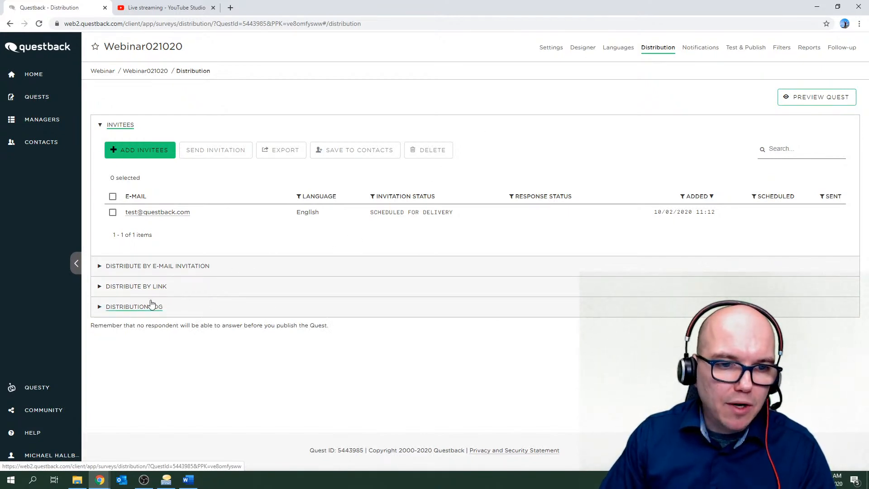
pyautogui.click(99, 308)
pyautogui.scroll(-2, 103, 341)
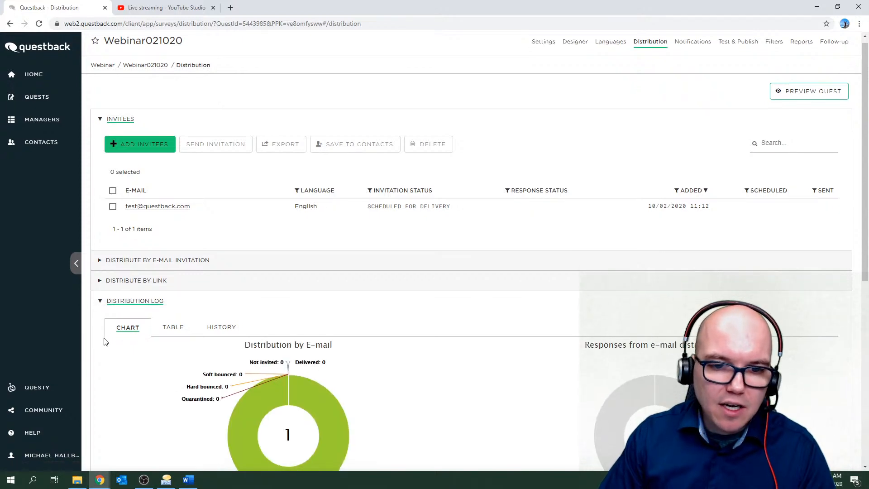
pyautogui.scroll(-1, 103, 341)
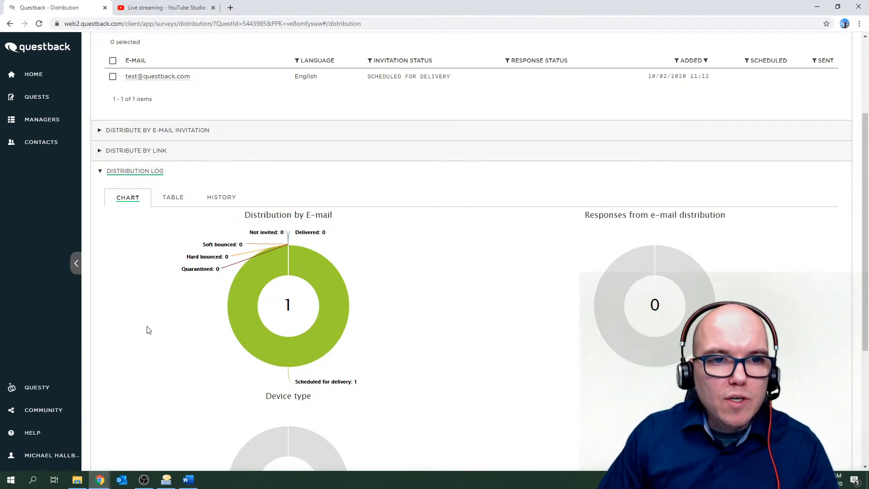
pyautogui.scroll(-3, 149, 329)
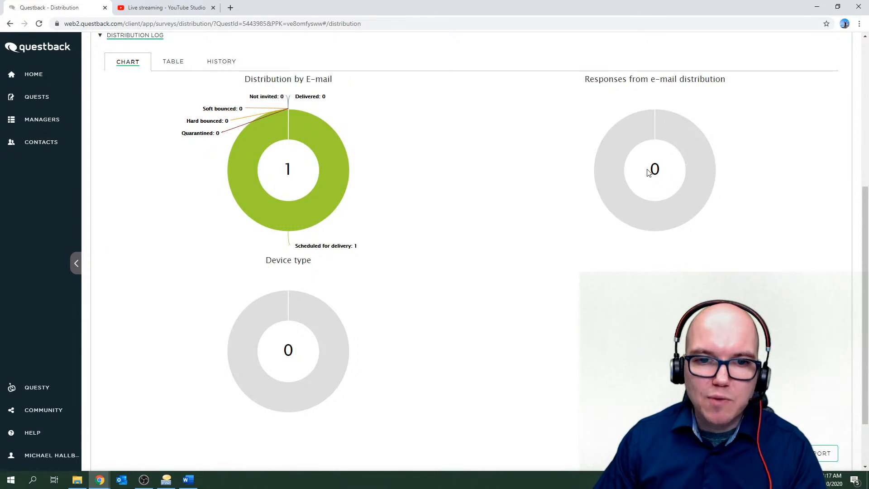
pyautogui.scroll(1, 408, 213)
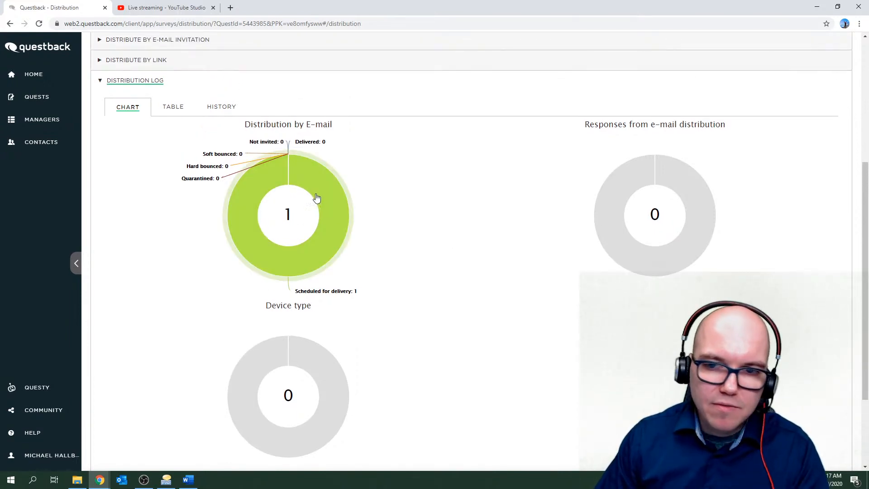
# Switch the Distribution Log to TABLE and review the e-mail, link, SMS and device counts.
pyautogui.click(169, 110)
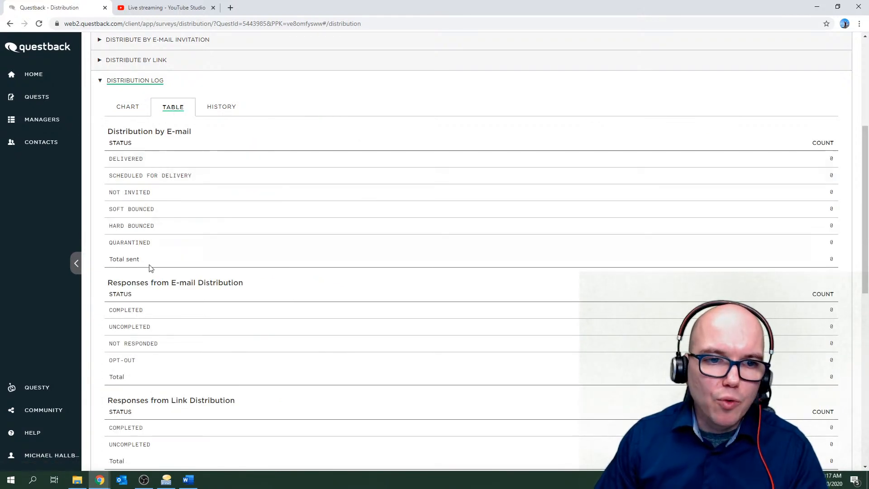
pyautogui.scroll(-6, 172, 289)
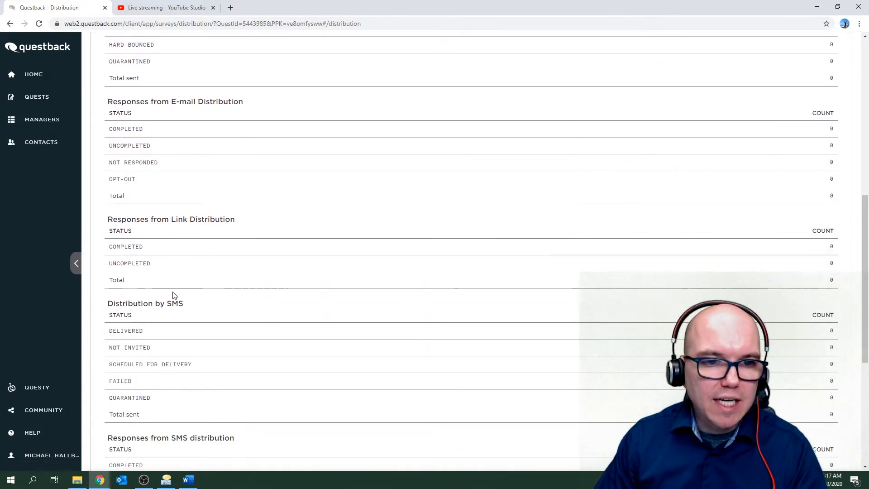
pyautogui.scroll(3, 173, 295)
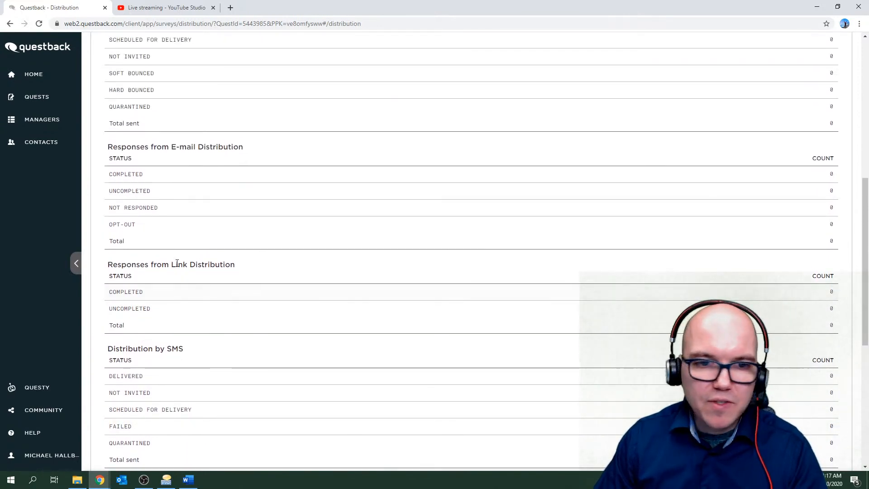
pyautogui.scroll(-7, 176, 317)
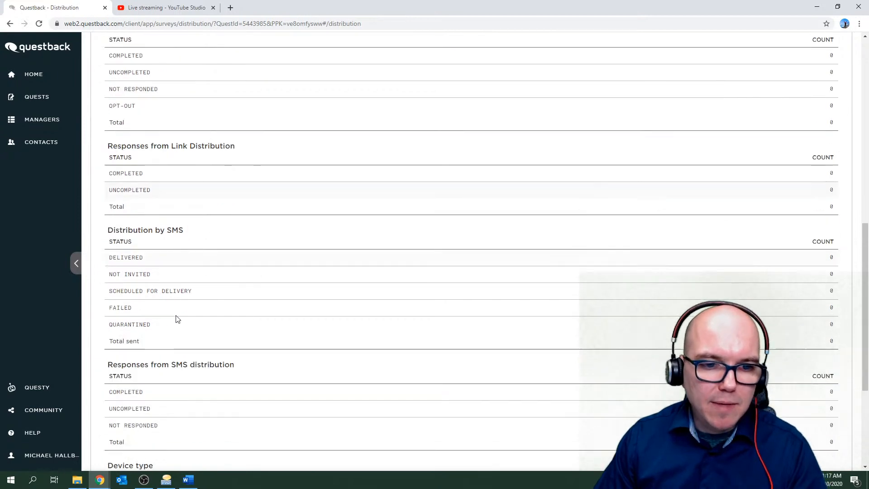
pyautogui.scroll(9, 177, 318)
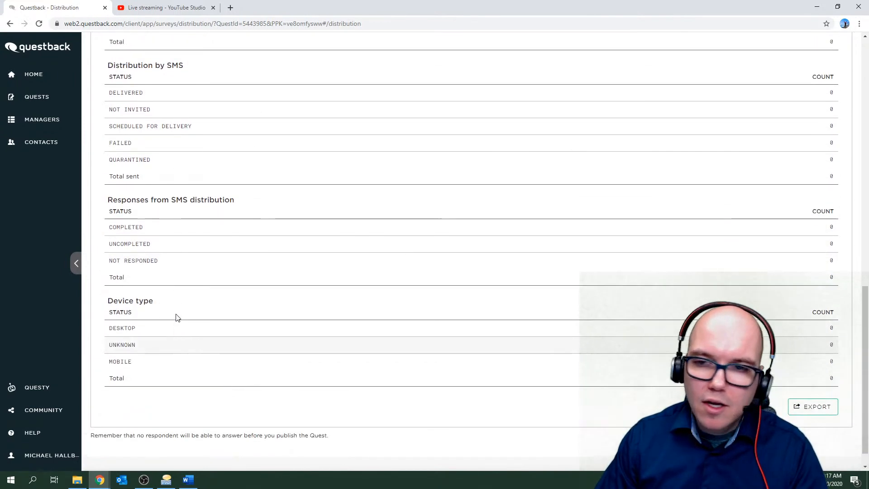
pyautogui.scroll(4, 177, 318)
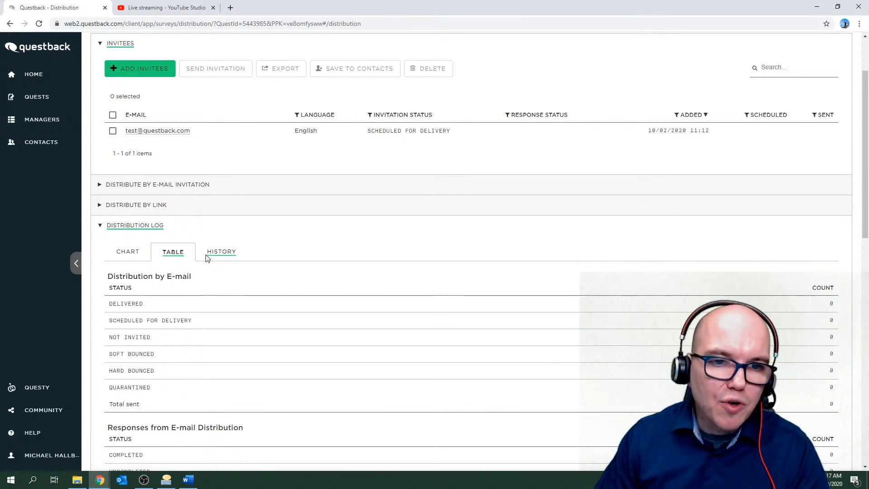
# Open the Distribution Log's HISTORY tab, which shows no items yet.
pyautogui.click(217, 252)
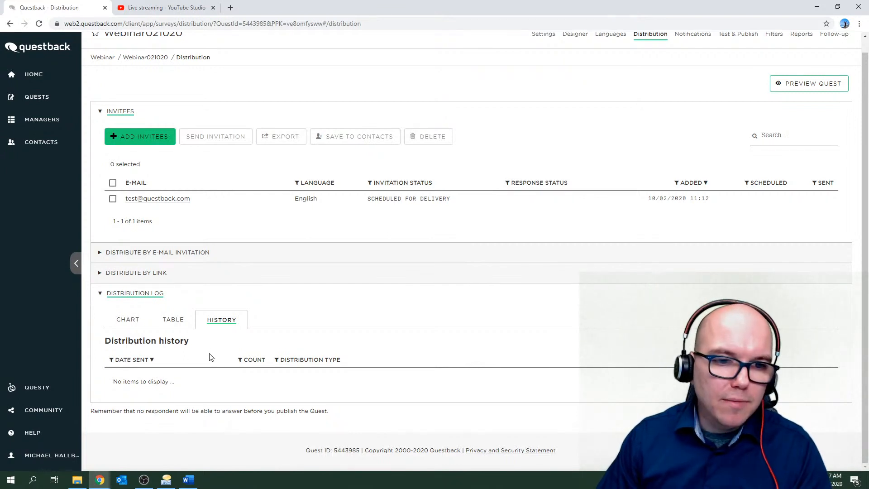
pyautogui.scroll(1, 244, 340)
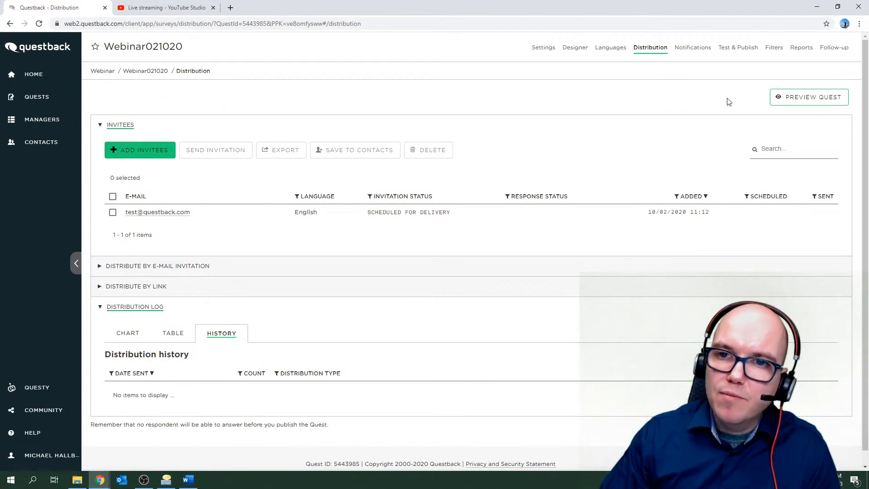
pyautogui.click(574, 49)
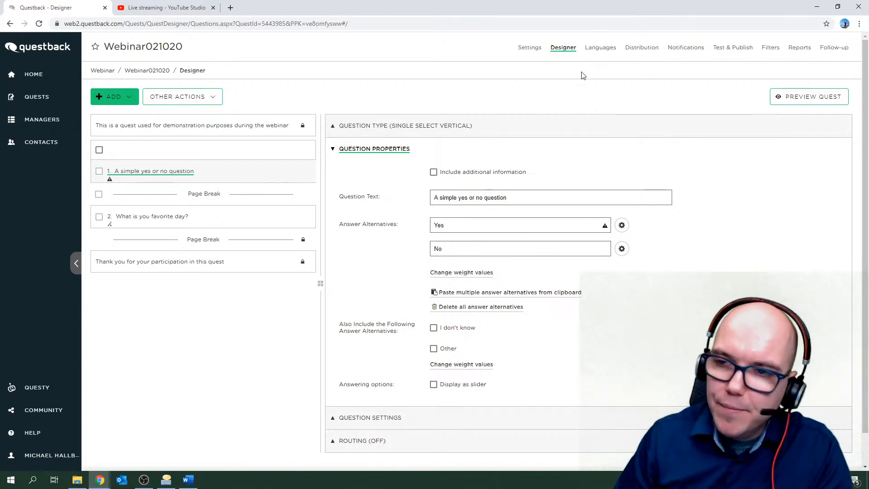
pyautogui.click(724, 50)
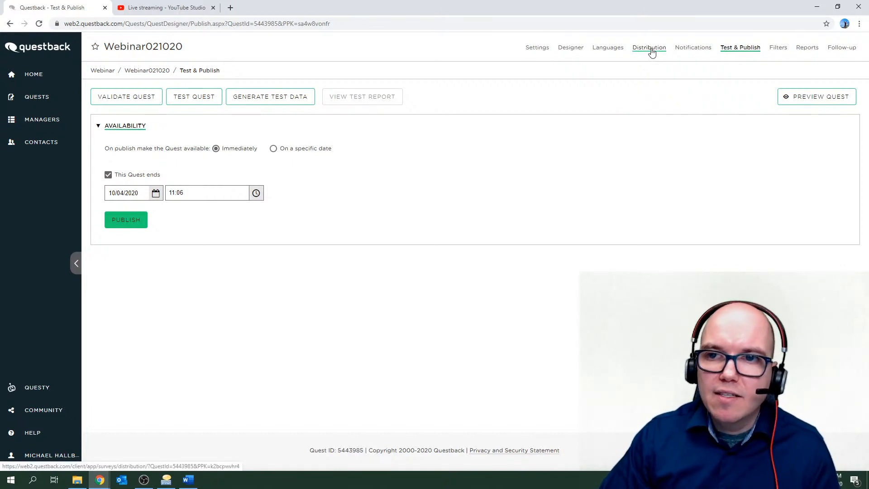
pyautogui.click(651, 49)
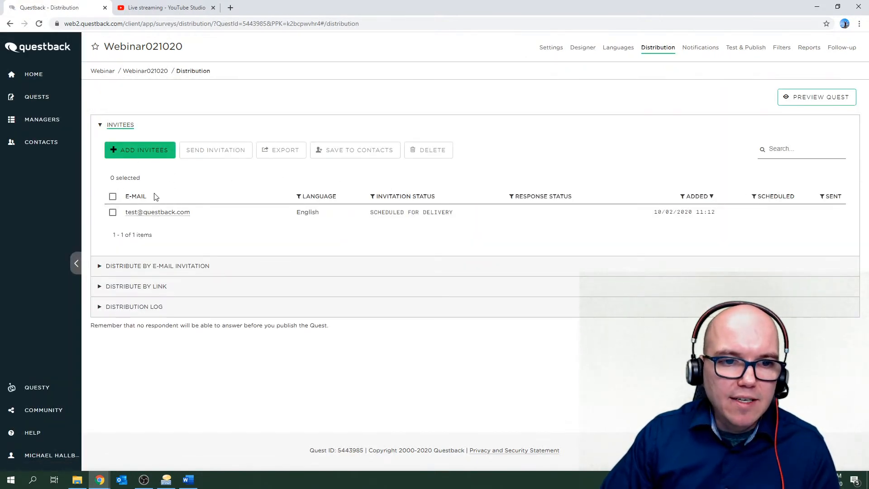
# Expand Distribute by e-mail invitation and scroll through its subject, body and checkboxes.
pyautogui.click(153, 269)
pyautogui.scroll(-3, 136, 290)
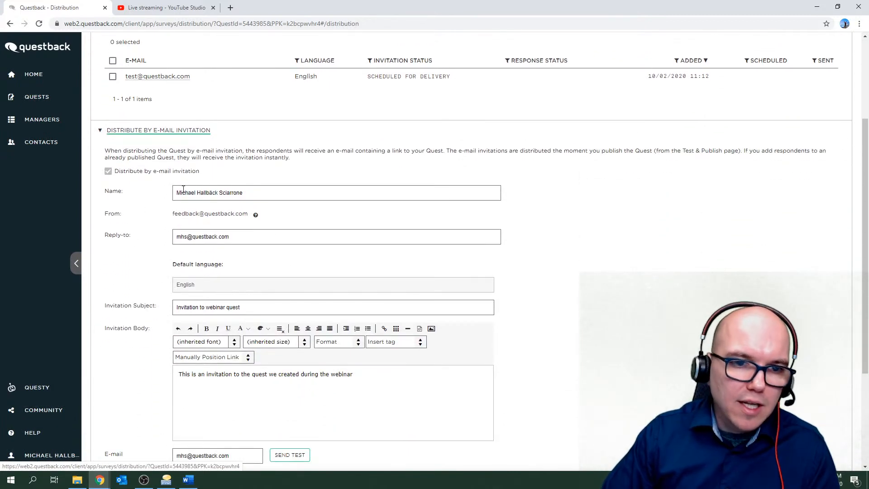
pyautogui.scroll(-3, 161, 267)
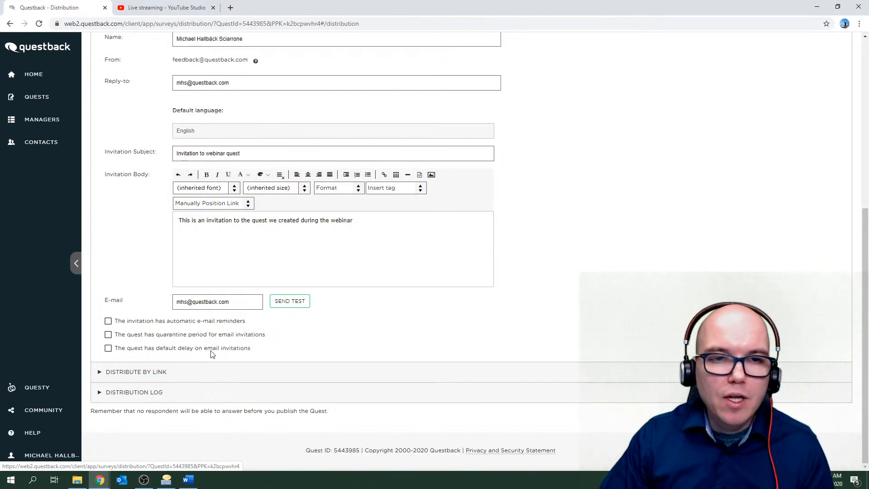
pyautogui.scroll(6, 212, 353)
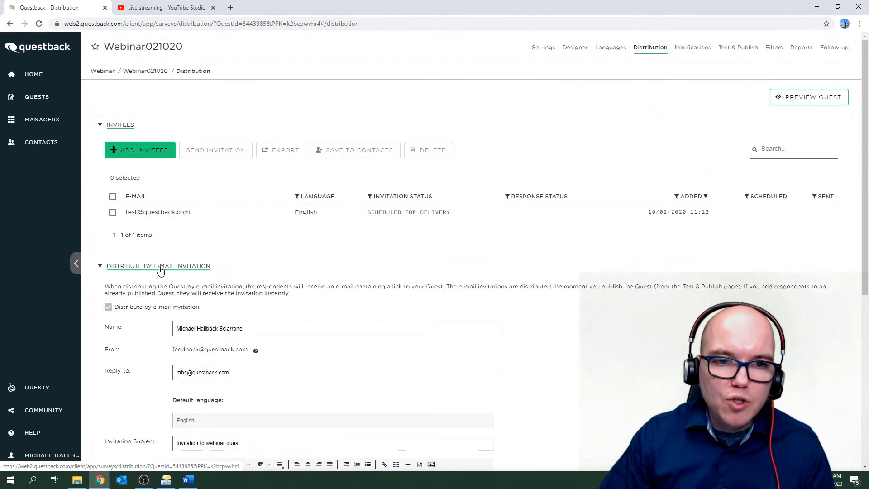
# Run Validate Quest on Webinar021020's Test & Publish page to check for errors and warnings.
pyautogui.click(741, 55)
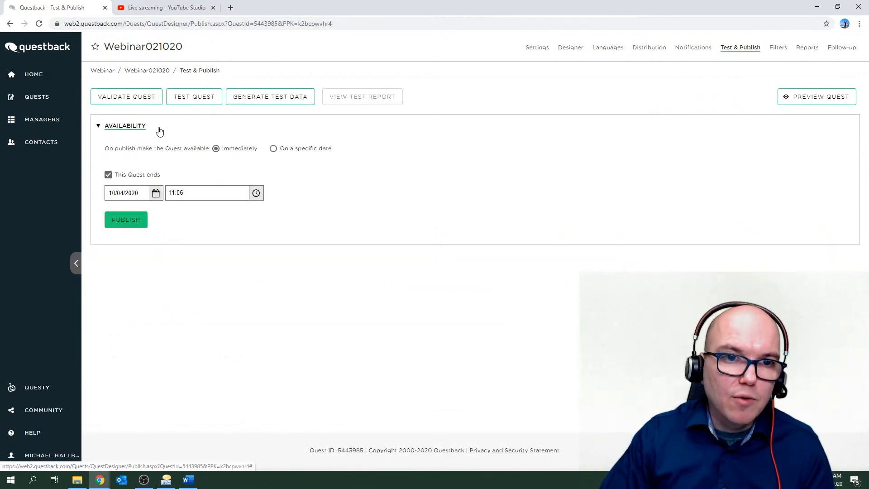
pyautogui.click(127, 101)
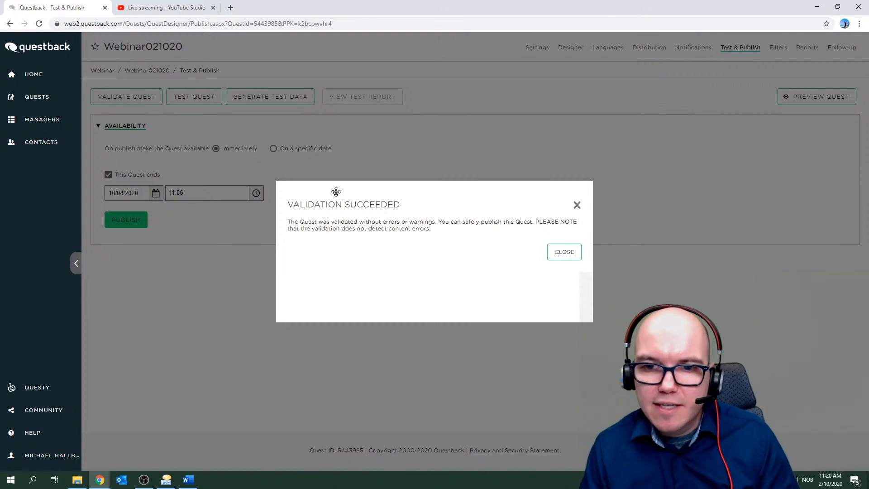
# Close the Validation Succeeded message and expand the HELP menu in the sidebar.
pyautogui.click(564, 252)
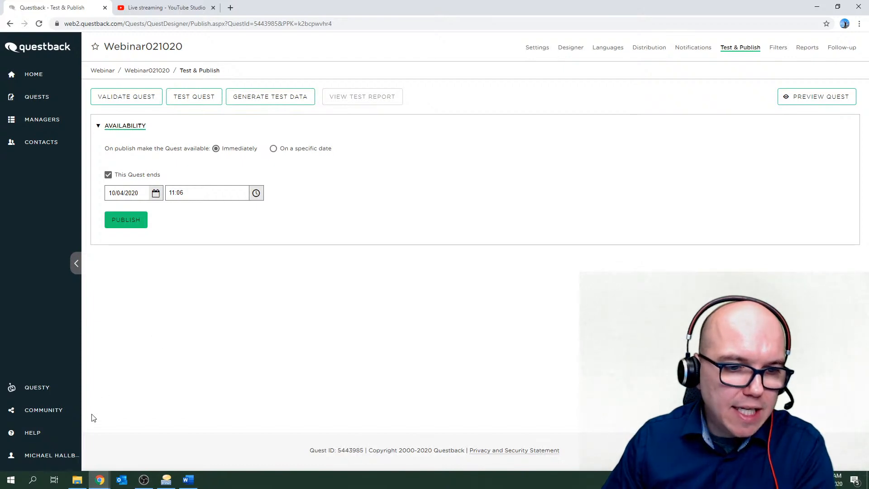
pyautogui.click(56, 438)
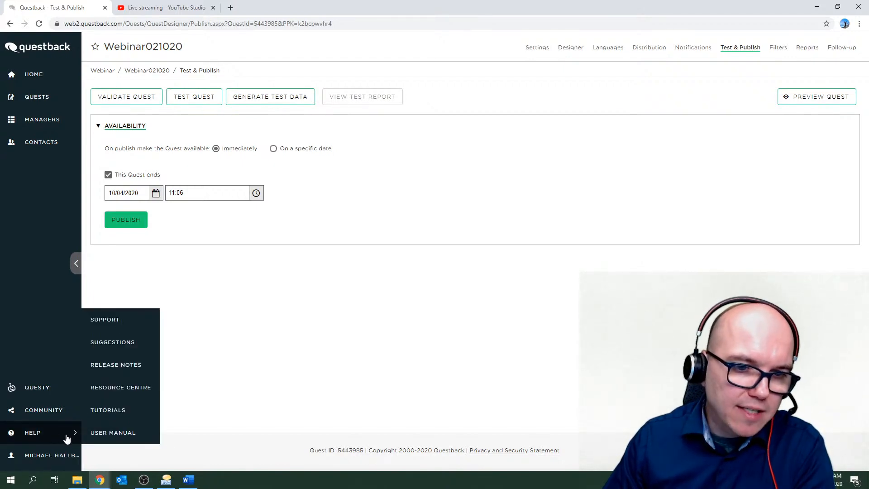